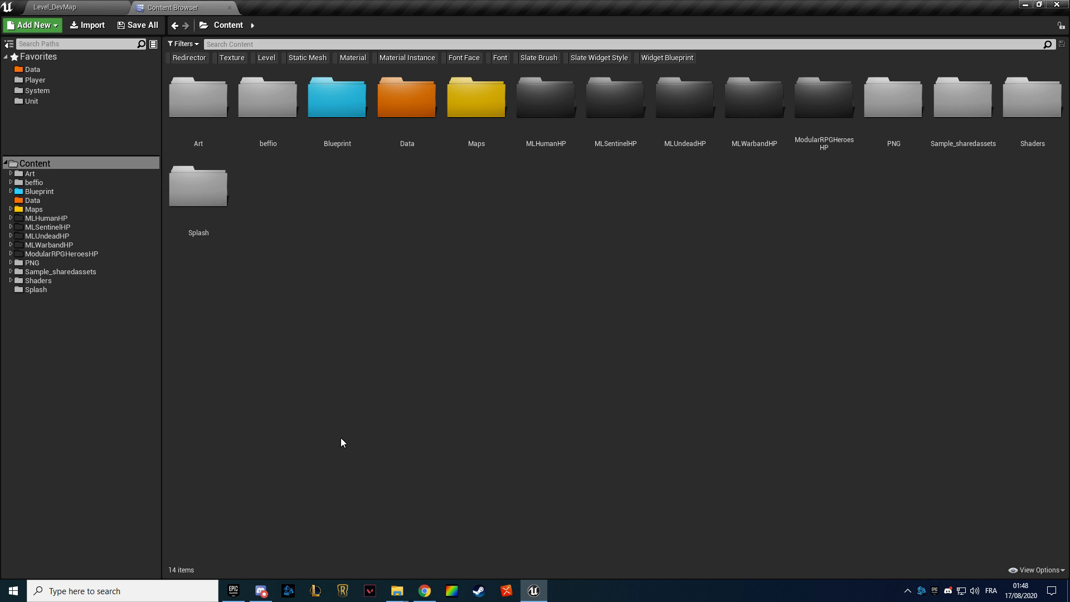
Switch to Chrome and find the Medieval Kingdom product page among the open Unreal Engine Marketplace pages.
{"action": "left_click", "coordinate": [425, 591]}
{"action": "left_click", "coordinate": [78, 9]}
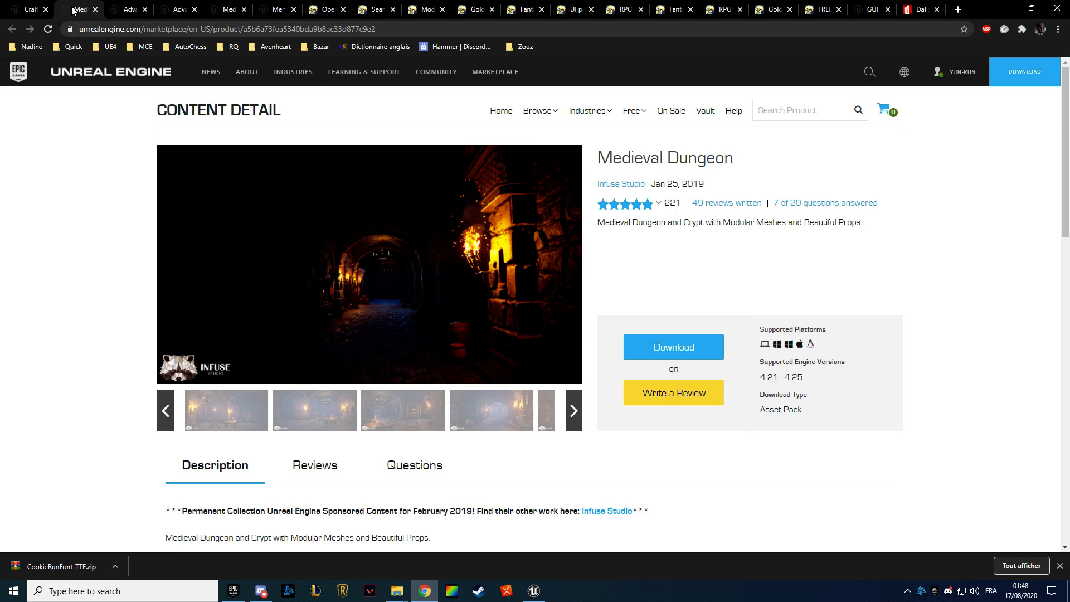
{"action": "left_click", "coordinate": [272, 9]}
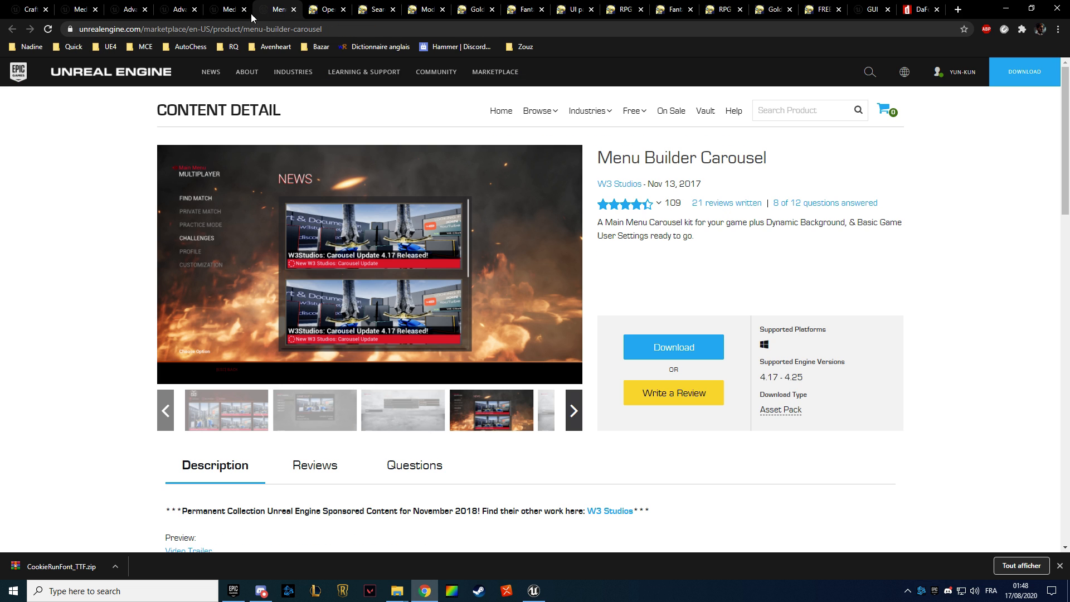
{"action": "left_click", "coordinate": [226, 9]}
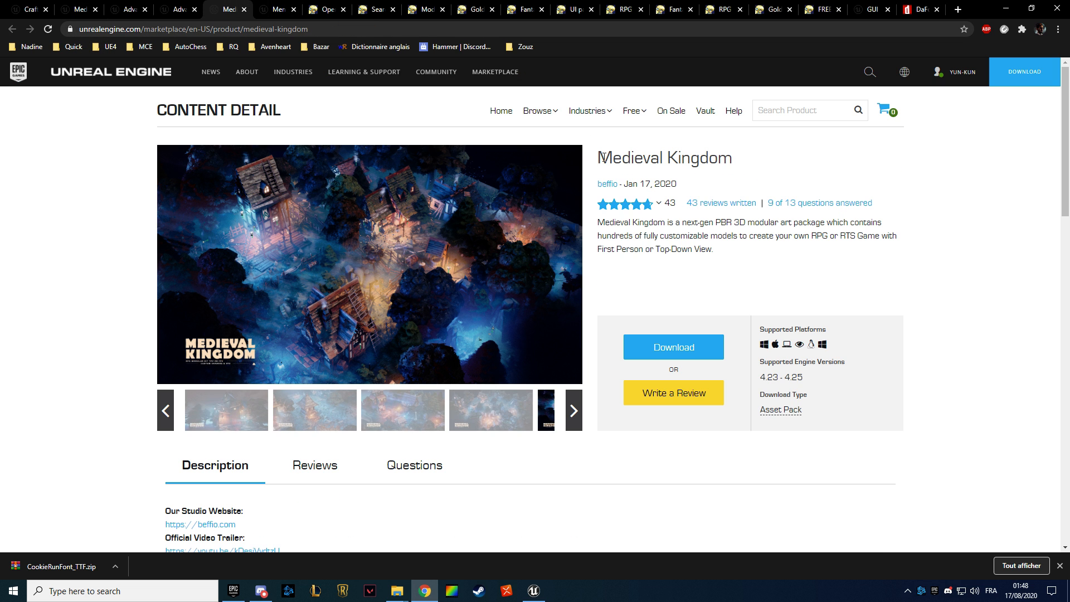
Highlight the Medieval Kingdom title and view several of its gallery images in full screen.
{"action": "left_click_drag", "start_coordinate": [599, 158], "coordinate": [772, 161]}
{"action": "left_click", "coordinate": [371, 273]}
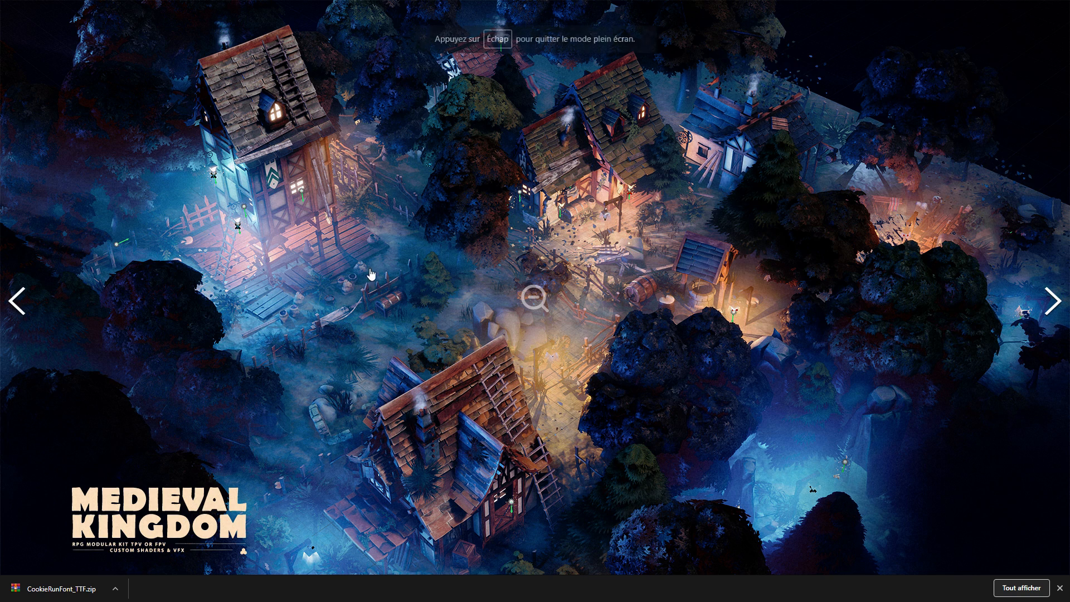
{"action": "left_click", "coordinate": [1054, 300]}
{"action": "left_click", "coordinate": [1057, 300]}
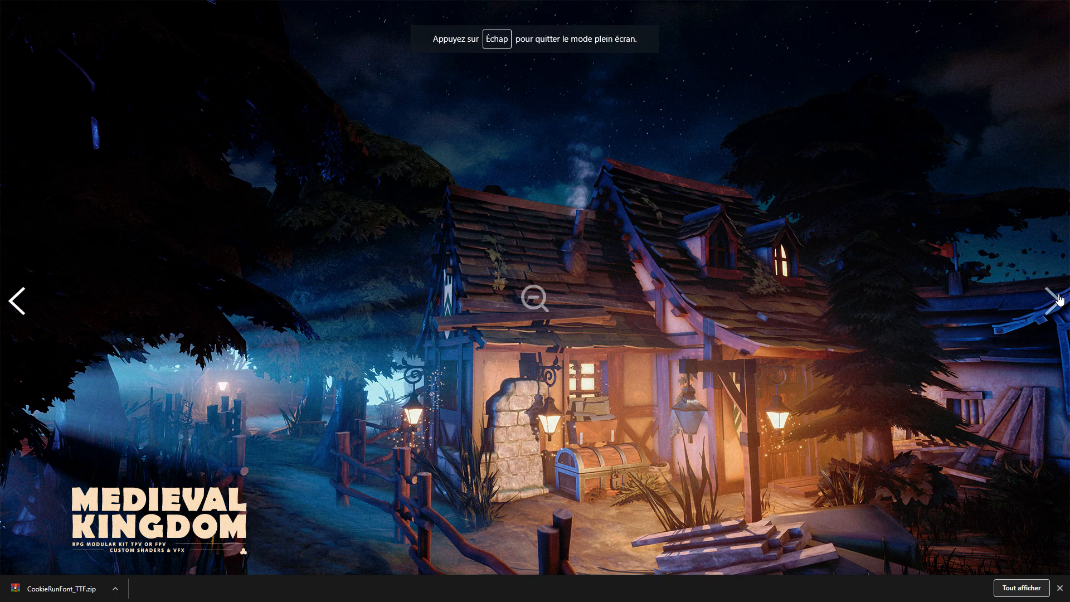
{"action": "key", "text": "Escape"}
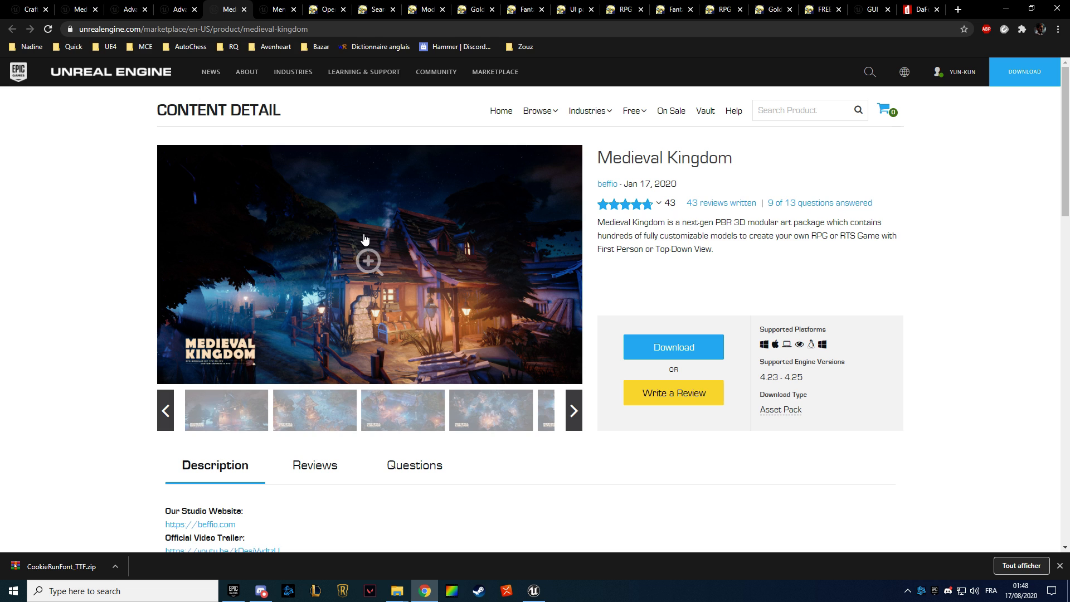
Move the Medieval Kingdom page to the first position among the open browser pages.
{"action": "key", "text": "ctrl+shift+Page_Up"}
{"action": "key", "text": "ctrl+shift+Page_Up"}
{"action": "key", "text": "ctrl+shift+Page_Up"}
{"action": "key", "text": "ctrl+shift+Page_Up"}
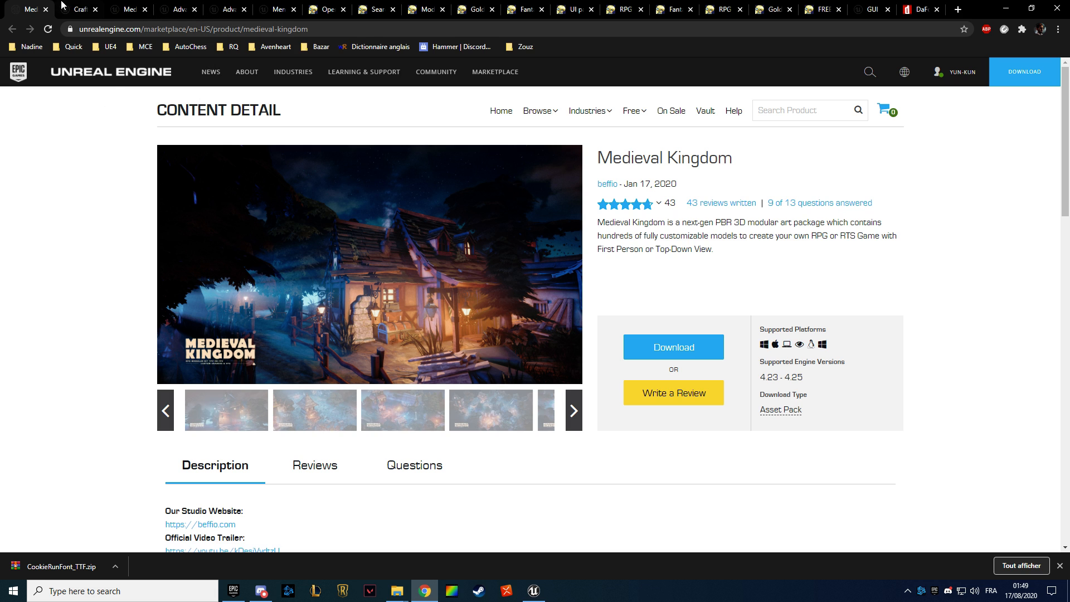
Open the GUI PRO Kit - Casual Game page and enlarge its first gallery image to full screen.
{"action": "left_click", "coordinate": [872, 7]}
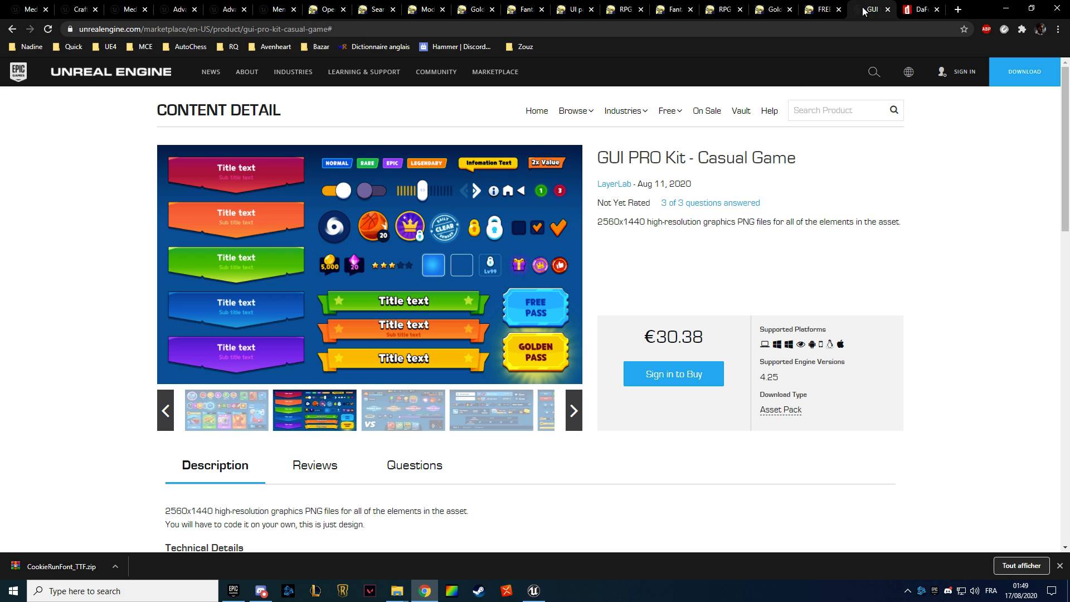
{"action": "left_click", "coordinate": [175, 417]}
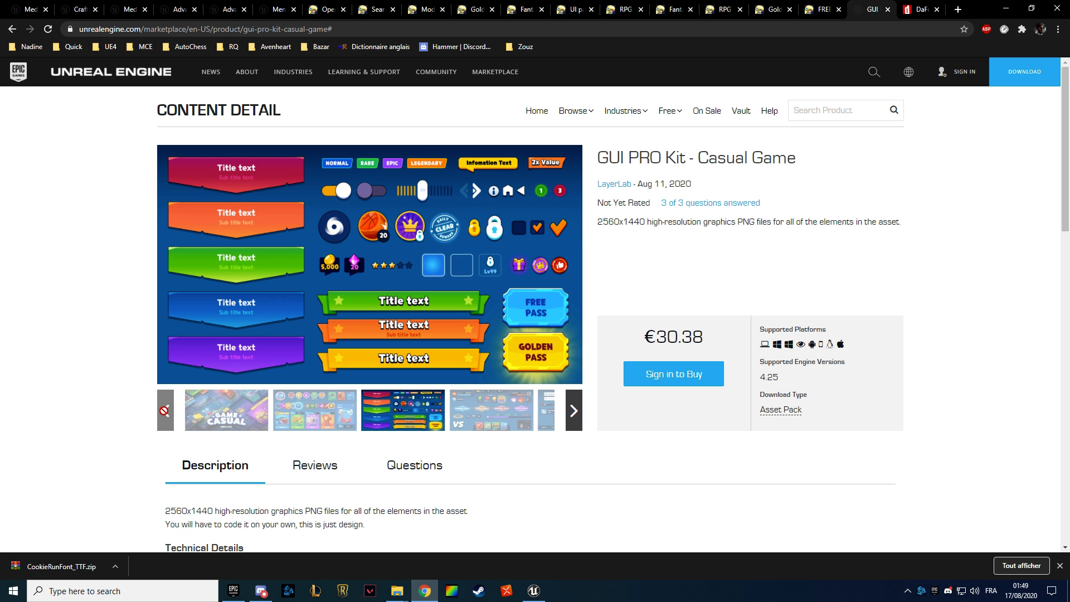
{"action": "left_click", "coordinate": [175, 417]}
{"action": "left_click", "coordinate": [306, 338]}
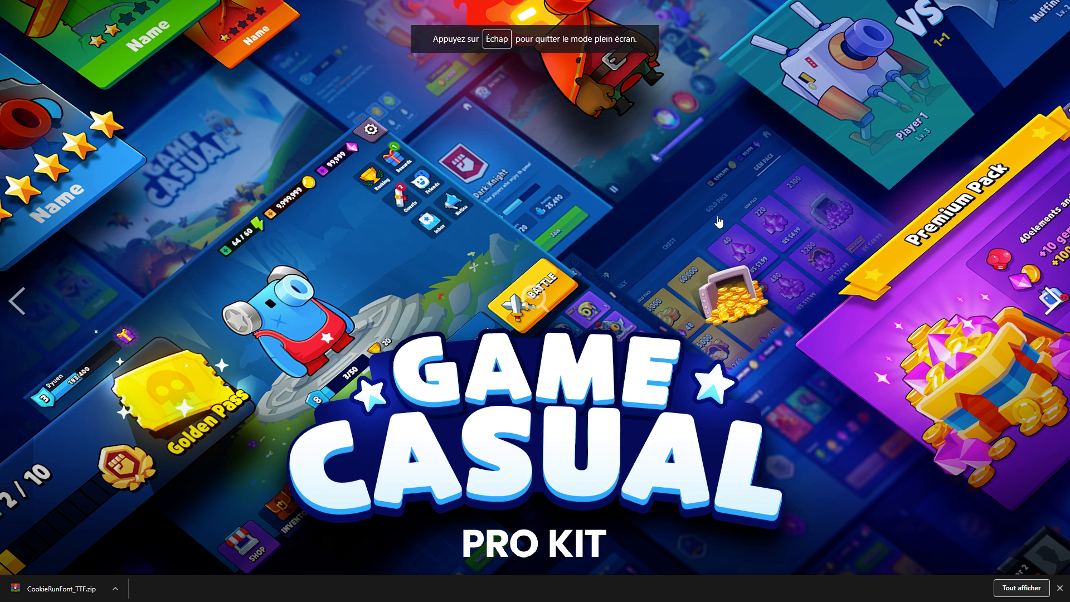
Examine the kit's cards, battle elements, buttons, icons and title screens in full screen, and return to the product page.
{"action": "left_click", "coordinate": [1046, 305]}
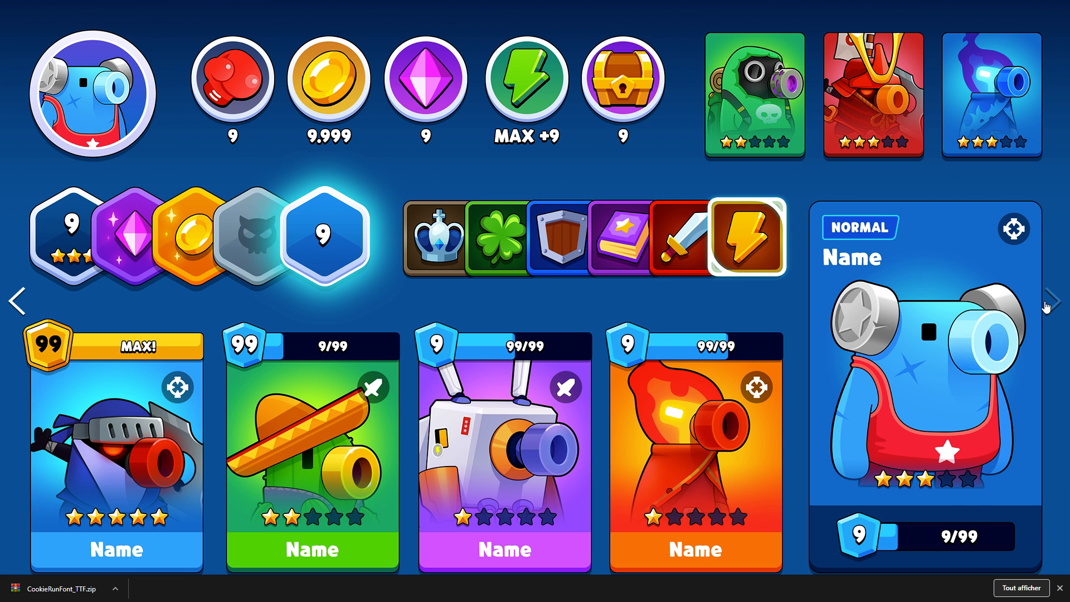
{"action": "left_click", "coordinate": [1046, 304]}
{"action": "left_click", "coordinate": [1046, 305]}
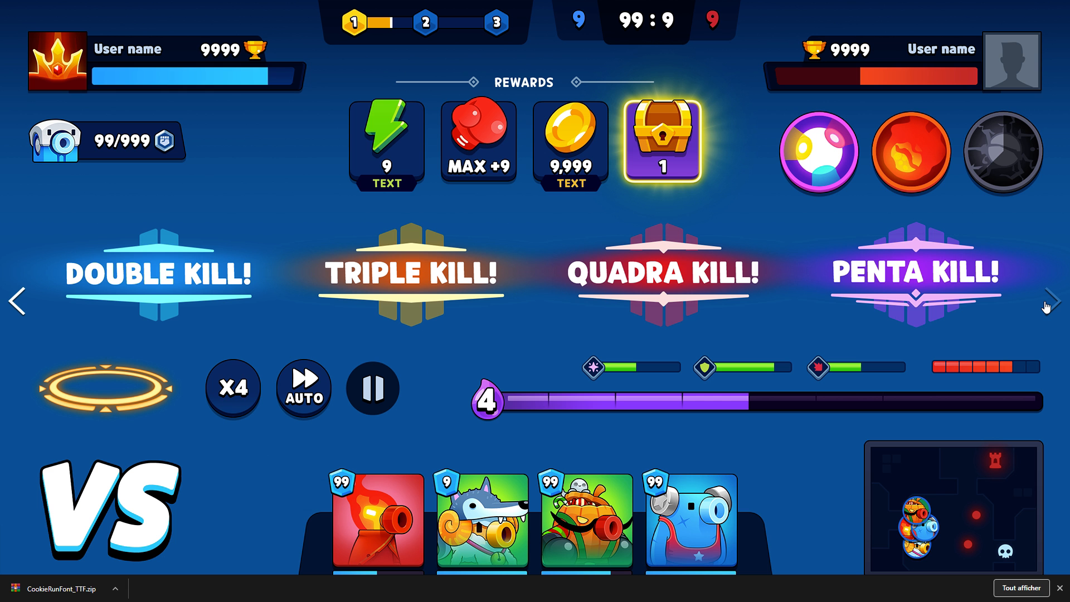
{"action": "left_click", "coordinate": [1046, 304]}
{"action": "left_click", "coordinate": [1046, 304]}
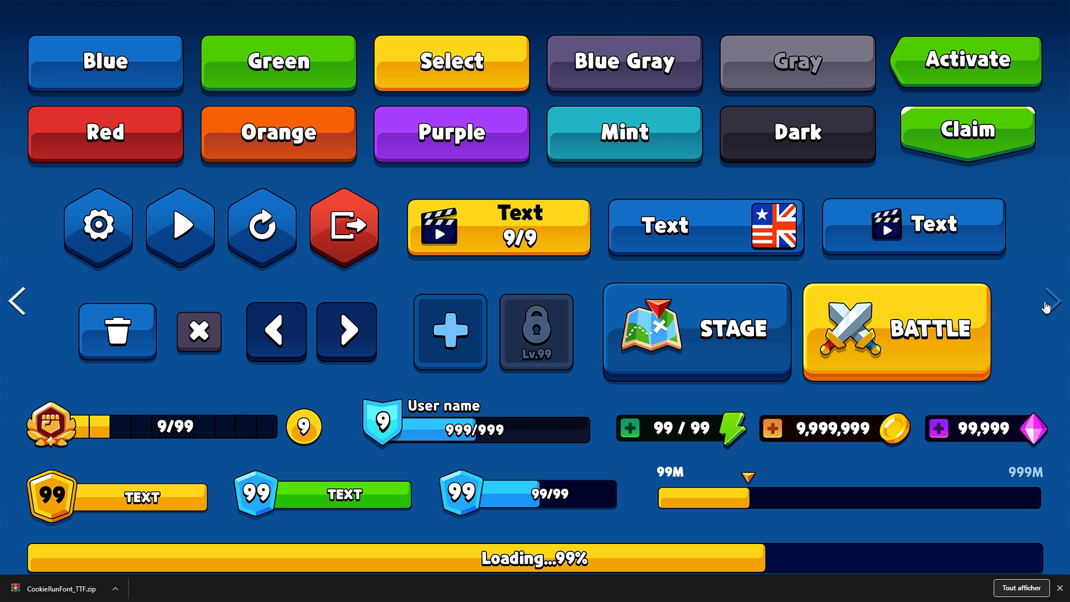
{"action": "left_click", "coordinate": [1046, 305]}
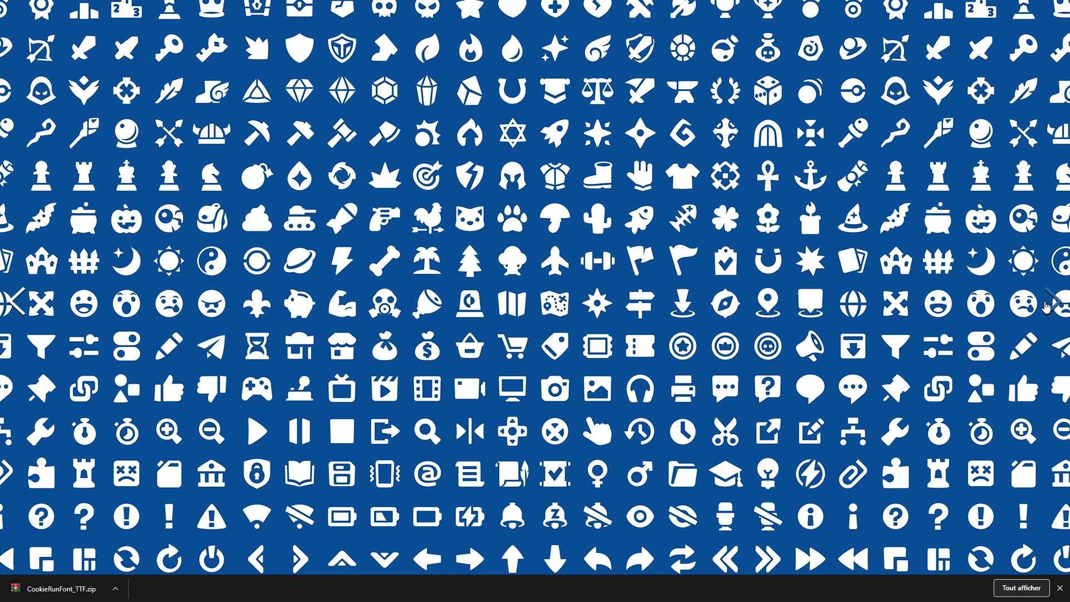
{"action": "left_click", "coordinate": [1046, 305]}
{"action": "left_click", "coordinate": [1045, 305]}
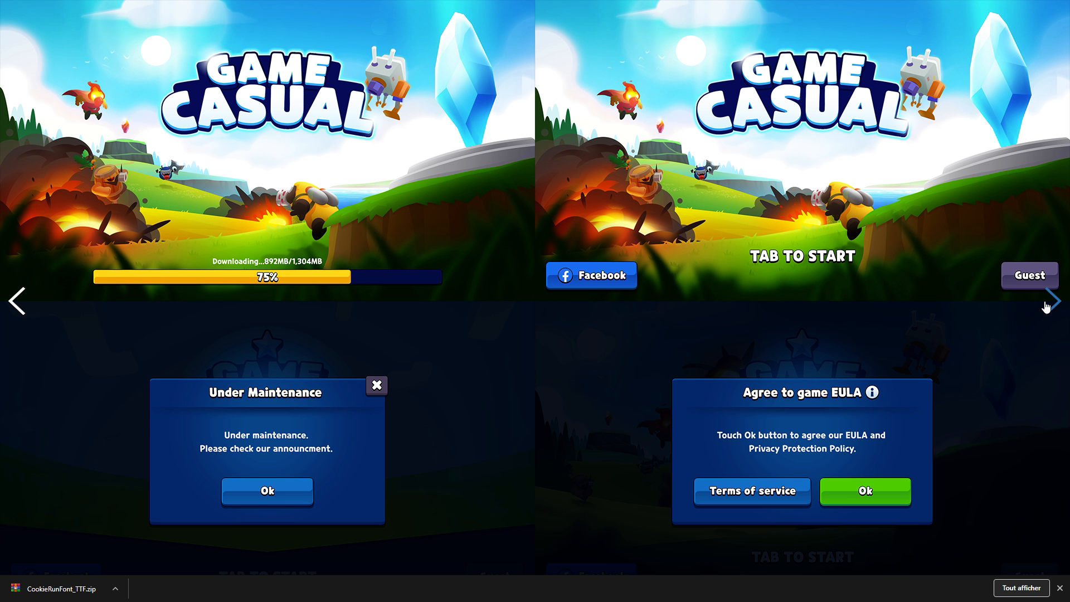
{"action": "left_click", "coordinate": [426, 287]}
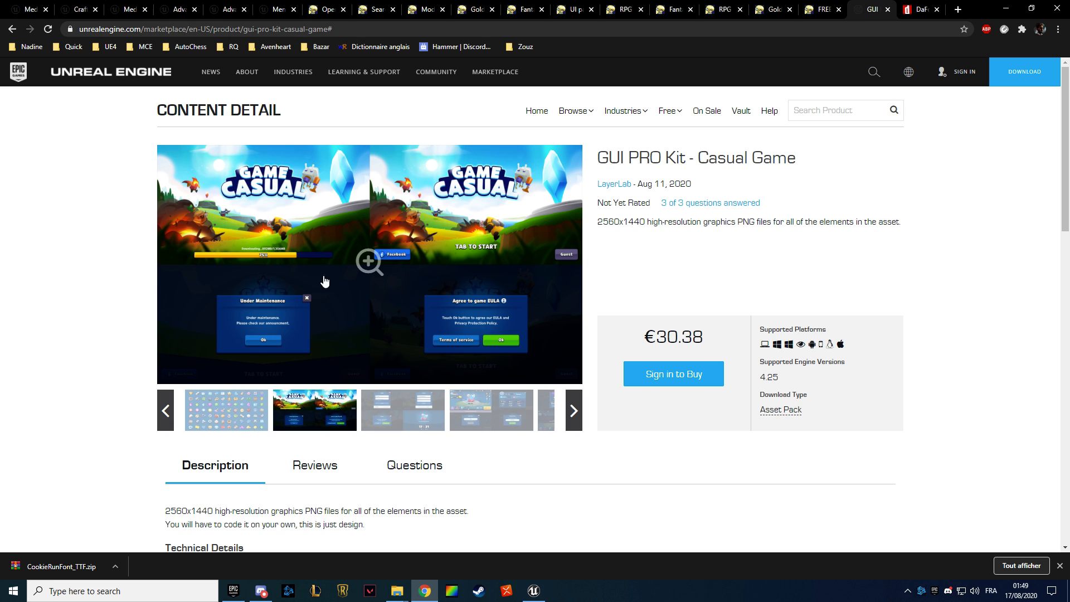
Examine the kit's further gallery previews, including the popup, tutorial, hero and equipment screens.
{"action": "left_click", "coordinate": [403, 409]}
{"action": "scroll", "coordinate": [430, 361], "scroll_direction": "down", "scroll_amount": 2}
{"action": "scroll", "coordinate": [430, 361], "scroll_direction": "up", "scroll_amount": 2}
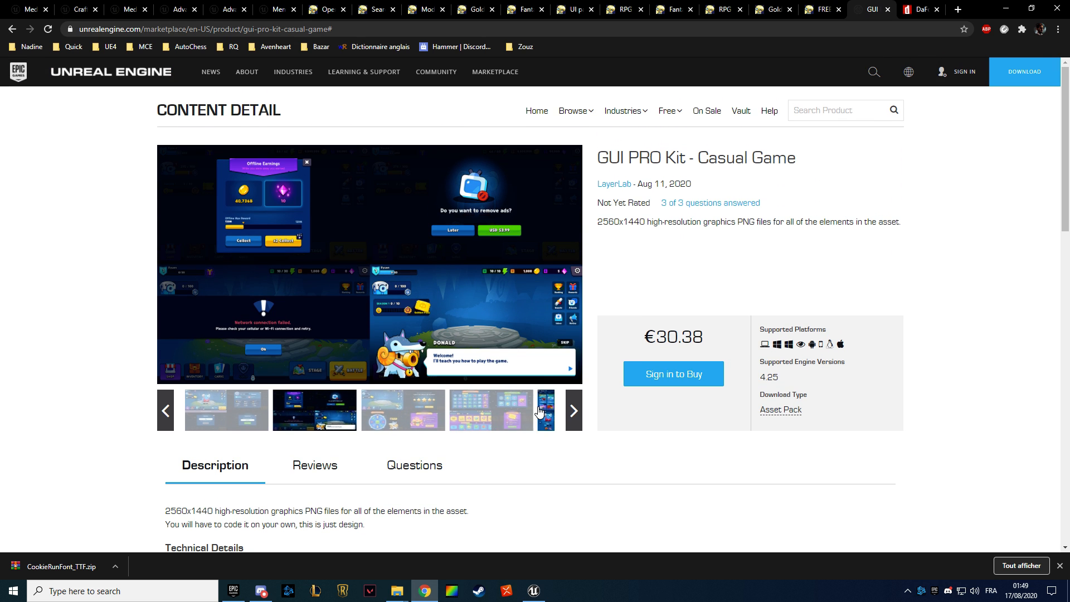
{"action": "left_click", "coordinate": [546, 412]}
{"action": "left_click", "coordinate": [546, 412]}
{"action": "left_click", "coordinate": [437, 417]}
{"action": "left_click", "coordinate": [329, 411]}
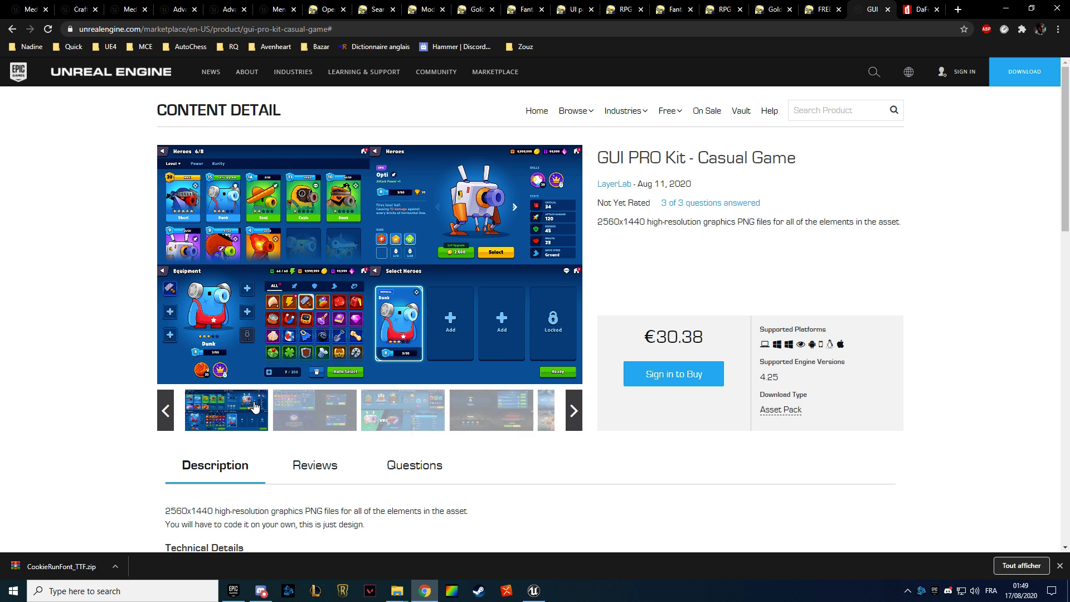
Return to the start of the kit's gallery and compare the cover, card and title banner previews.
{"action": "left_click", "coordinate": [164, 414]}
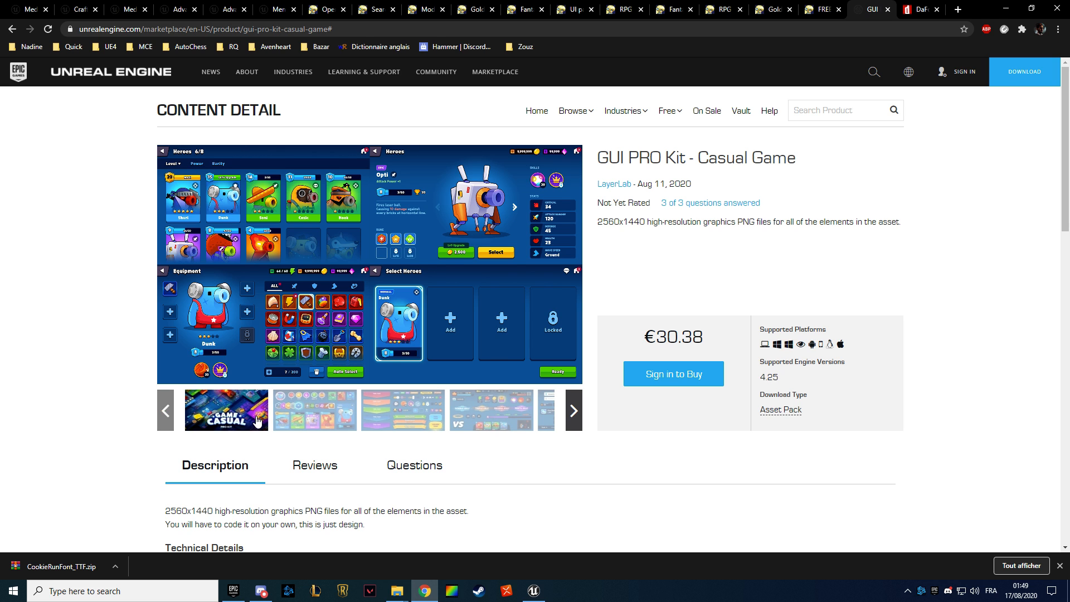
{"action": "left_click", "coordinate": [165, 412]}
{"action": "left_click", "coordinate": [166, 412]}
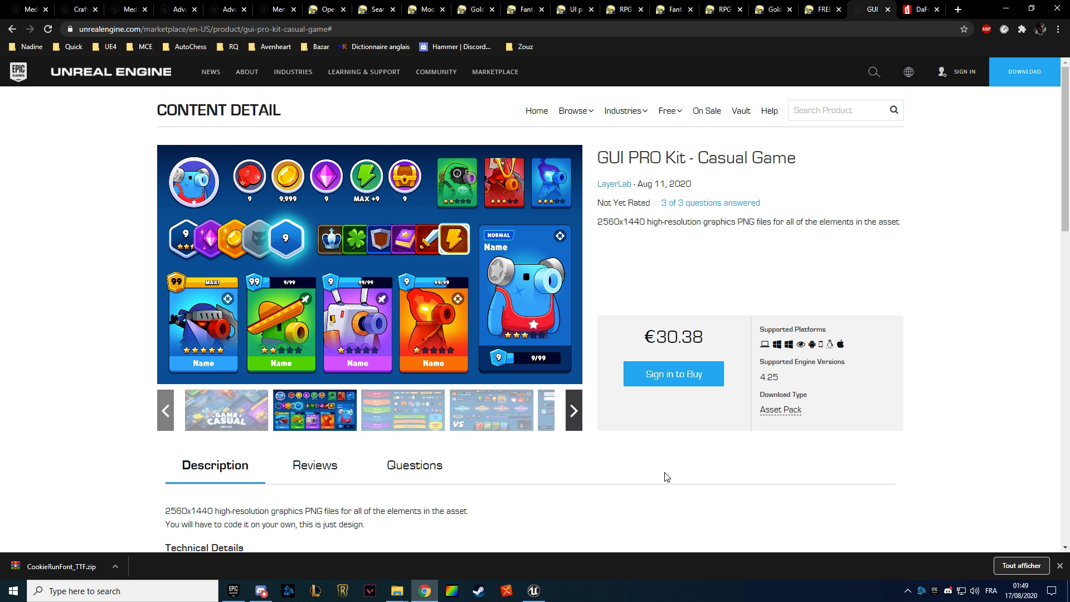
{"action": "left_click", "coordinate": [266, 429]}
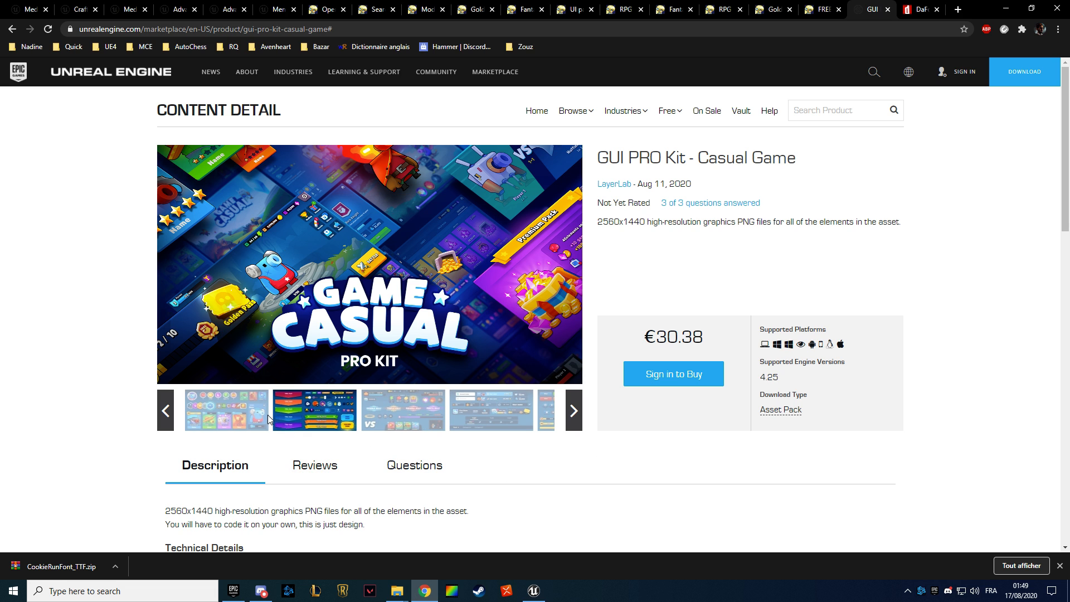
{"action": "left_click", "coordinate": [267, 415]}
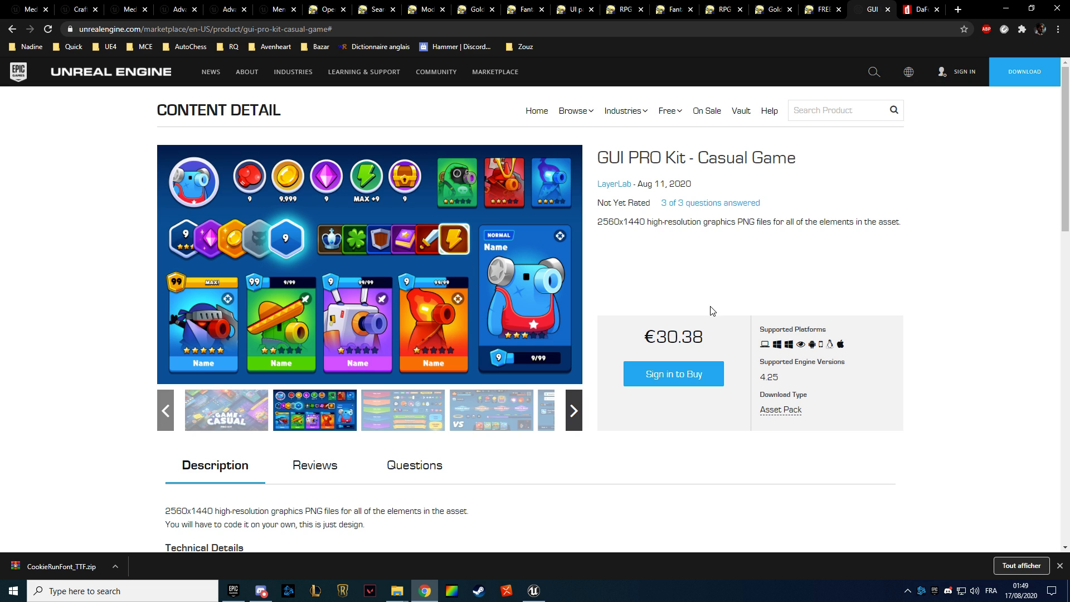
{"action": "left_click", "coordinate": [263, 426]}
{"action": "left_click", "coordinate": [229, 425]}
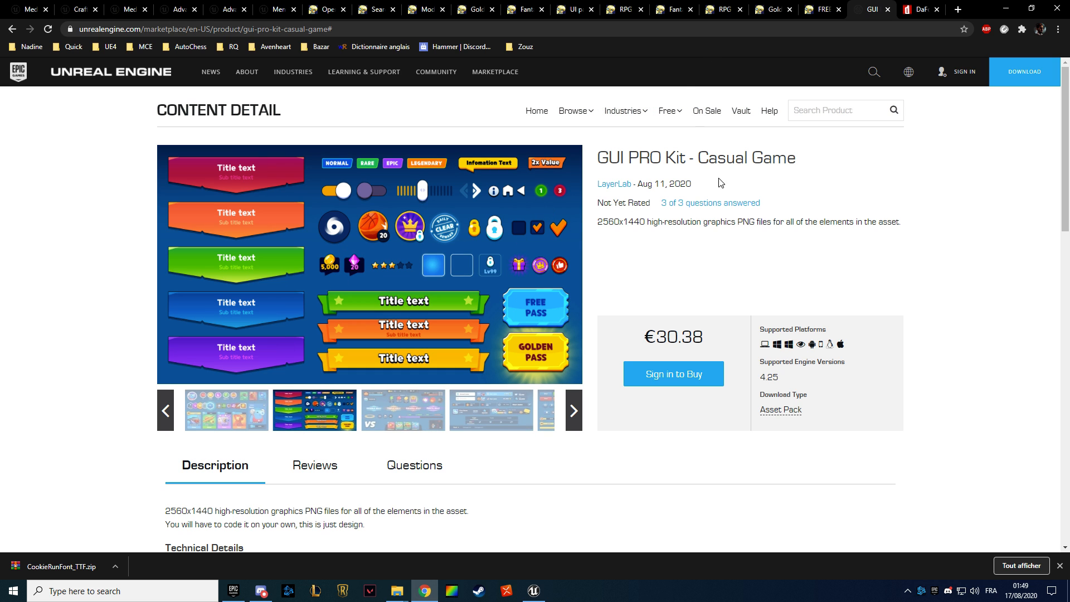
Check the answered questions about GUI PRO Kit - Casual Game and close its page.
{"action": "left_click", "coordinate": [710, 203]}
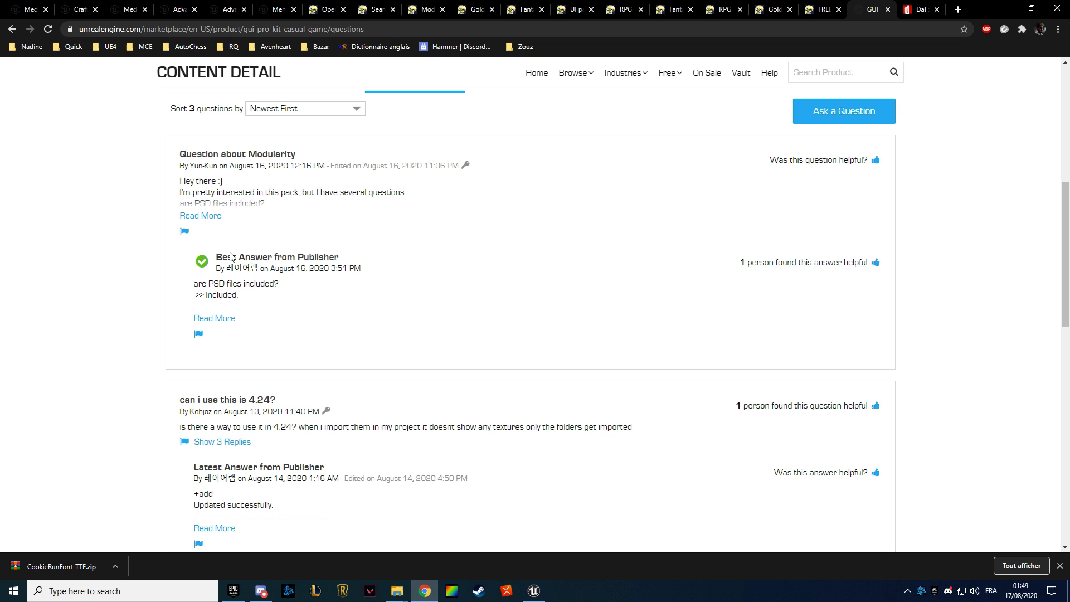
{"action": "scroll", "coordinate": [684, 159], "scroll_direction": "up", "scroll_amount": 4}
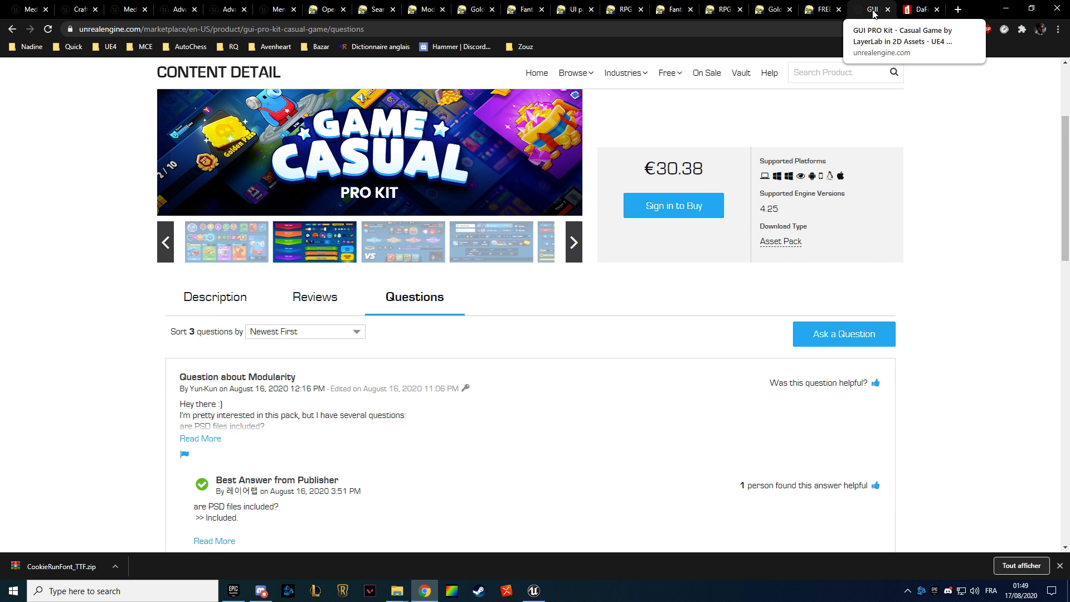
{"action": "middle_click", "coordinate": [873, 13]}
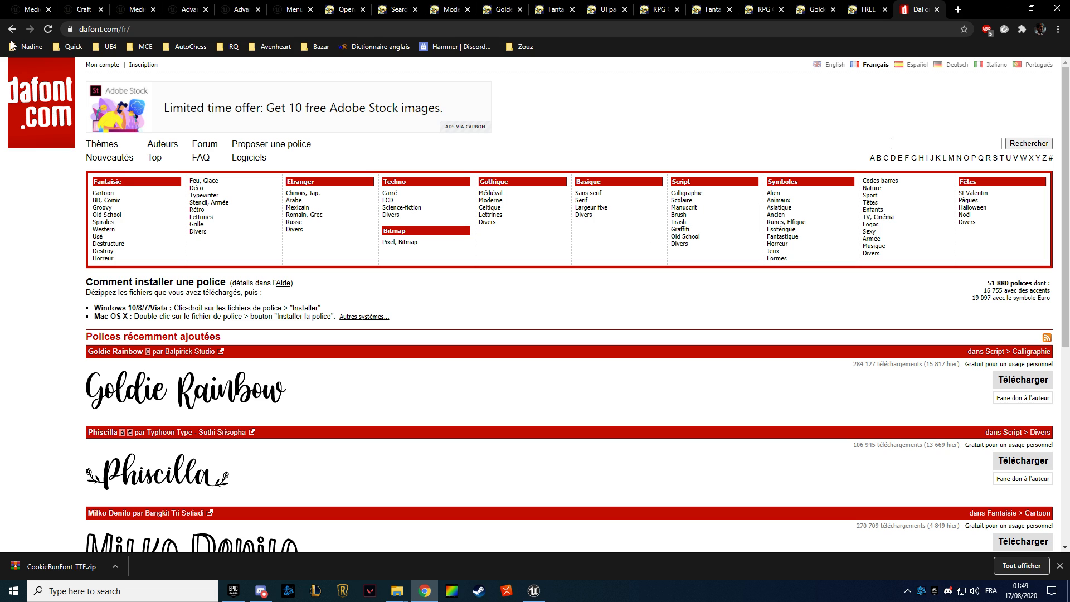
Go through the first open Marketplace pages to Advanced Cel Shader Lite and highlight its title.
{"action": "left_click", "coordinate": [19, 8]}
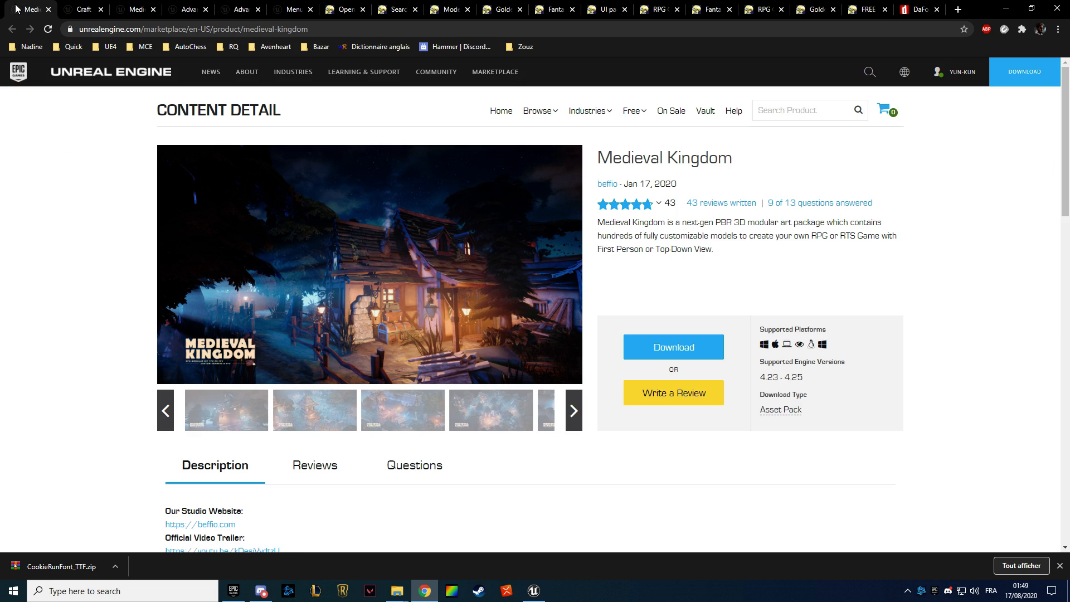
{"action": "left_click", "coordinate": [82, 12]}
{"action": "left_click", "coordinate": [130, 10]}
{"action": "left_click", "coordinate": [174, 9]}
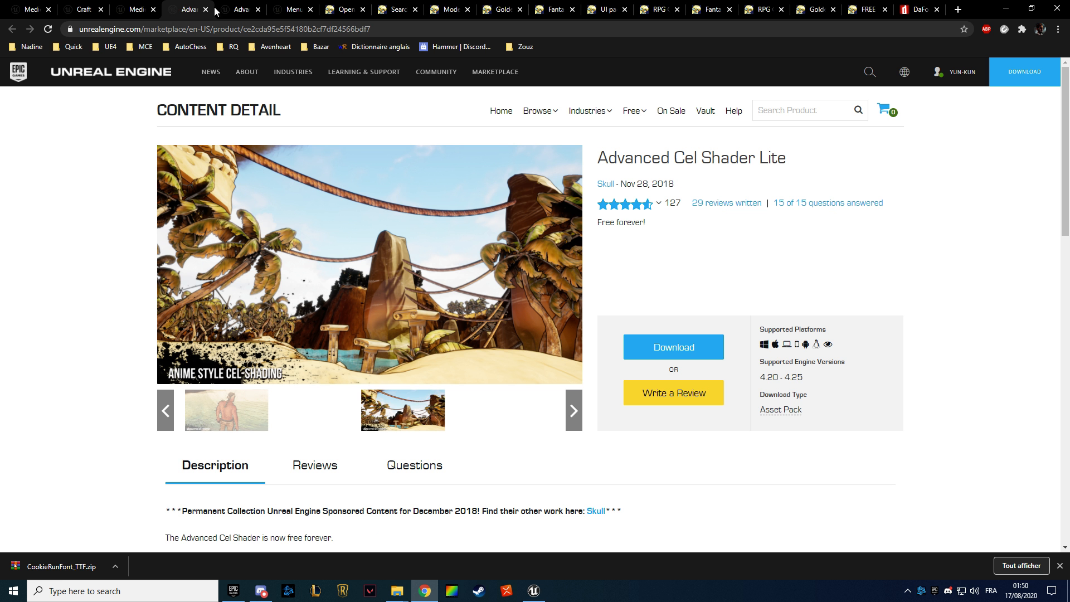
{"action": "mouse_move", "coordinate": [789, 158]}
{"action": "left_mouse_down"}
{"action": "mouse_move", "coordinate": [720, 159]}
{"action": "mouse_move", "coordinate": [787, 158]}
{"action": "left_mouse_up"}
{"action": "left_click_drag", "start_coordinate": [600, 156], "coordinate": [759, 157]}
{"action": "left_click", "coordinate": [759, 158]}
View the Advanced Cel Shader Lite gallery images of the anime and manga cel-shading styles in full screen.
{"action": "left_click", "coordinate": [387, 308]}
{"action": "left_click", "coordinate": [1052, 297]}
{"action": "left_click", "coordinate": [372, 319]}
{"action": "left_click", "coordinate": [1053, 303]}
{"action": "left_click", "coordinate": [526, 317]}
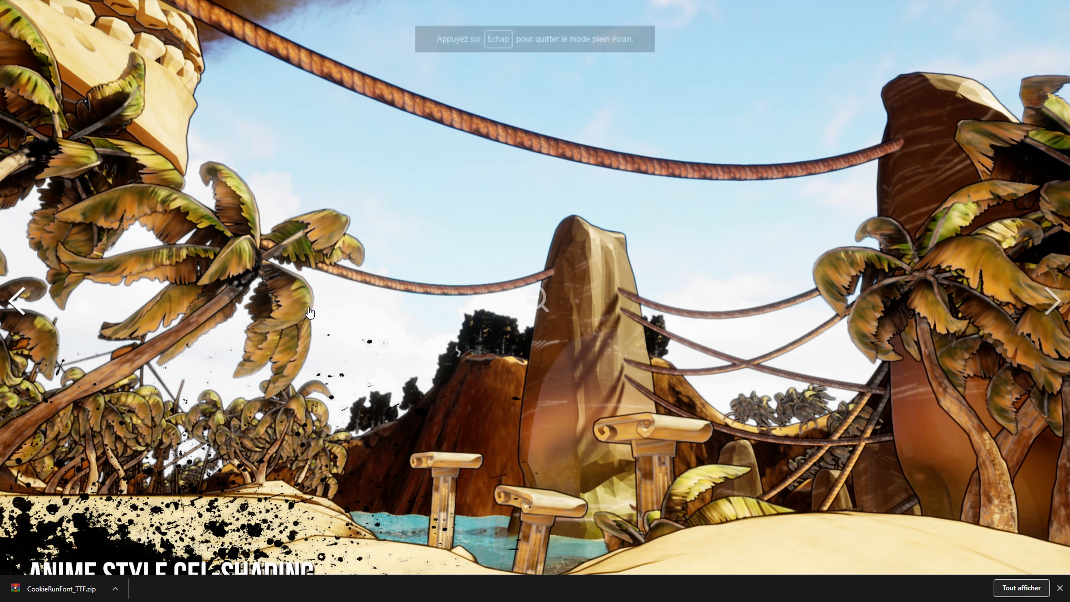
{"action": "left_click", "coordinate": [8, 305]}
{"action": "left_click", "coordinate": [6, 305]}
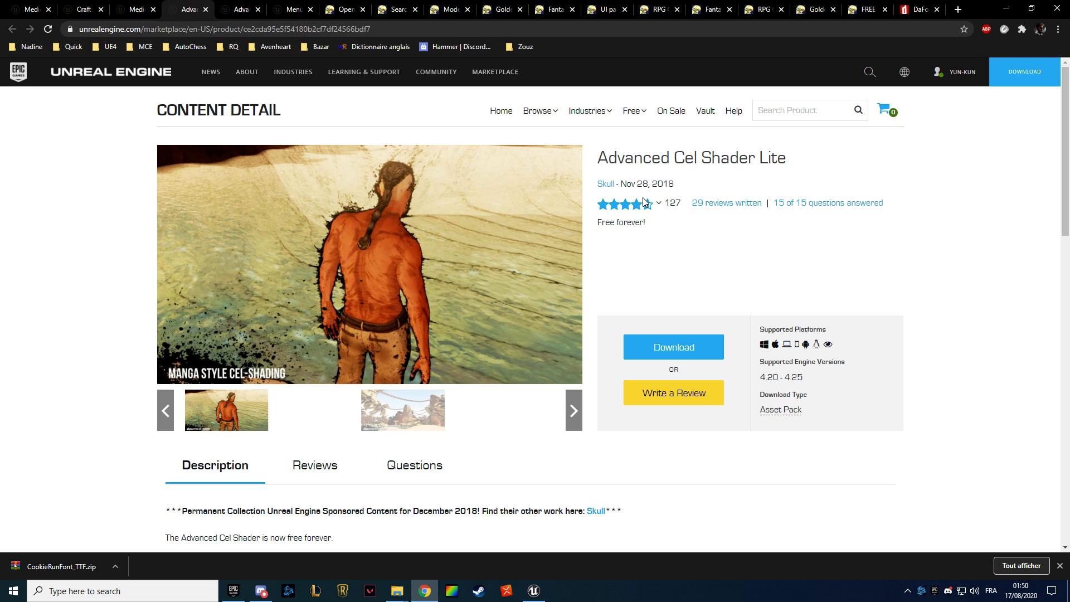
Check the rating breakdown of Advanced Cel Shader Lite and move its page directly after Medieval Kingdom in the browser order.
{"action": "left_click_drag", "start_coordinate": [601, 152], "coordinate": [696, 219]}
{"action": "left_click", "coordinate": [704, 283]}
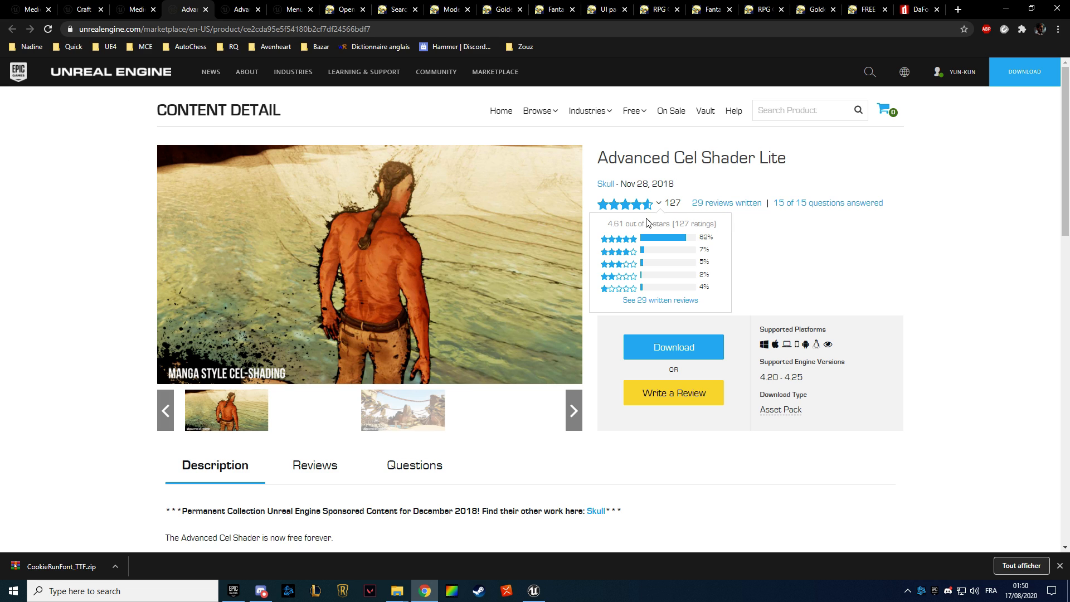
{"action": "mouse_move", "coordinate": [649, 205]}
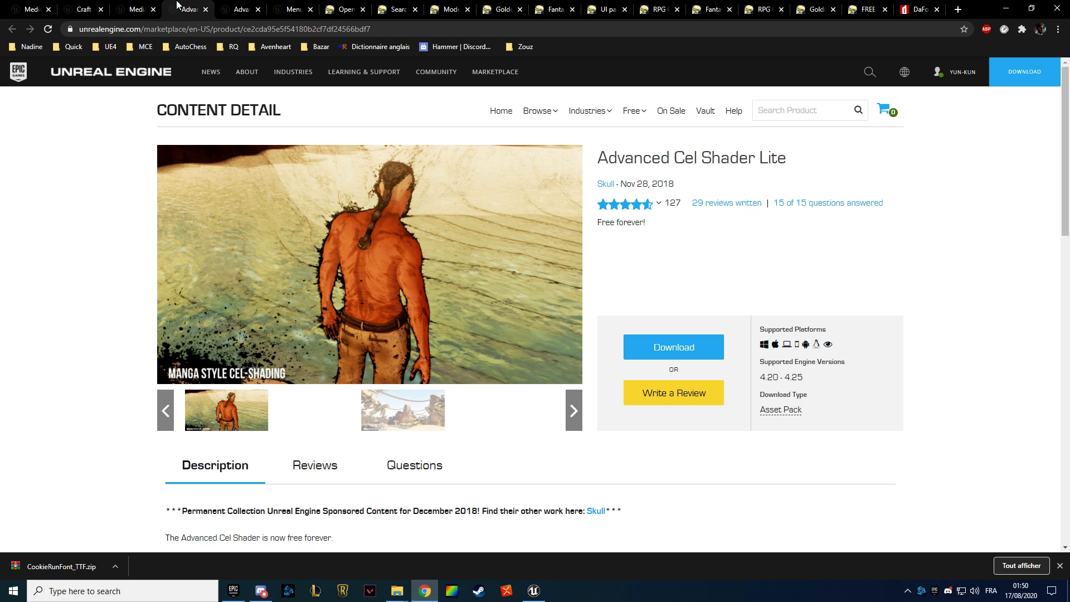
{"action": "left_click_drag", "start_coordinate": [176, 4], "coordinate": [72, 6]}
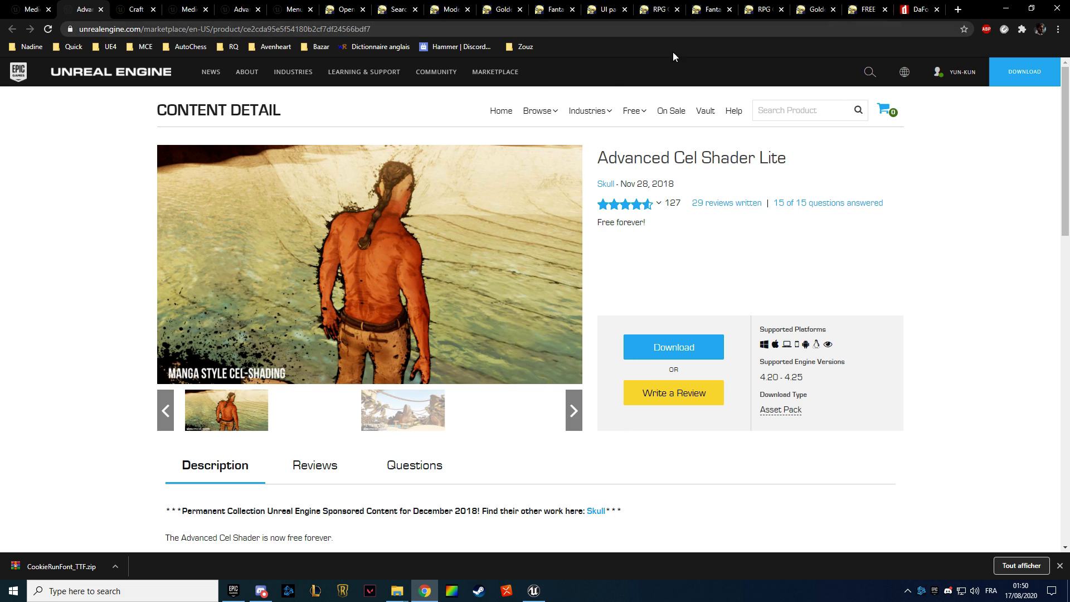
Look at the Craft Resources Icons page and go back to the Medieval Kingdom page.
{"action": "left_click", "coordinate": [189, 3]}
{"action": "left_click", "coordinate": [136, 6]}
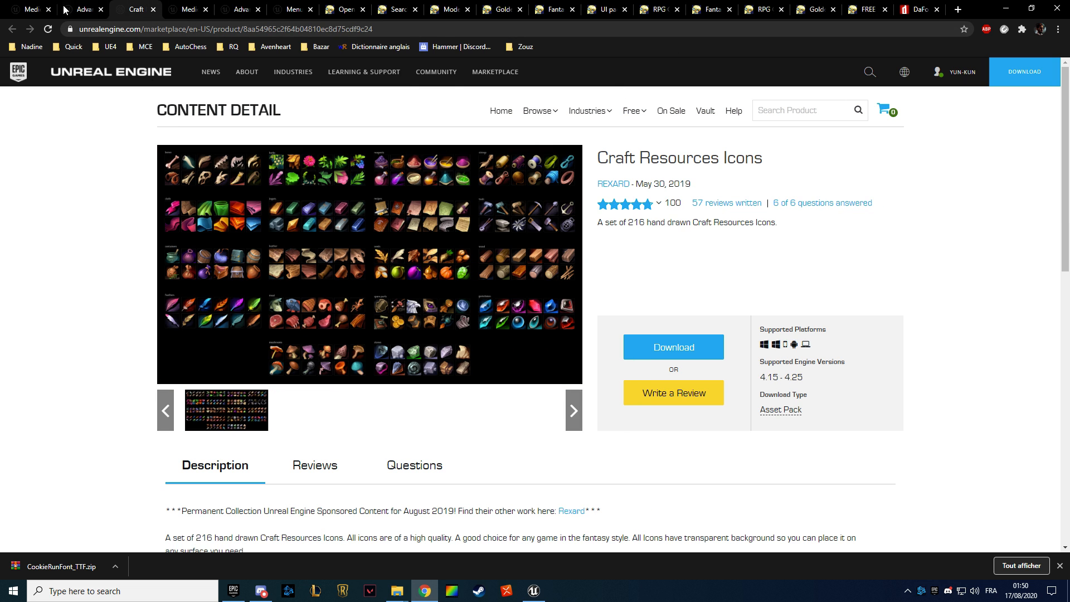
{"action": "left_click", "coordinate": [65, 9]}
{"action": "left_click", "coordinate": [28, 4]}
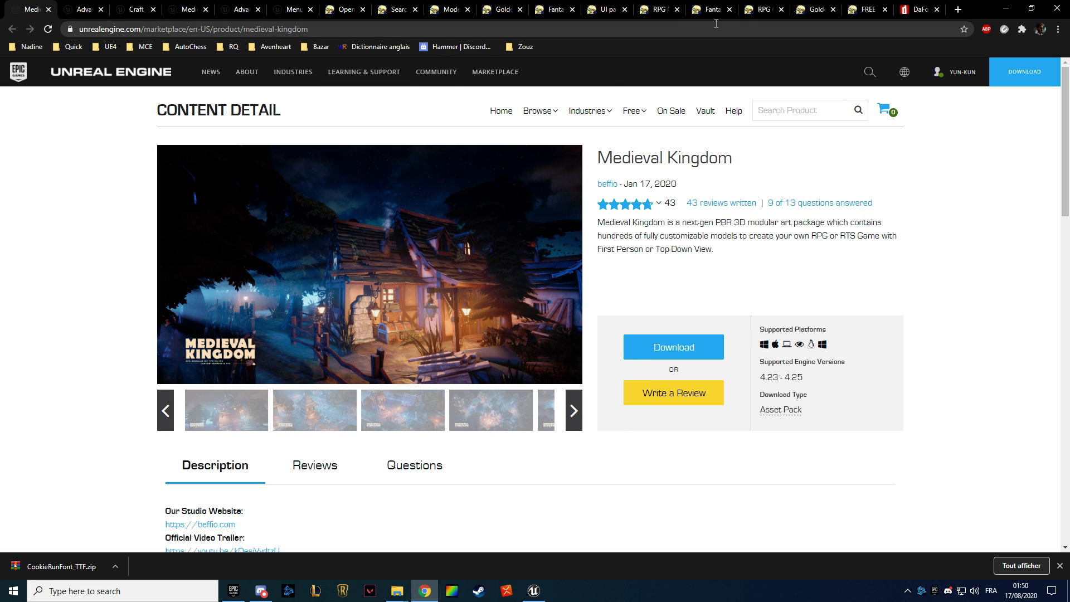
Close the Medieval Kingdom and Advanced Cel Shader Lite pages and return to the Craft Resources Icons page.
{"action": "middle_click", "coordinate": [23, 7]}
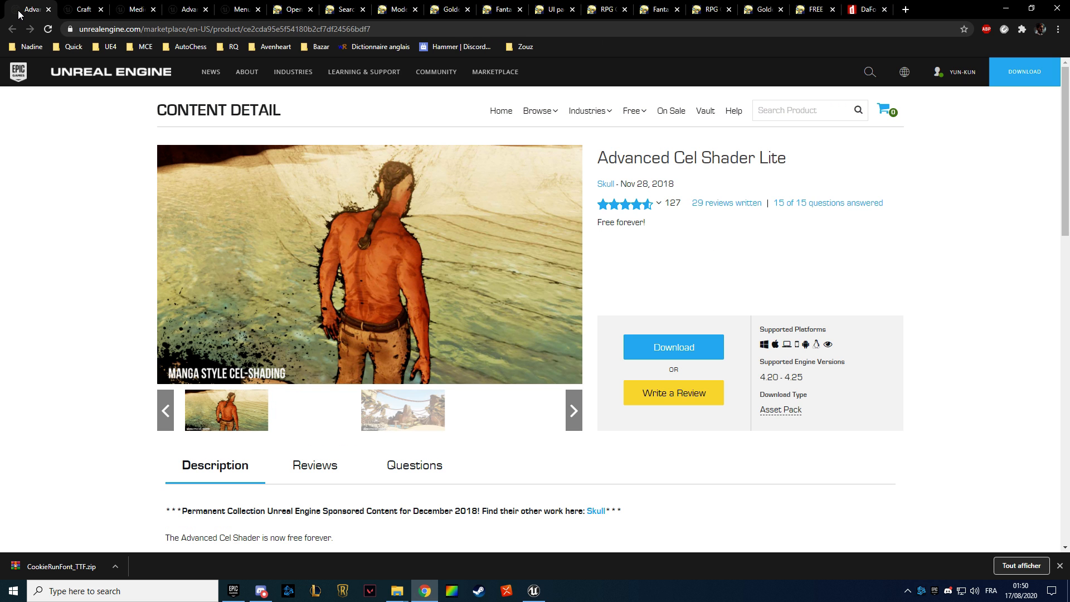
{"action": "middle_click", "coordinate": [21, 5]}
{"action": "left_click", "coordinate": [798, 6]}
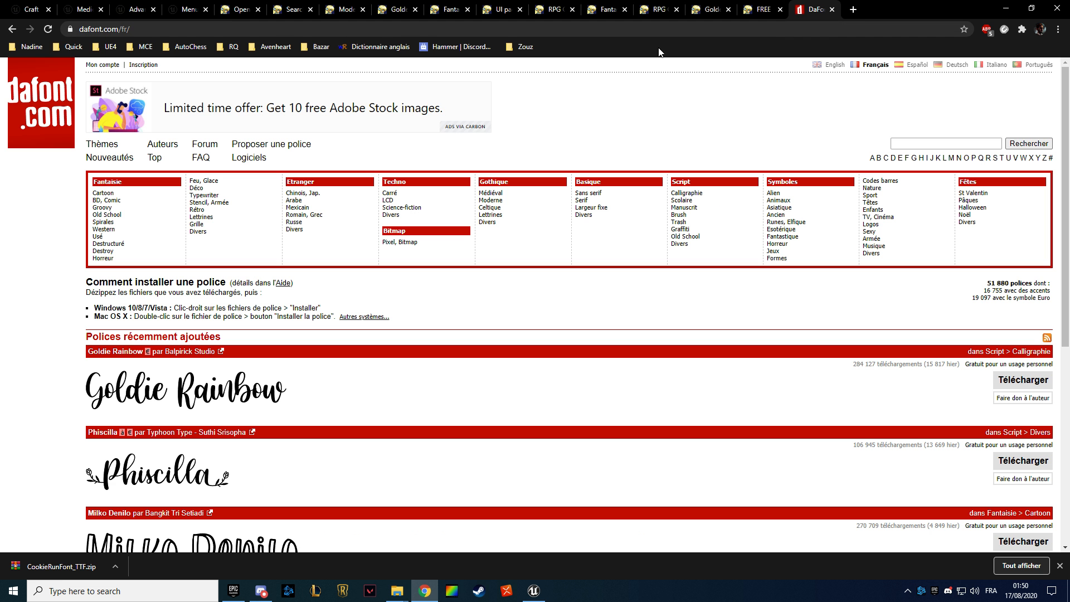
{"action": "left_click", "coordinate": [34, 9]}
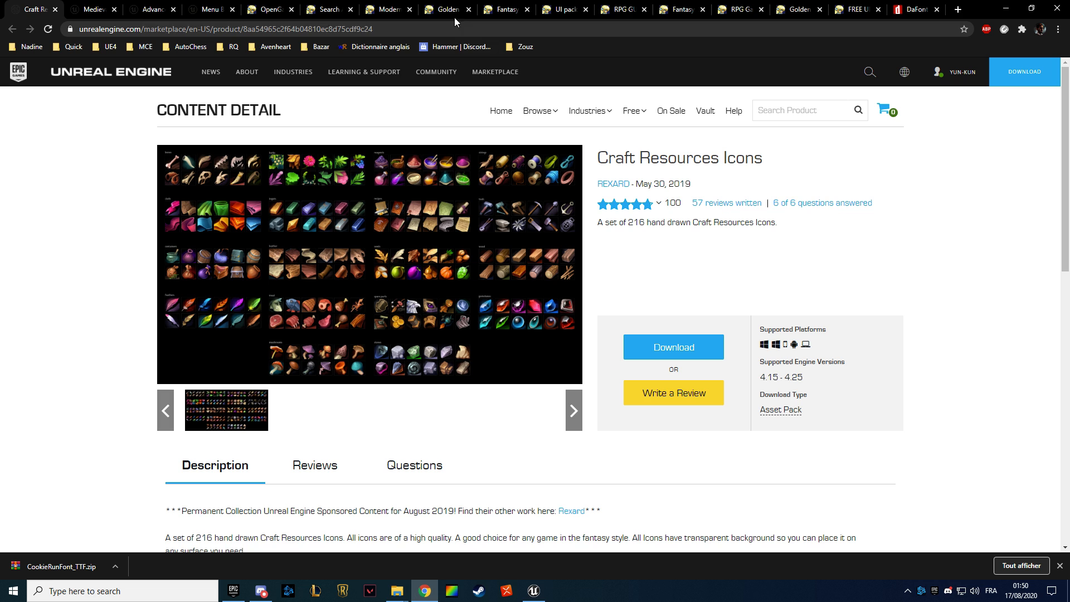
Go through the OpenGameArt home page, its GUI search results, and the Moderna Graphical Interface, Golden UI and Fantasy Icon Pack pages.
{"action": "left_click", "coordinate": [286, 11]}
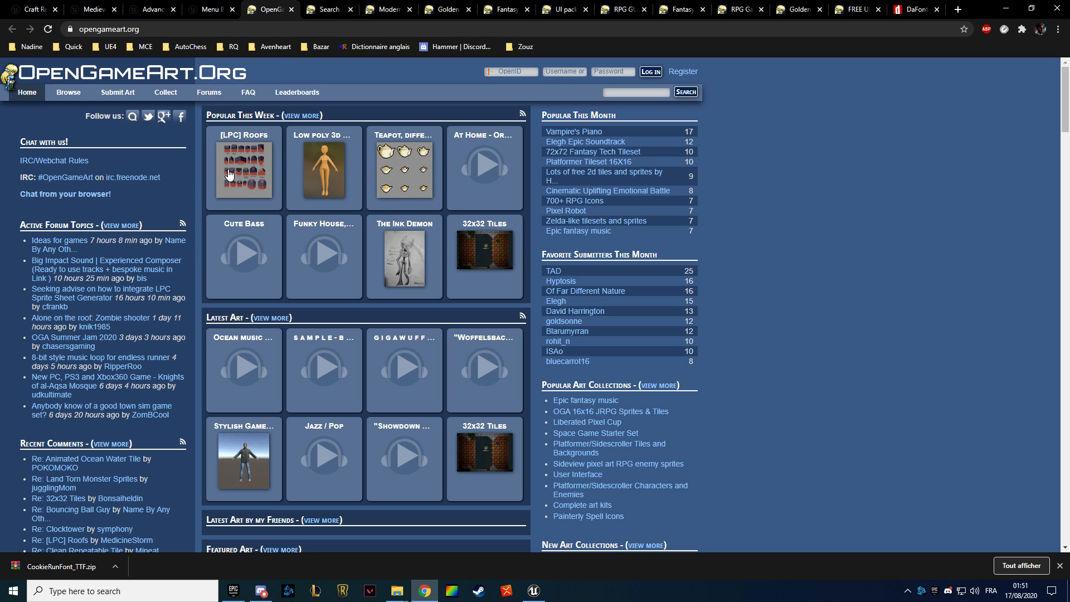
{"action": "left_click", "coordinate": [329, 10]}
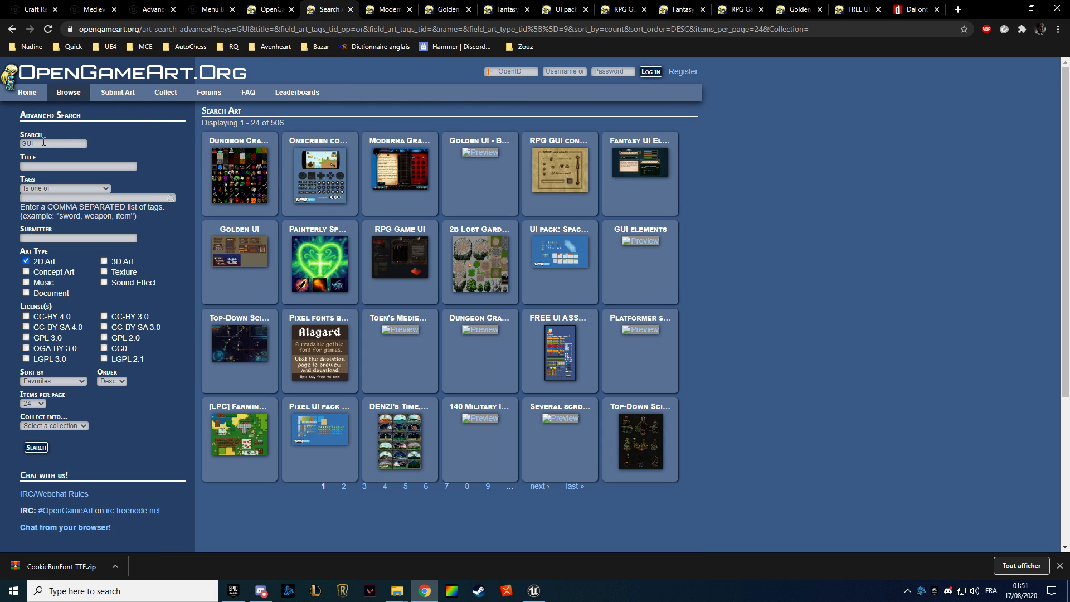
{"action": "left_click", "coordinate": [375, 11]}
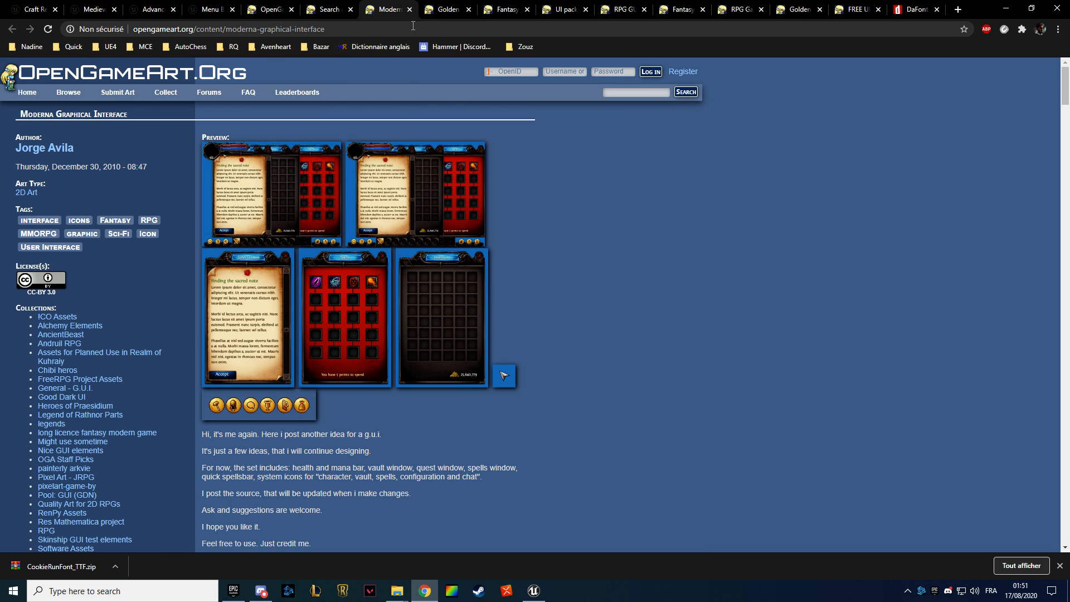
{"action": "left_click", "coordinate": [443, 9]}
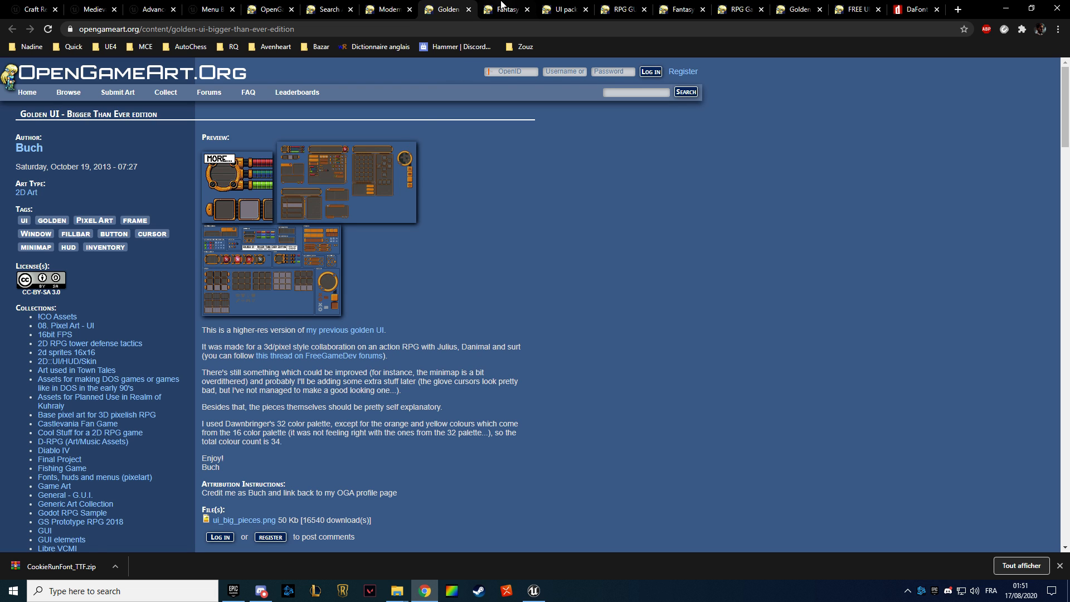
{"action": "left_click", "coordinate": [501, 5]}
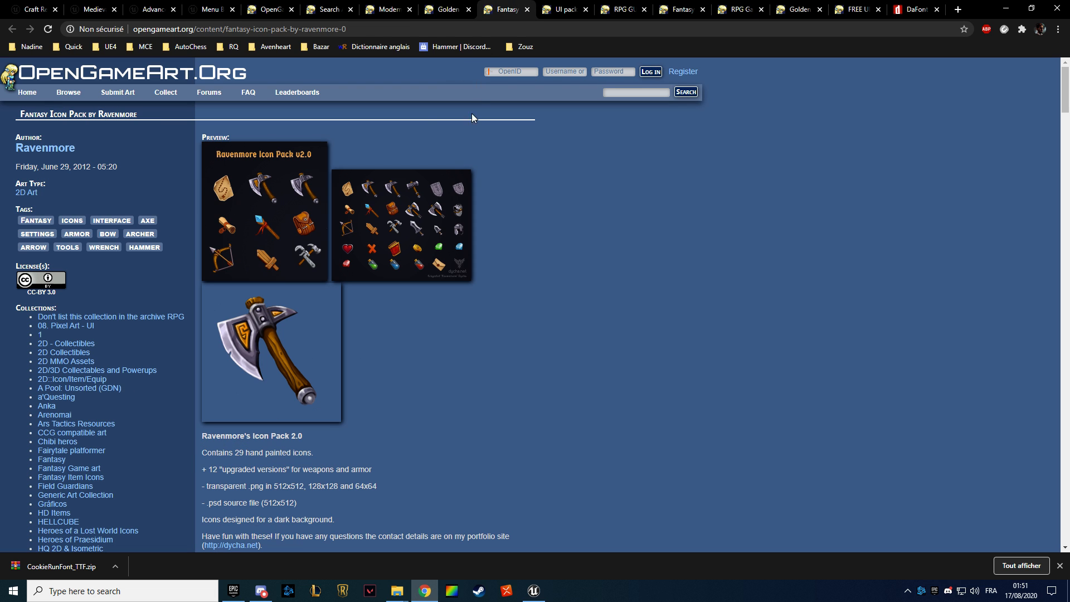
Preview the UI pack image and go through the remaining OpenGameArt pages, from RPG GUI construction kit to FREE UI ASSET PACK 1.
{"action": "left_click", "coordinate": [551, 6]}
{"action": "left_click", "coordinate": [258, 193]}
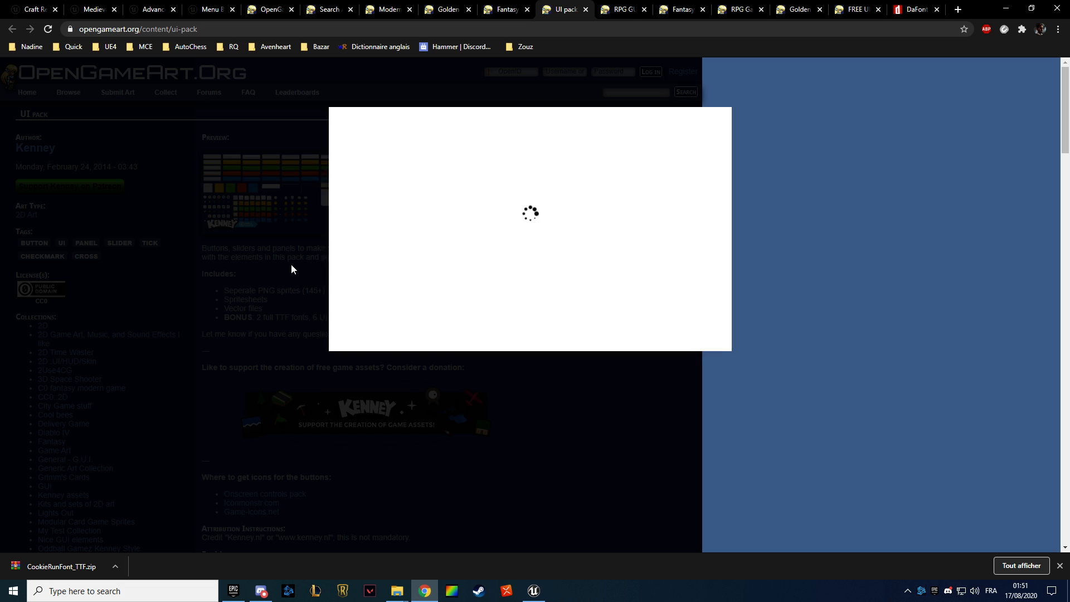
{"action": "left_click", "coordinate": [617, 8]}
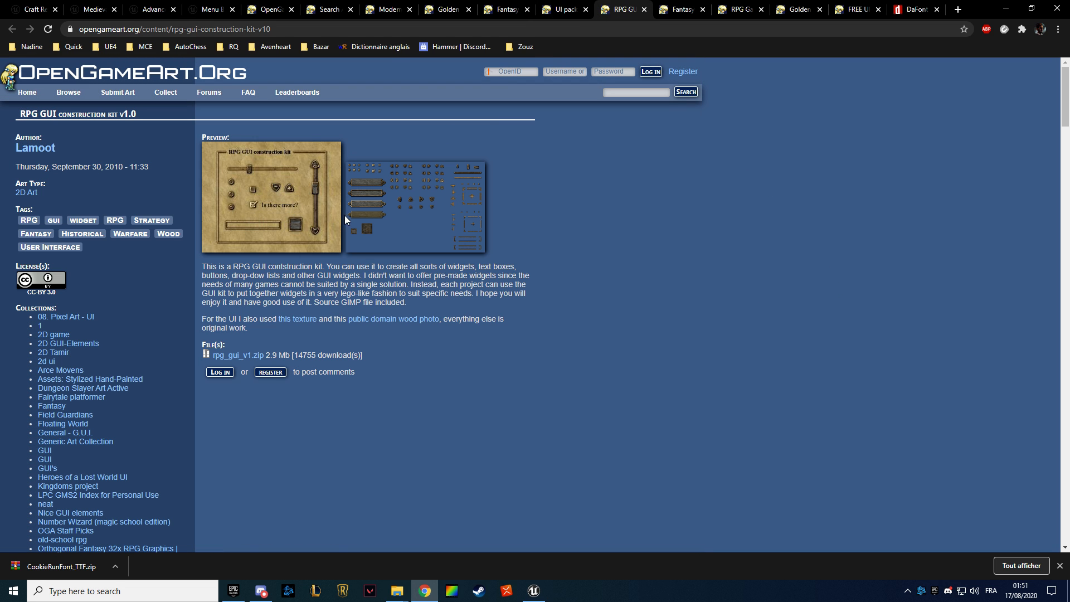
{"action": "key", "text": "ctrl+Tab"}
{"action": "key", "text": "ctrl+Tab"}
{"action": "key", "text": "ctrl+Tab"}
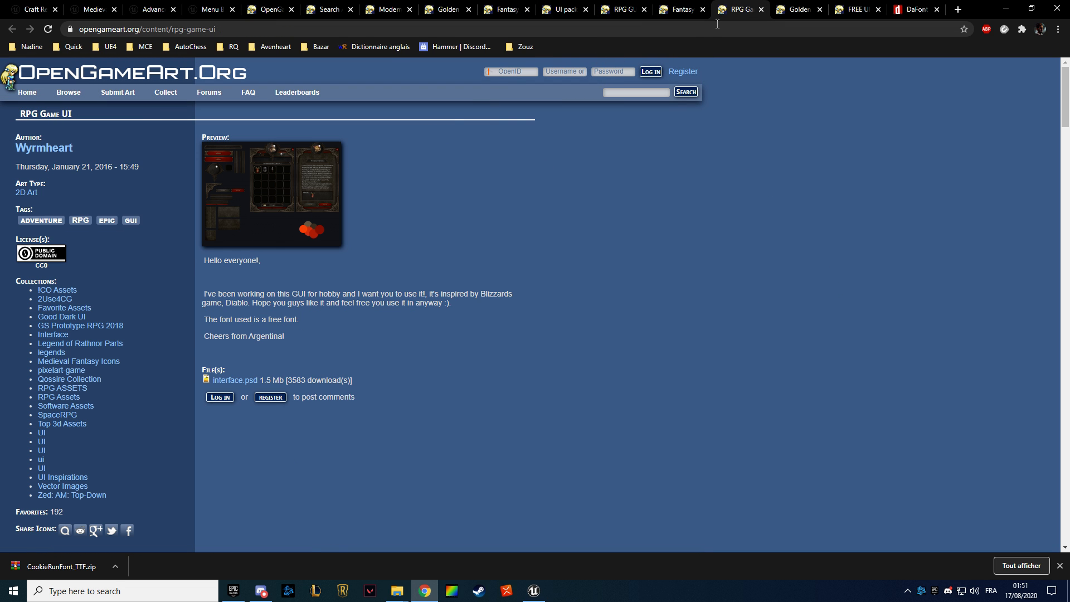
{"action": "left_click", "coordinate": [851, 4]}
Browse the Lettrines, Groovy, Largeur fixe and Cartoon font categories on DaFont and examine the Cartoon font list.
{"action": "left_click", "coordinate": [917, 4]}
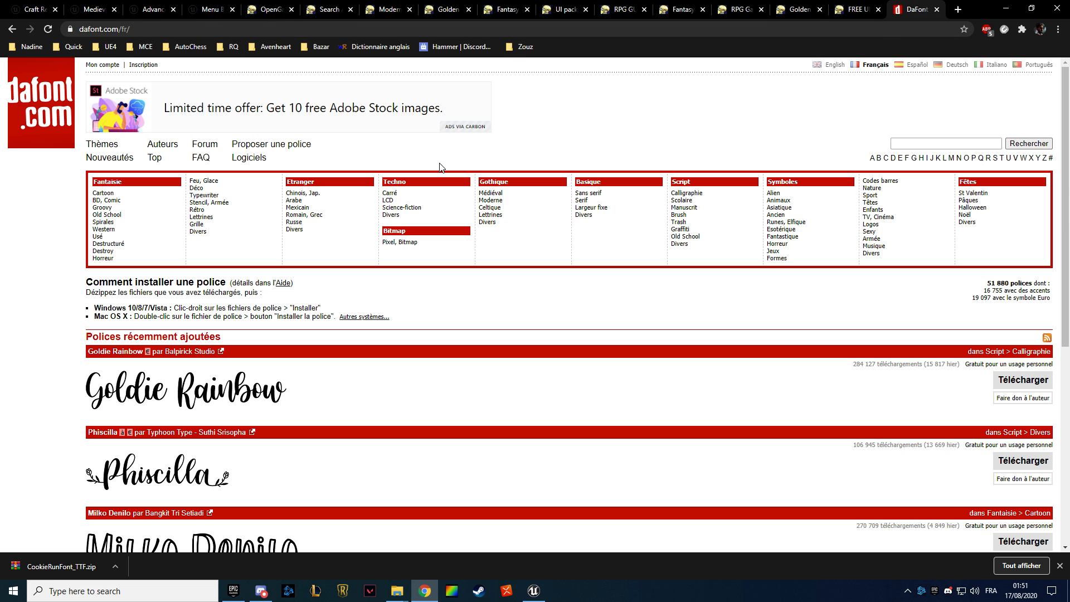
{"action": "left_click", "coordinate": [201, 217]}
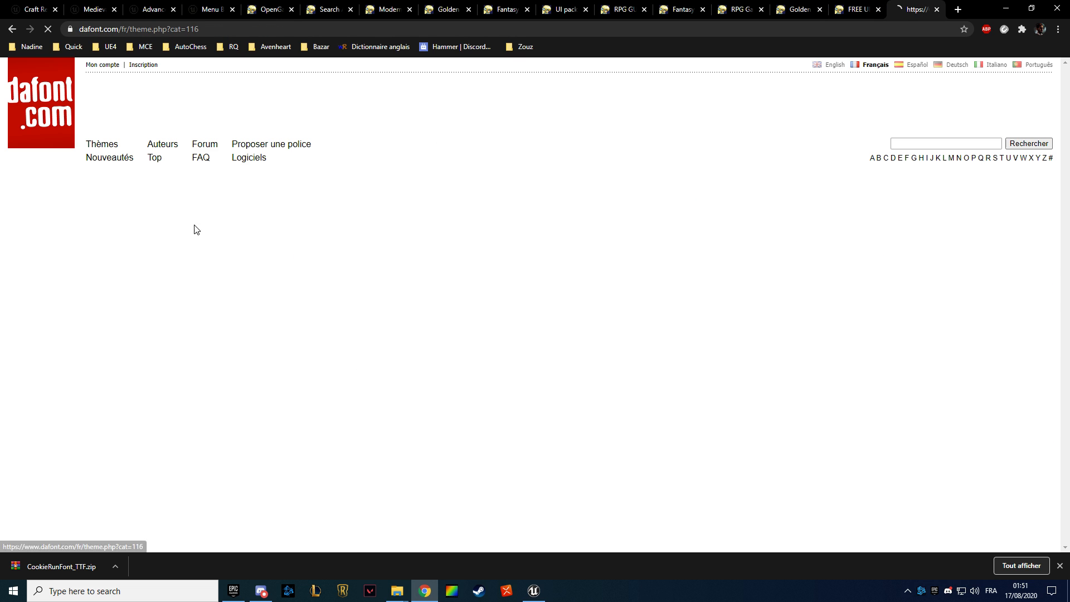
{"action": "left_click", "coordinate": [103, 208]}
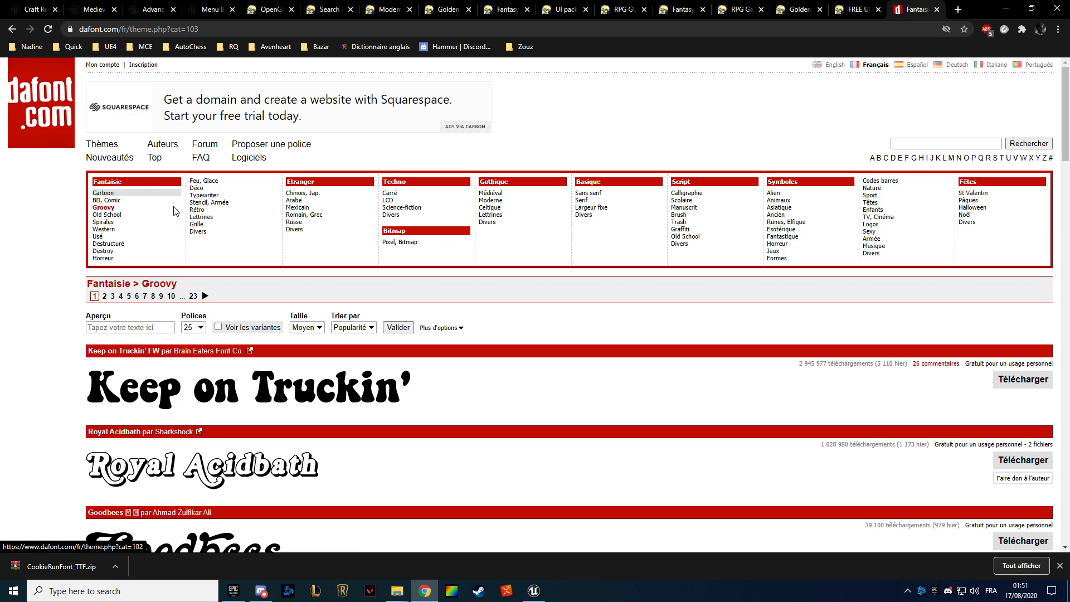
{"action": "left_click", "coordinate": [599, 219]}
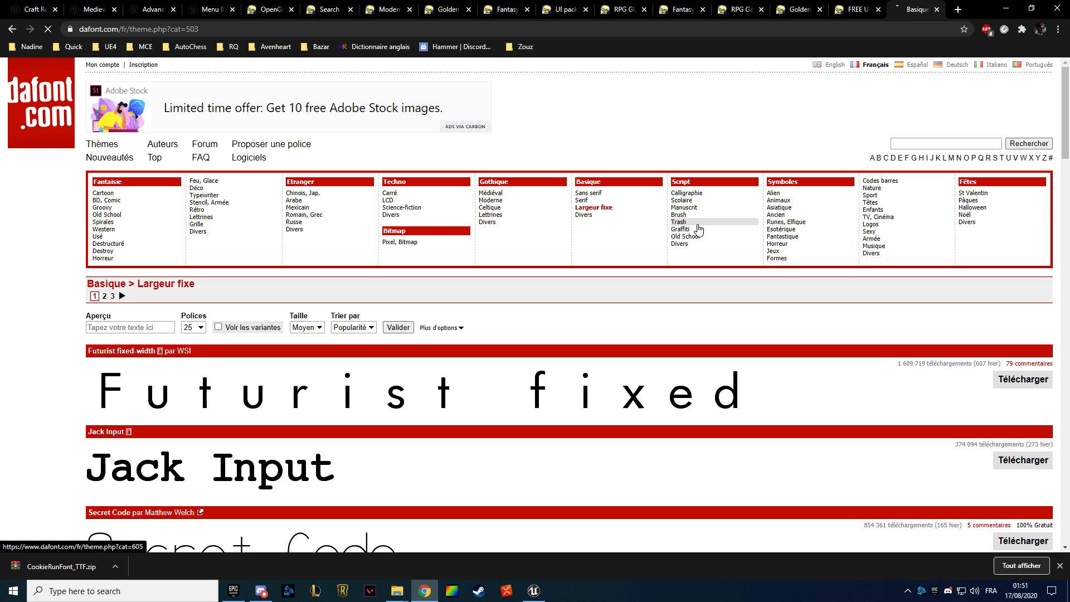
{"action": "left_click", "coordinate": [124, 206]}
{"action": "left_click", "coordinate": [105, 193]}
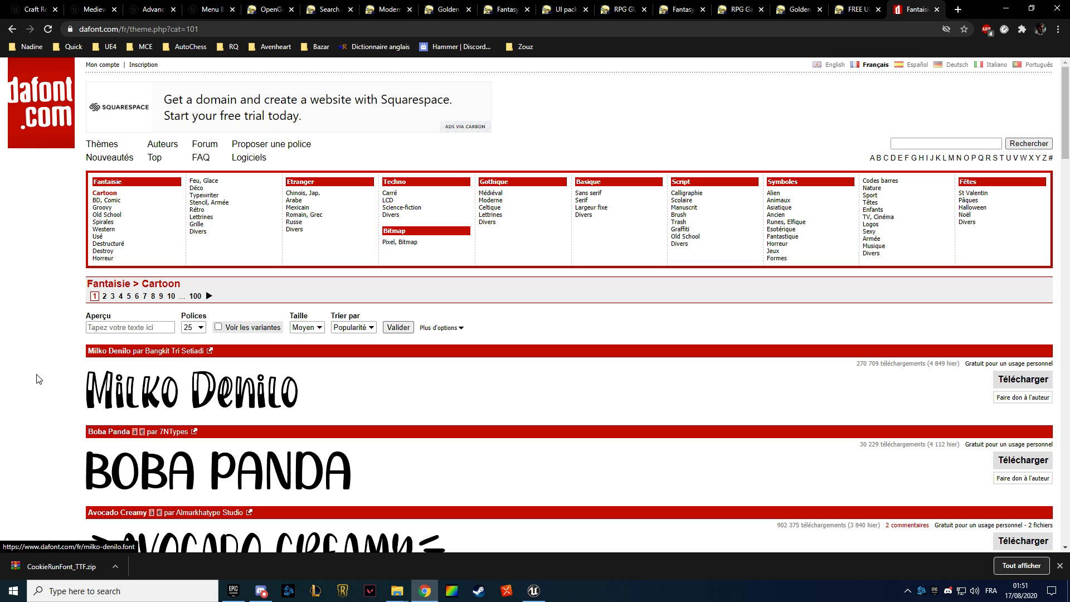
{"action": "scroll", "coordinate": [12, 394], "scroll_direction": "down", "scroll_amount": 1}
{"action": "scroll", "coordinate": [11, 394], "scroll_direction": "down", "scroll_amount": 3}
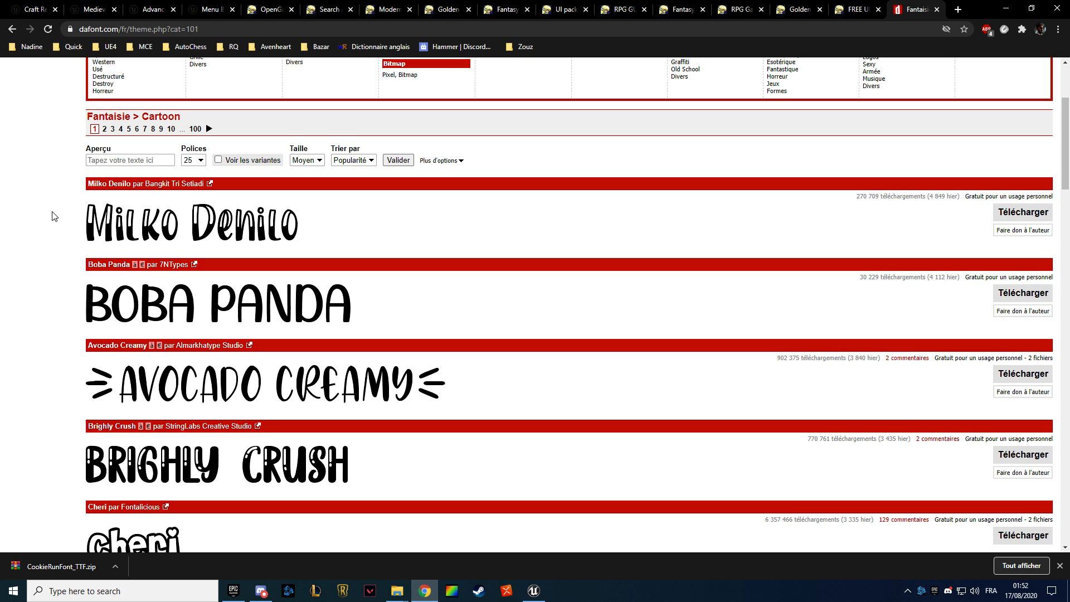
{"action": "scroll", "coordinate": [83, 250], "scroll_direction": "up", "scroll_amount": 3}
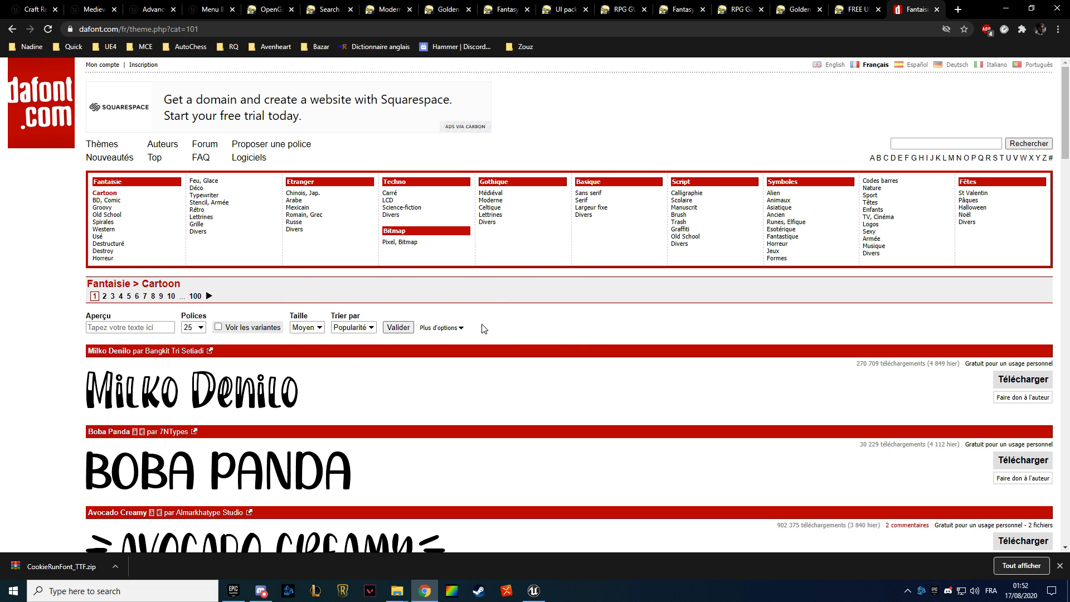
Close the DaFont page and reopen it from the recently closed pages.
{"action": "middle_click", "coordinate": [920, 13]}
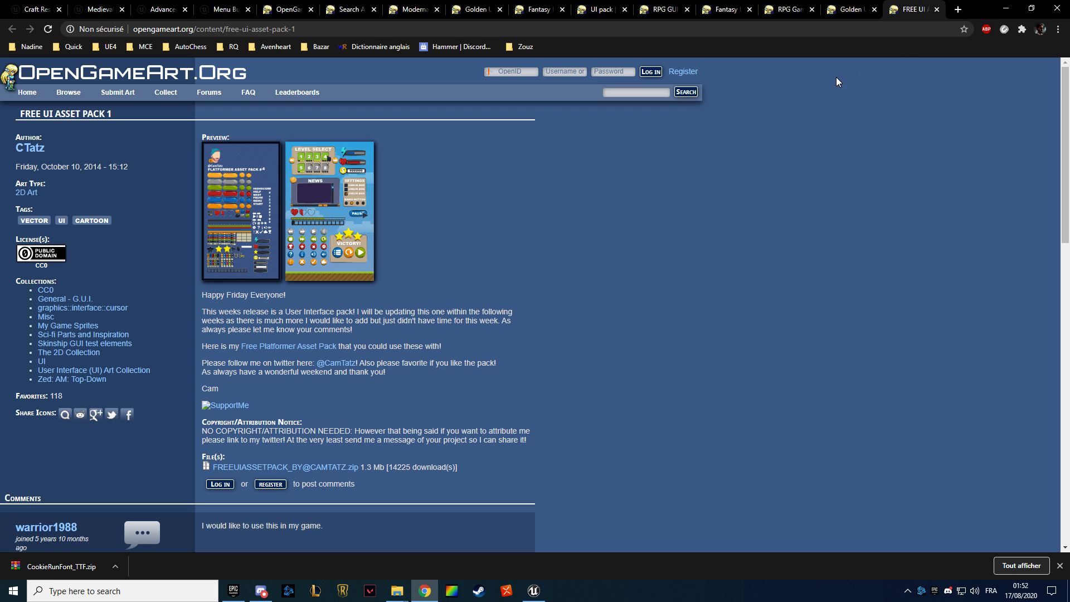
{"action": "left_click", "coordinate": [1058, 29]}
{"action": "mouse_move", "coordinate": [997, 90]}
{"action": "left_click", "coordinate": [700, 122]}
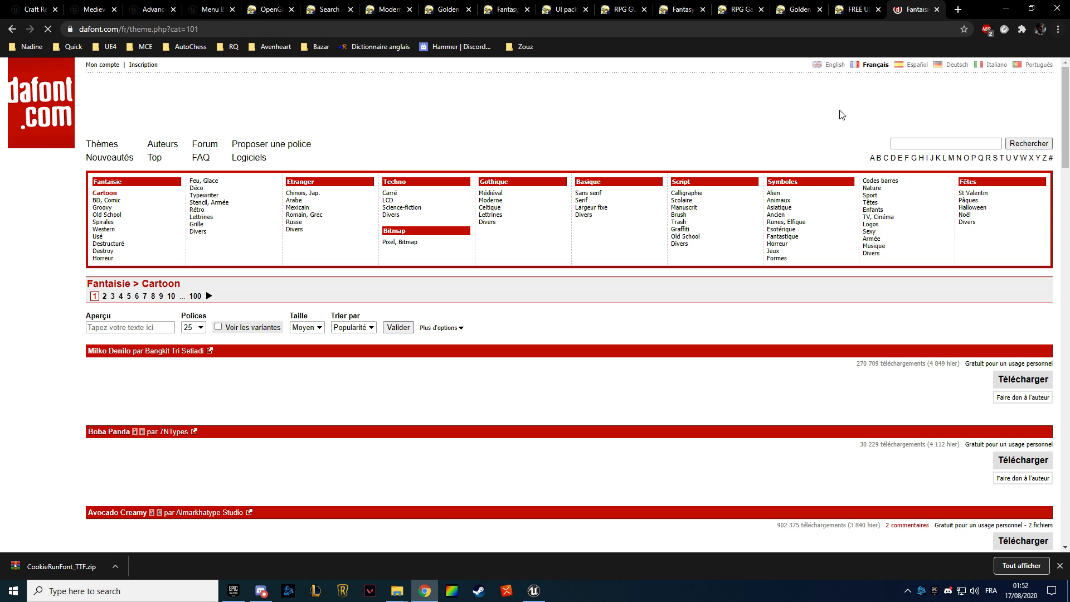
Reopen the recently closed Medieval Kingdom page and move it to the first place in the browser order.
{"action": "left_click", "coordinate": [1060, 29]}
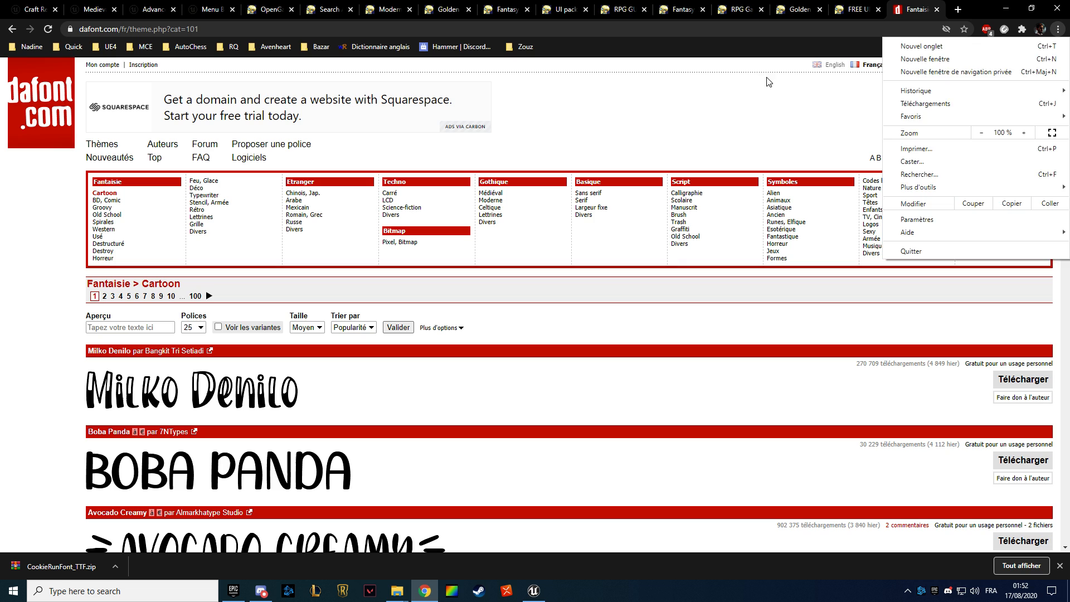
{"action": "left_click", "coordinate": [742, 85]}
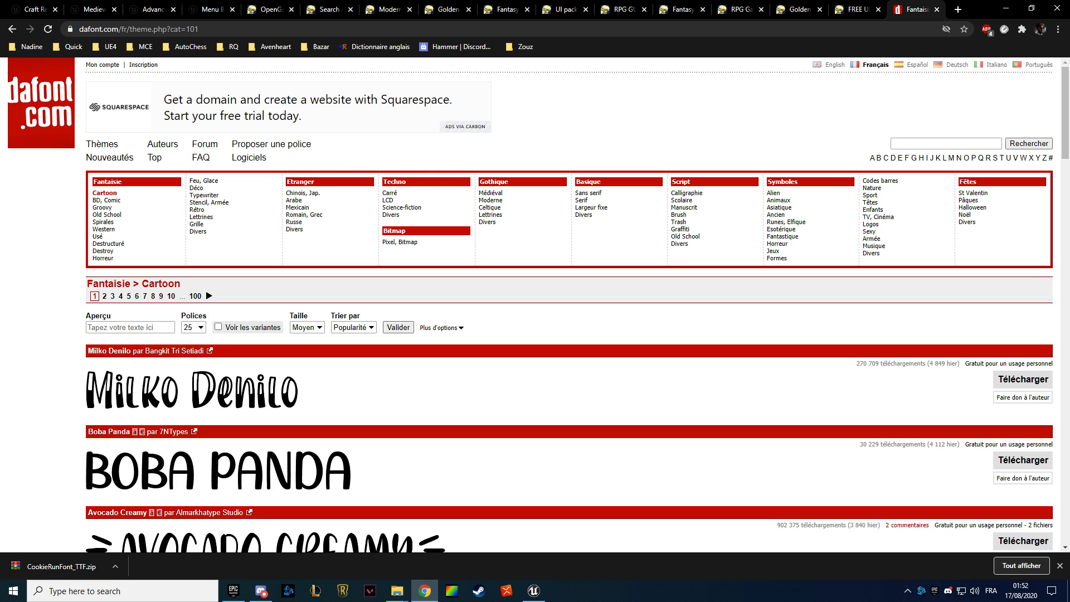
{"action": "left_click", "coordinate": [1057, 29]}
{"action": "mouse_move", "coordinate": [924, 90]}
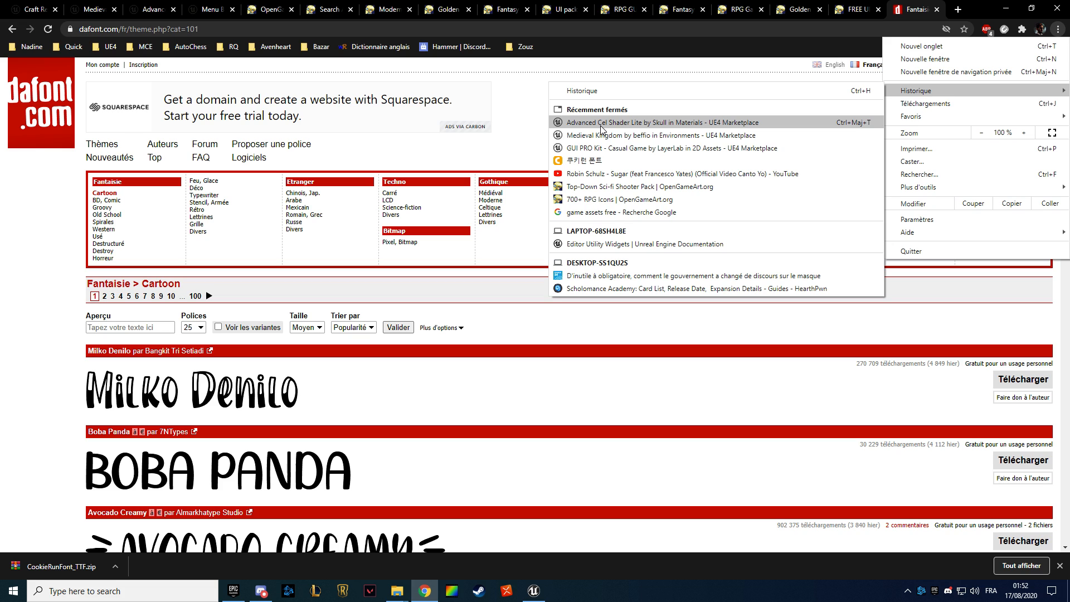
{"action": "left_click", "coordinate": [626, 136]}
{"action": "left_click_drag", "start_coordinate": [908, 10], "coordinate": [26, 4]}
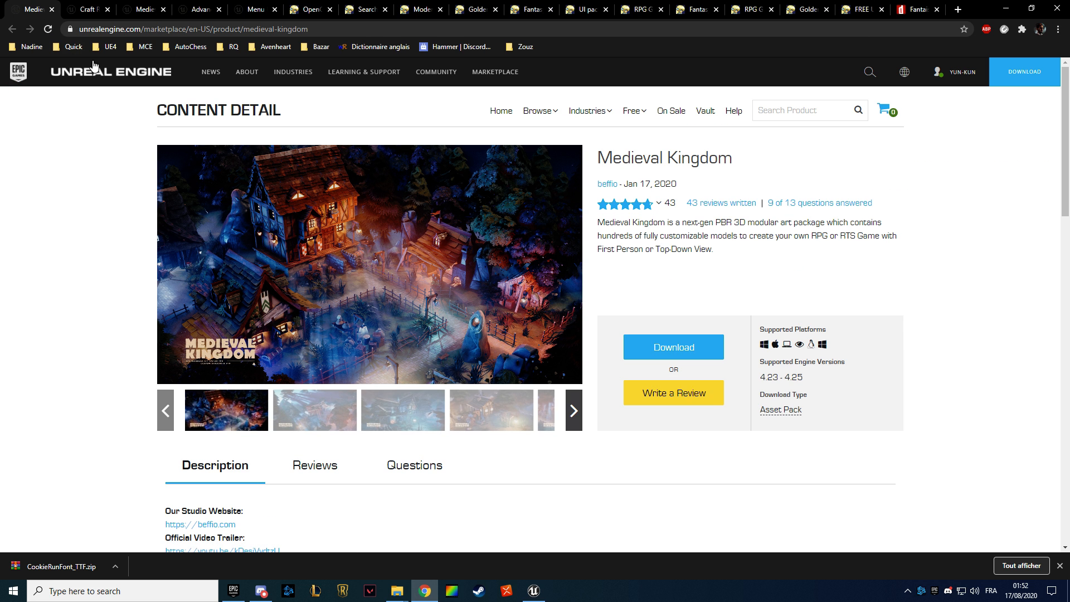
View the Craft Resources Icons preview image in full screen and return to its page.
{"action": "left_click", "coordinate": [82, 5]}
{"action": "left_click", "coordinate": [426, 251]}
{"action": "left_click", "coordinate": [425, 252]}
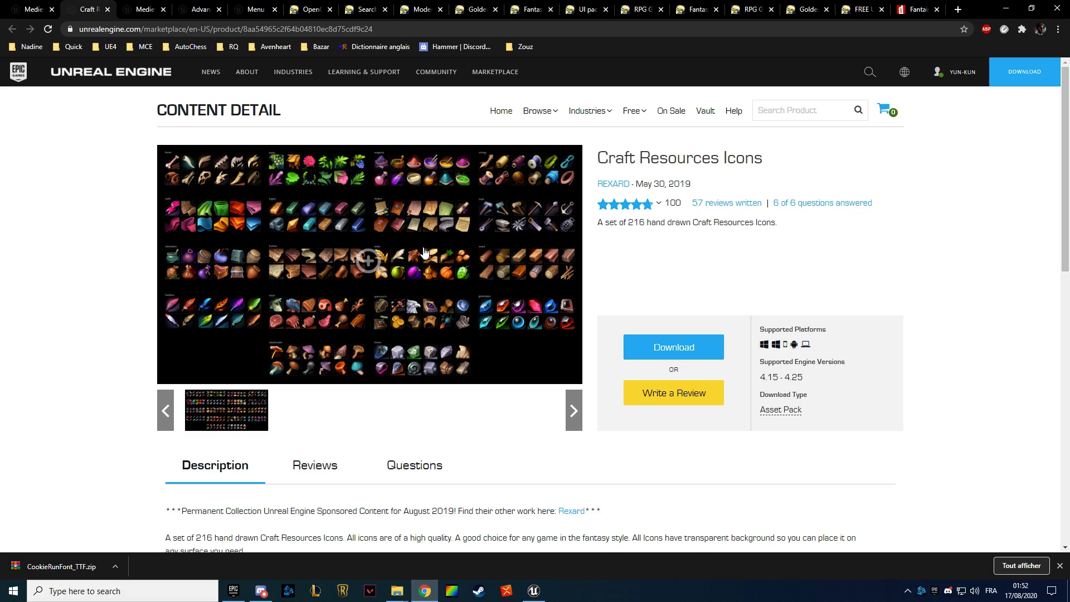
{"action": "left_click", "coordinate": [424, 253]}
{"action": "left_click", "coordinate": [192, 107]}
View the Medieval Dungeon gallery images in full screen and return to the product page.
{"action": "left_click", "coordinate": [133, 7]}
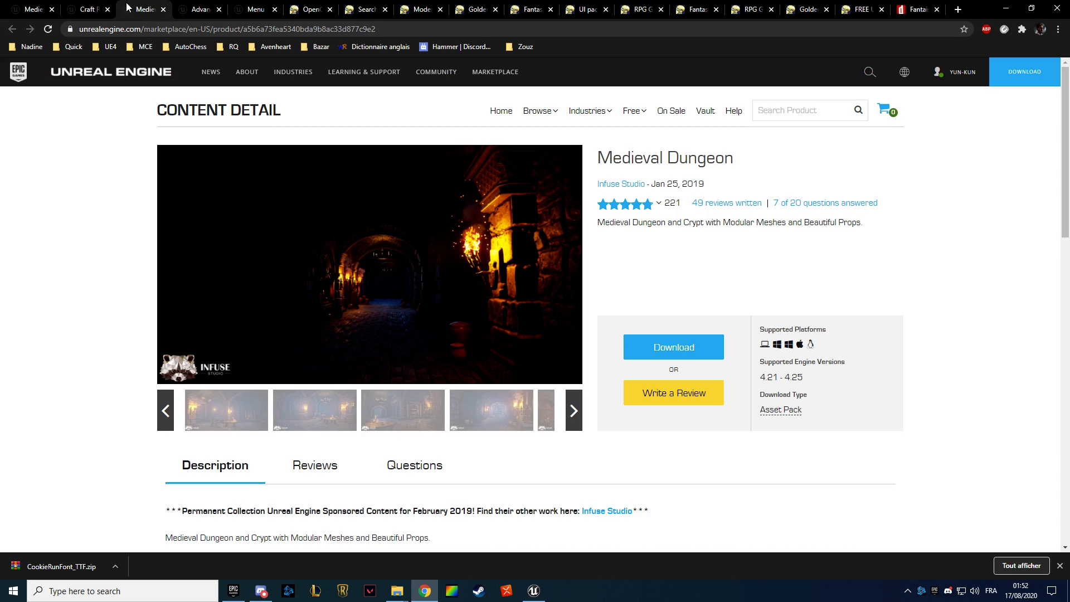
{"action": "left_click", "coordinate": [351, 253]}
{"action": "left_click", "coordinate": [1048, 300]}
{"action": "left_click", "coordinate": [451, 295]}
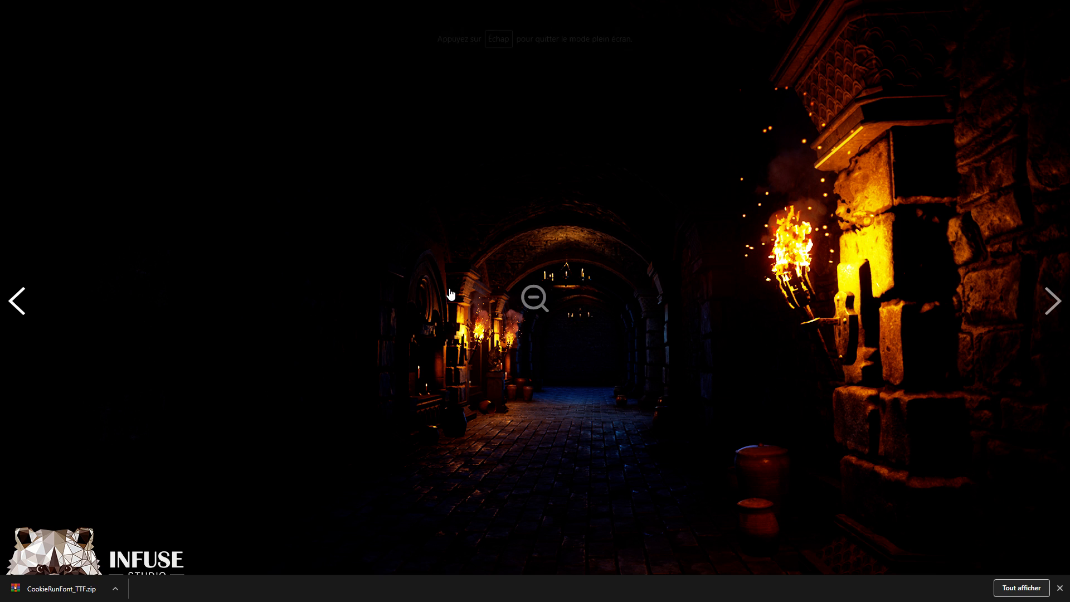
{"action": "left_click", "coordinate": [154, 288]}
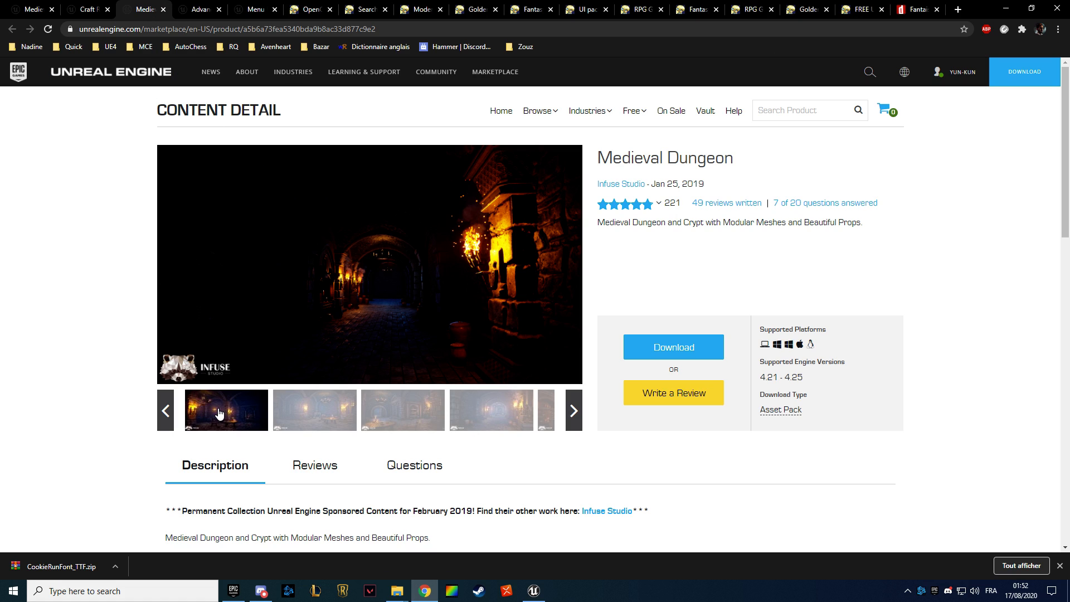
View several Advanced Village Pack gallery images in full screen, then leave the full-screen view.
{"action": "left_click", "coordinate": [202, 7]}
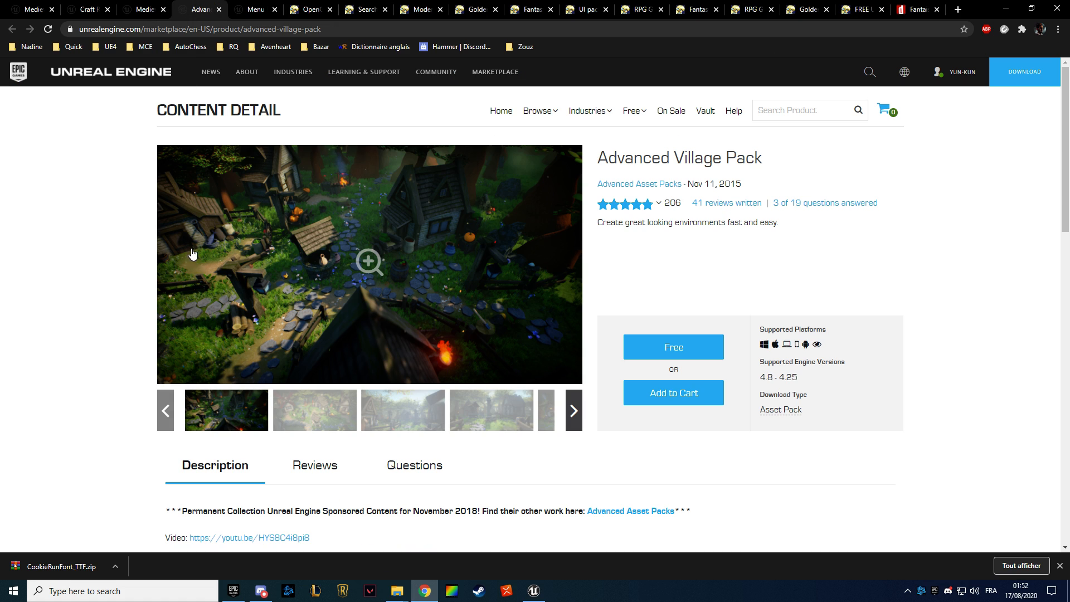
{"action": "left_click", "coordinate": [353, 282]}
{"action": "left_click", "coordinate": [1050, 300]}
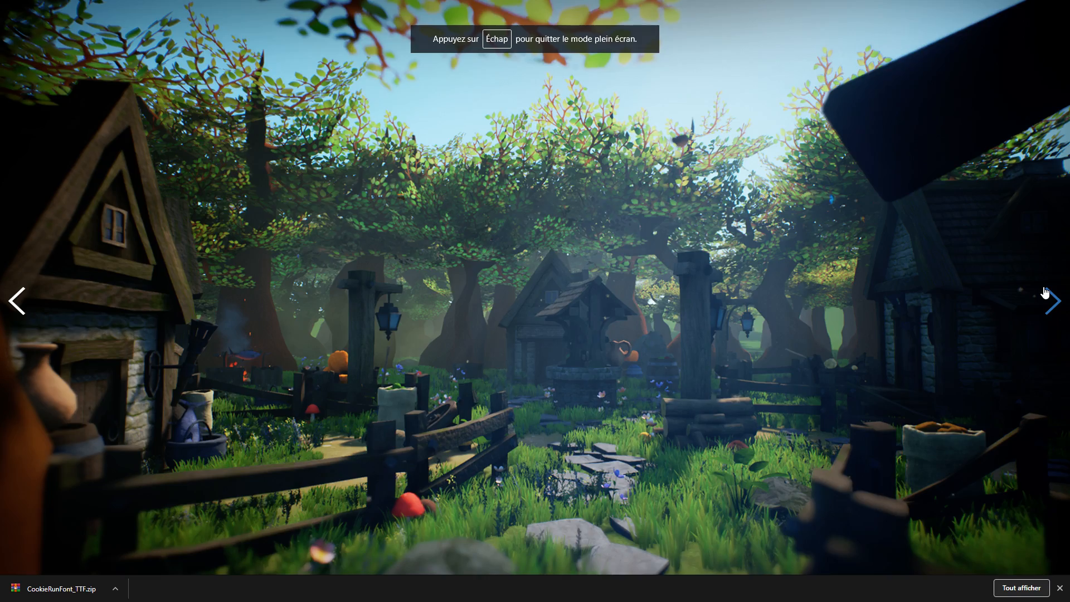
{"action": "left_click", "coordinate": [1047, 299]}
{"action": "left_click", "coordinate": [535, 292]}
View the Menu Builder Carousel gallery images, including the advanced settings menu, in full screen.
{"action": "left_click", "coordinate": [257, 7]}
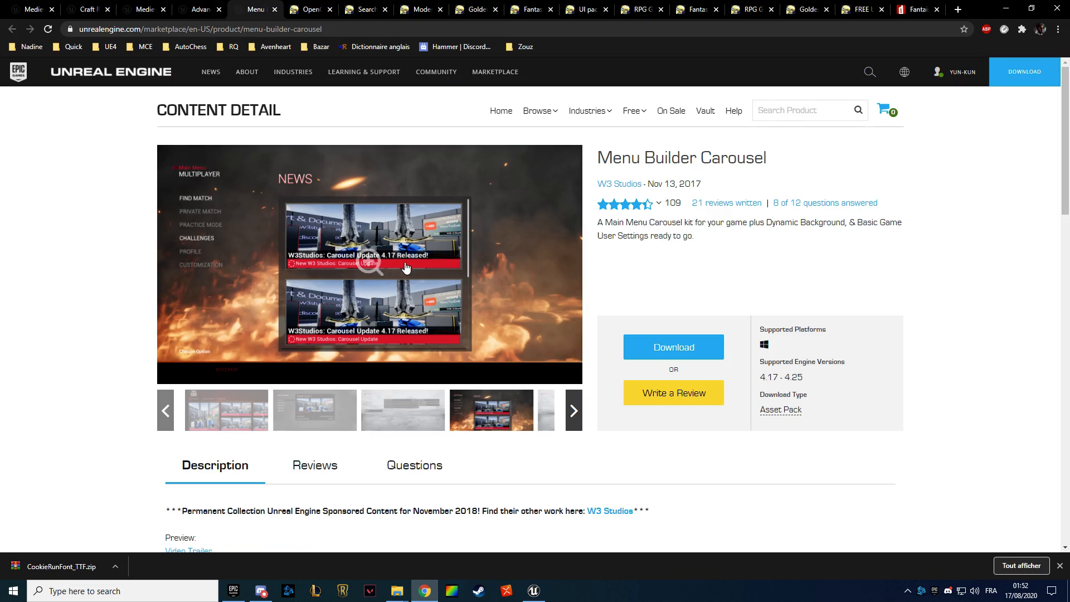
{"action": "left_click", "coordinate": [405, 264]}
{"action": "left_click", "coordinate": [1052, 300]}
{"action": "left_click", "coordinate": [1051, 300]}
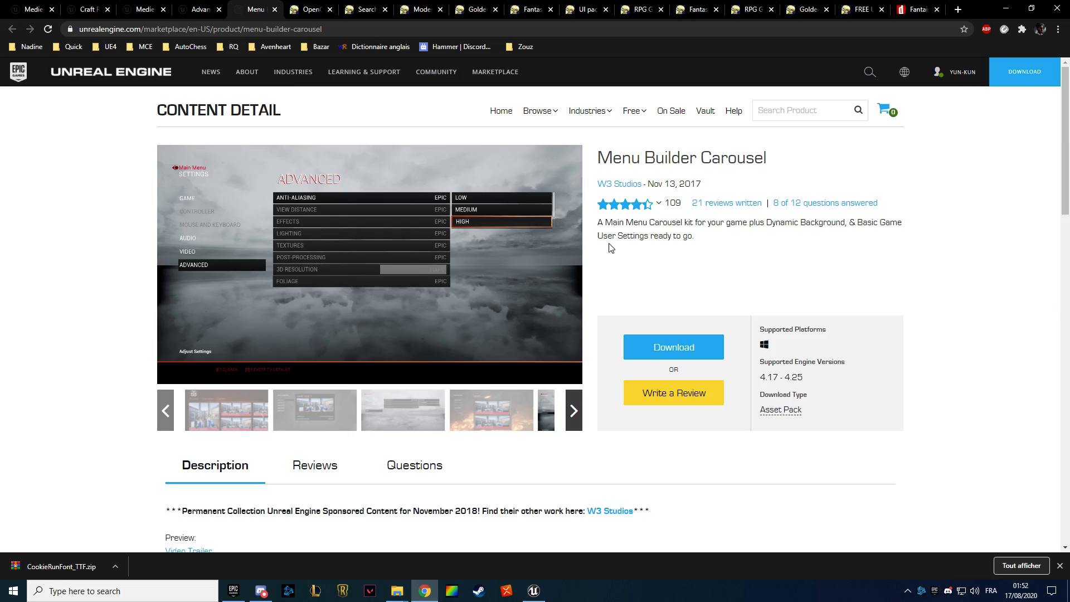
View several Medieval Kingdom gallery images in full screen, then return to the product page.
{"action": "left_click", "coordinate": [306, 9]}
{"action": "left_click", "coordinate": [33, 5]}
{"action": "left_click", "coordinate": [94, 8]}
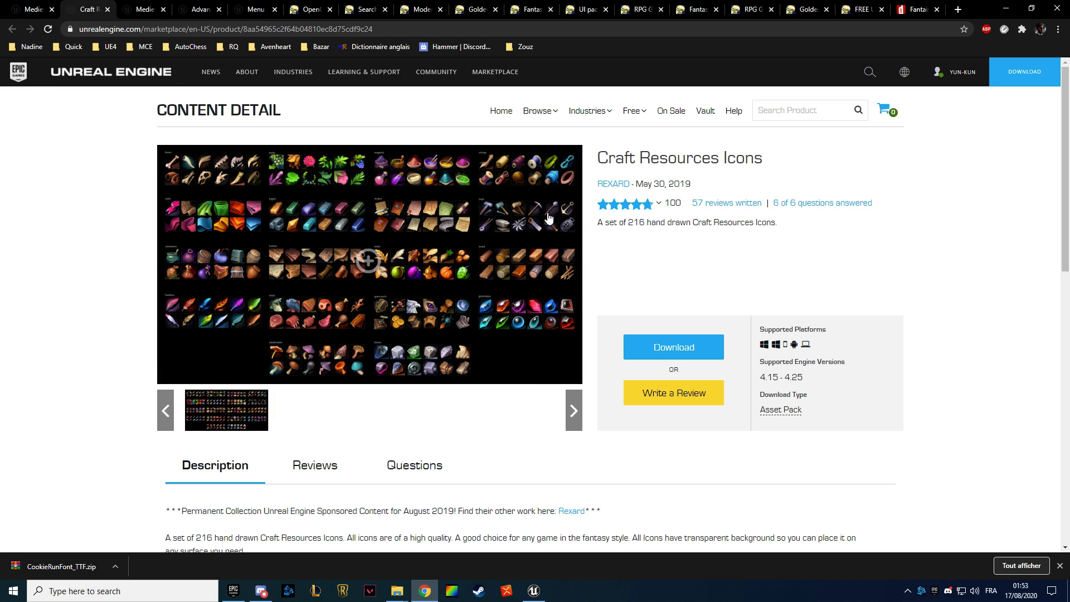
{"action": "left_click", "coordinate": [34, 9]}
{"action": "left_click", "coordinate": [246, 184]}
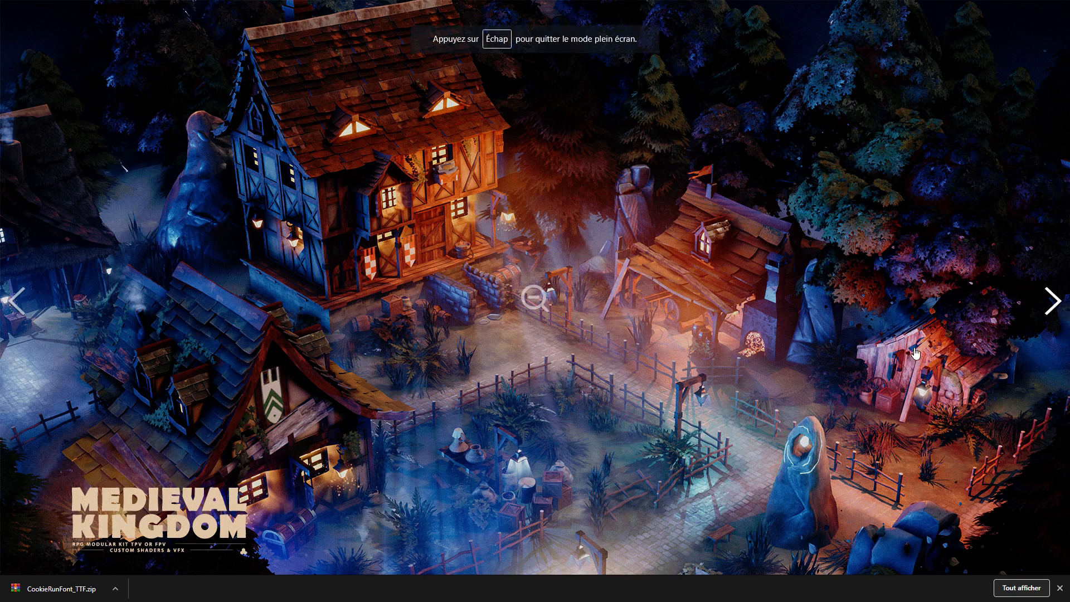
{"action": "left_click", "coordinate": [1054, 303]}
{"action": "left_click", "coordinate": [1062, 310]}
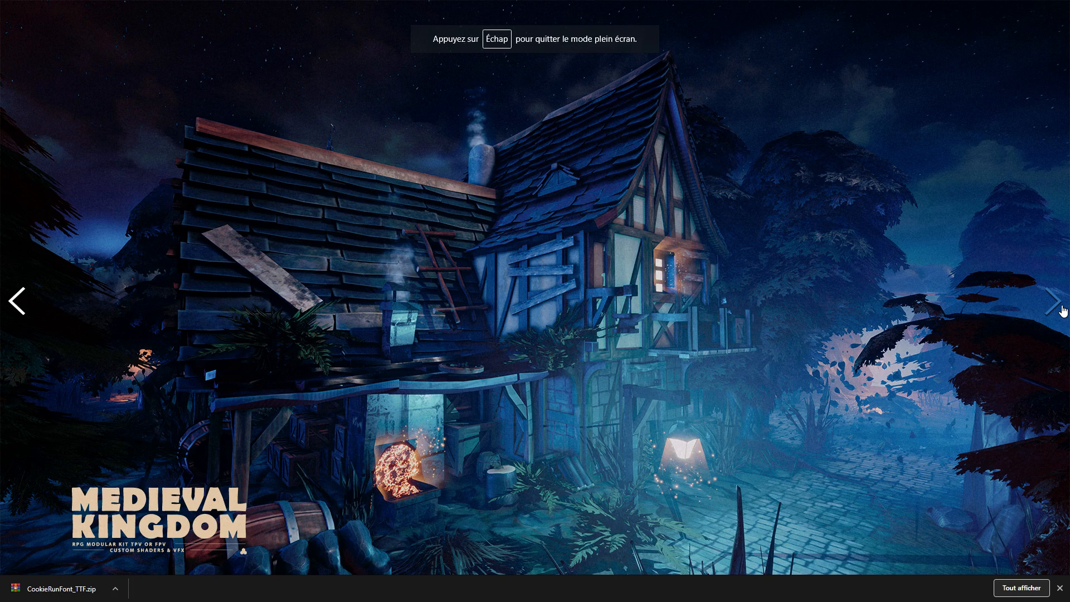
{"action": "left_click", "coordinate": [1062, 310]}
{"action": "left_click", "coordinate": [1062, 310]}
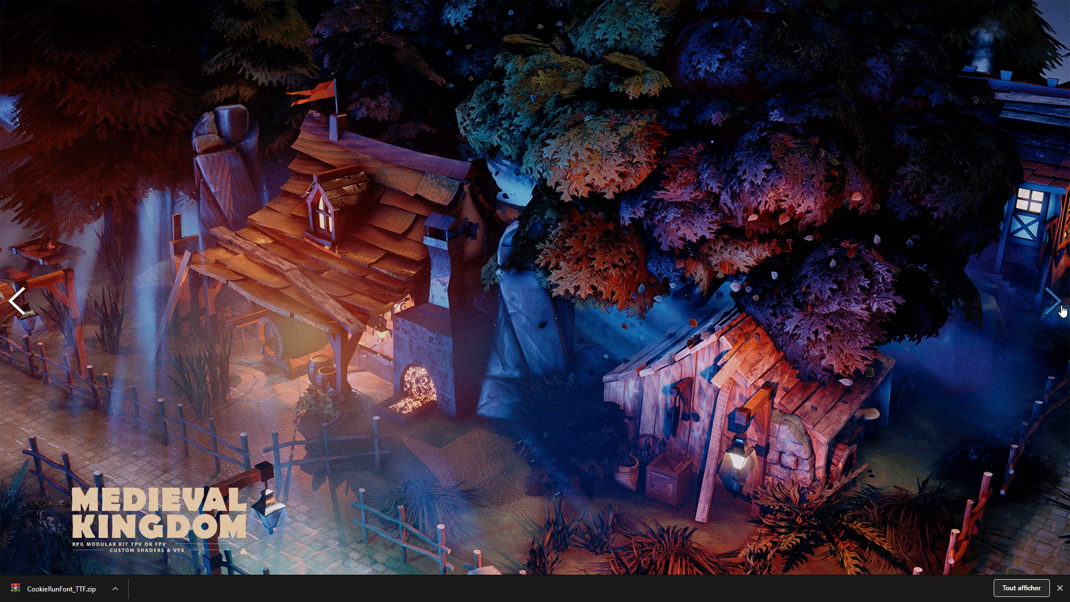
{"action": "left_click", "coordinate": [1062, 309]}
{"action": "key", "text": "Escape"}
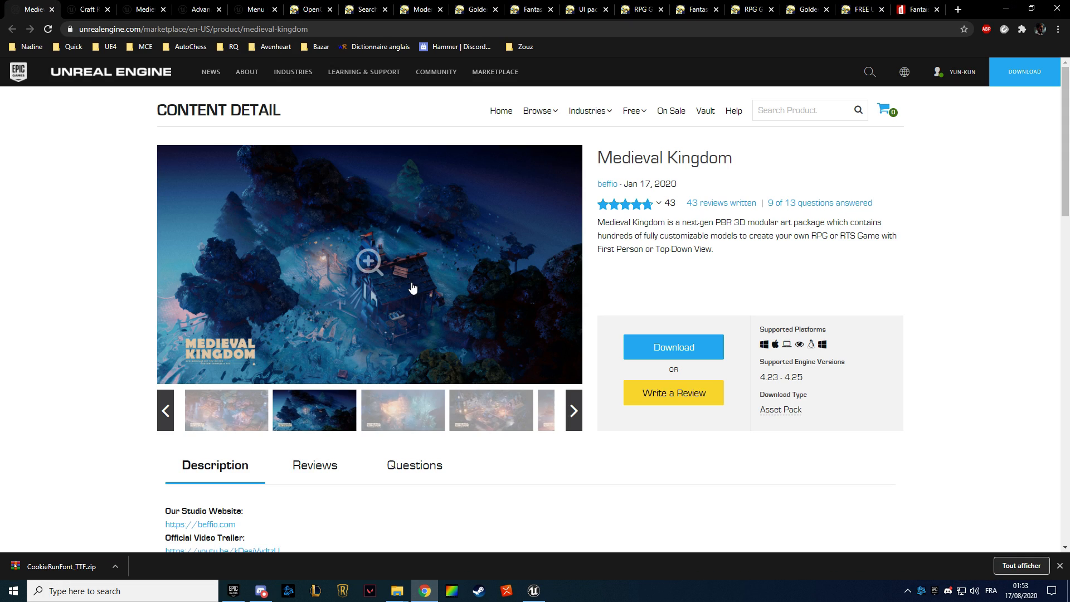
Switch to Unreal Editor and examine all static meshes in the beffio folder using the Static Mesh filter, then clear the filter.
{"action": "left_click", "coordinate": [1009, 8]}
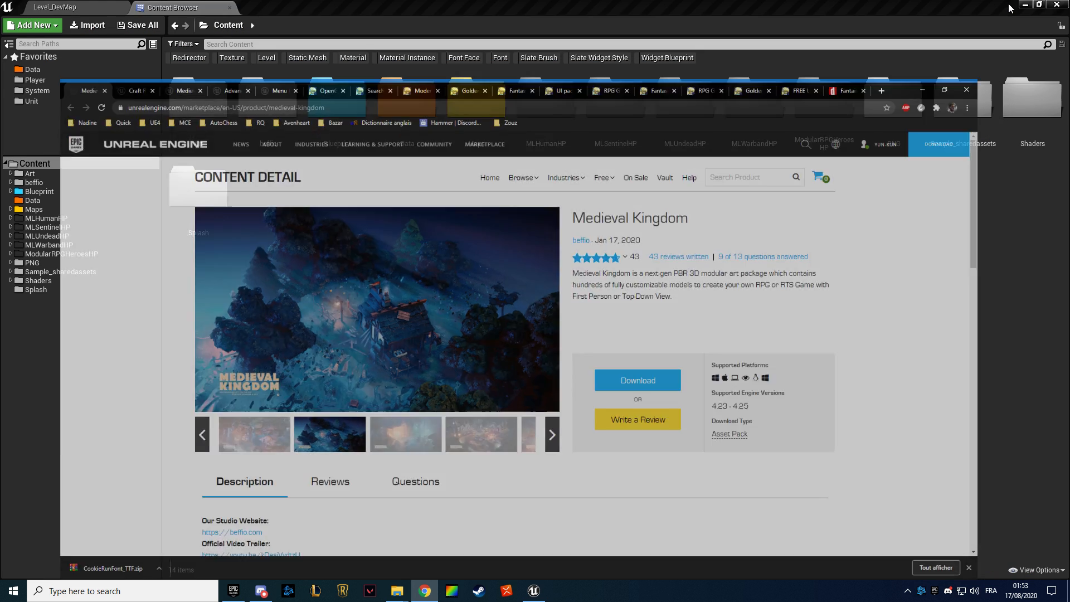
{"action": "left_click", "coordinate": [39, 183]}
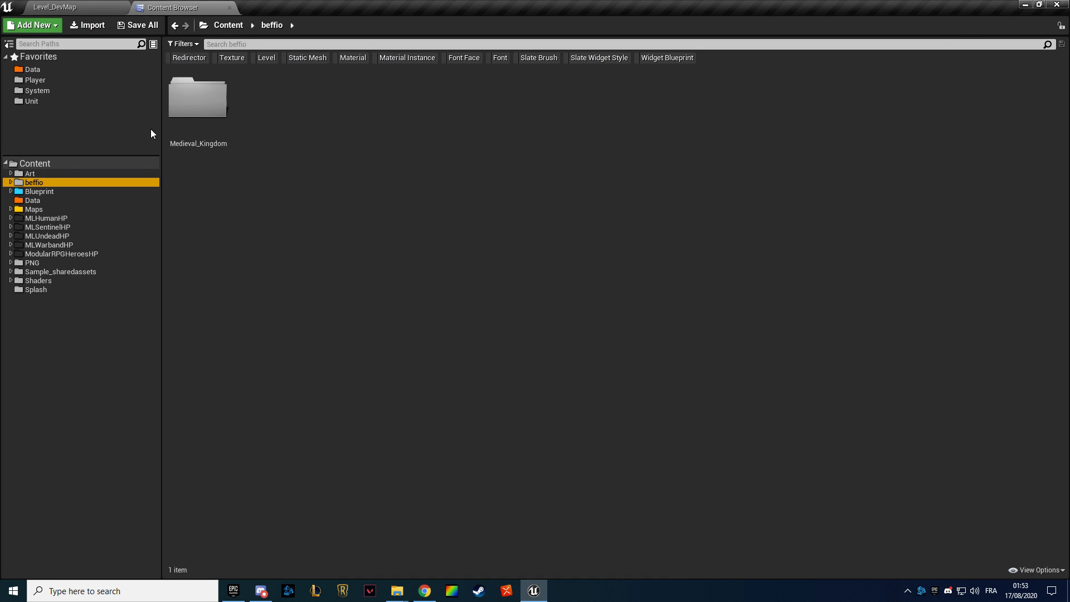
{"action": "left_click", "coordinate": [297, 59]}
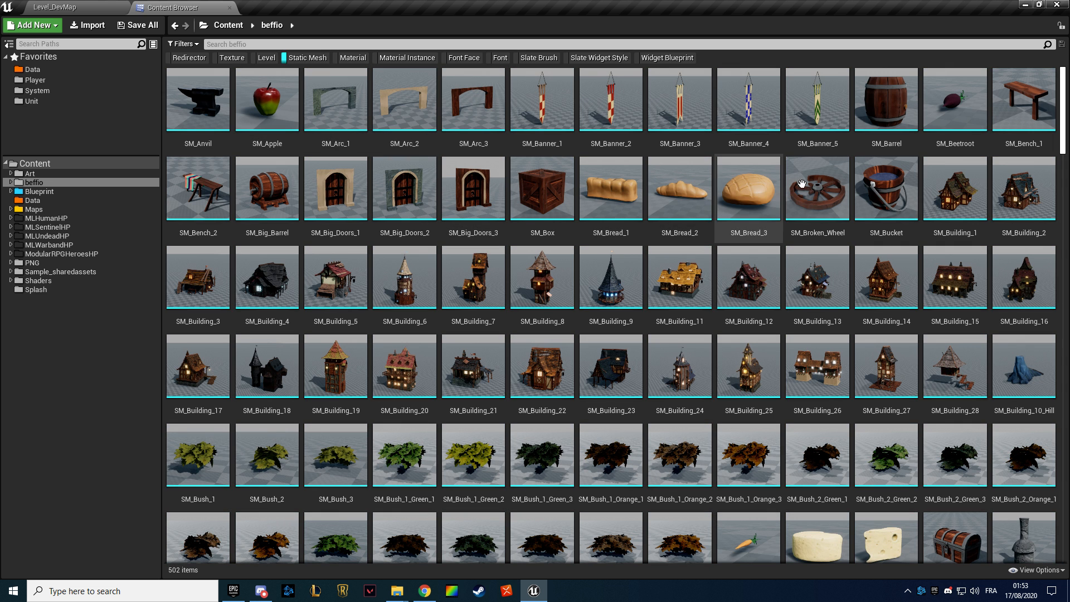
{"action": "left_click_drag", "start_coordinate": [1063, 110], "coordinate": [1028, 505]}
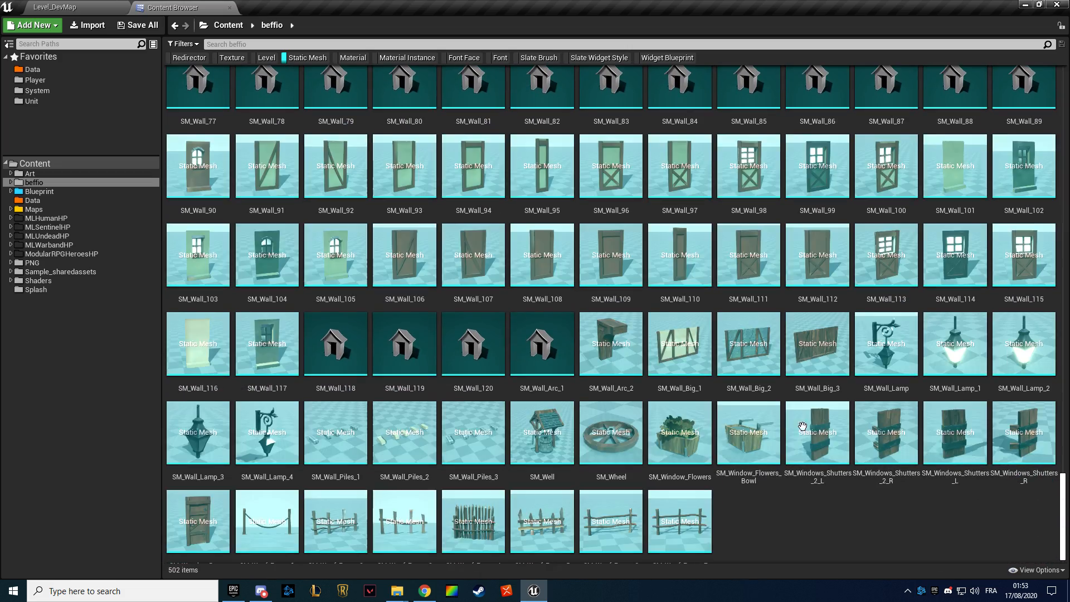
{"action": "scroll", "coordinate": [802, 306], "scroll_direction": "up", "scroll_amount": 20}
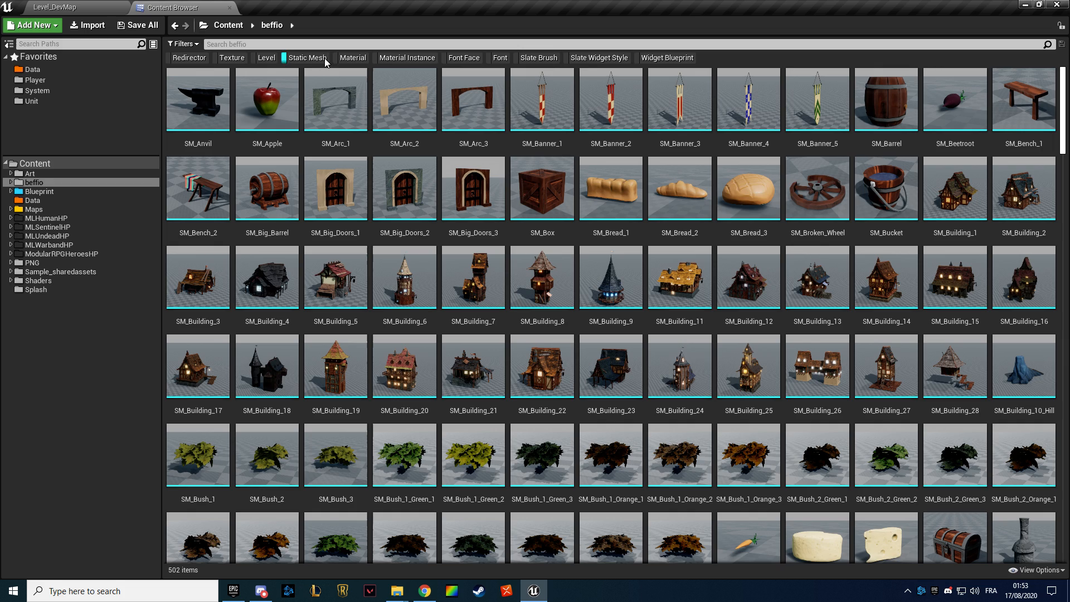
{"action": "left_click", "coordinate": [323, 58]}
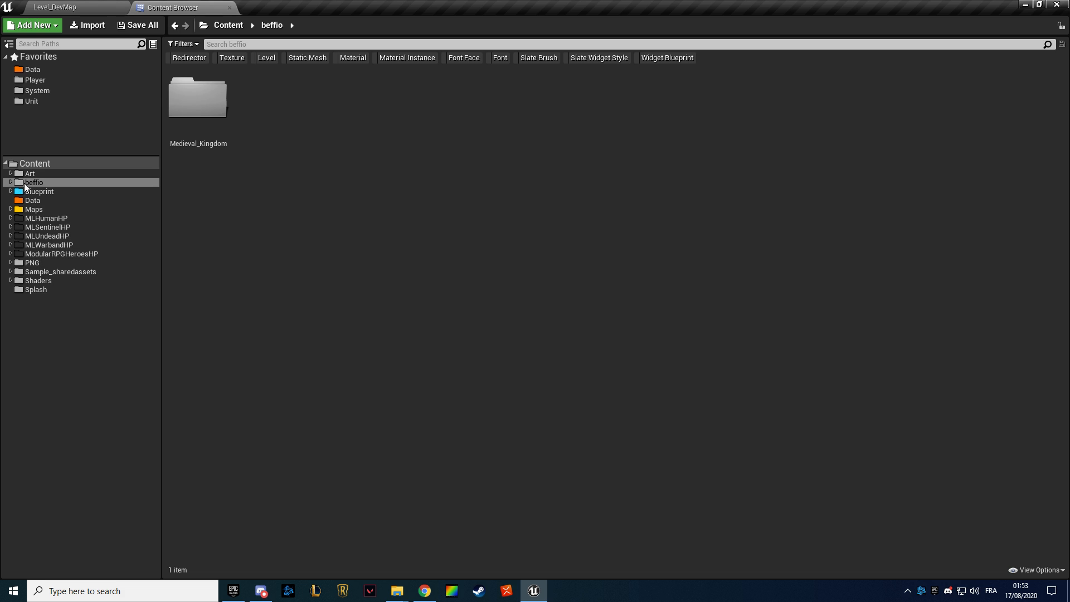
List every level under the Content folder with the Level filter and select them all.
{"action": "left_click", "coordinate": [42, 163]}
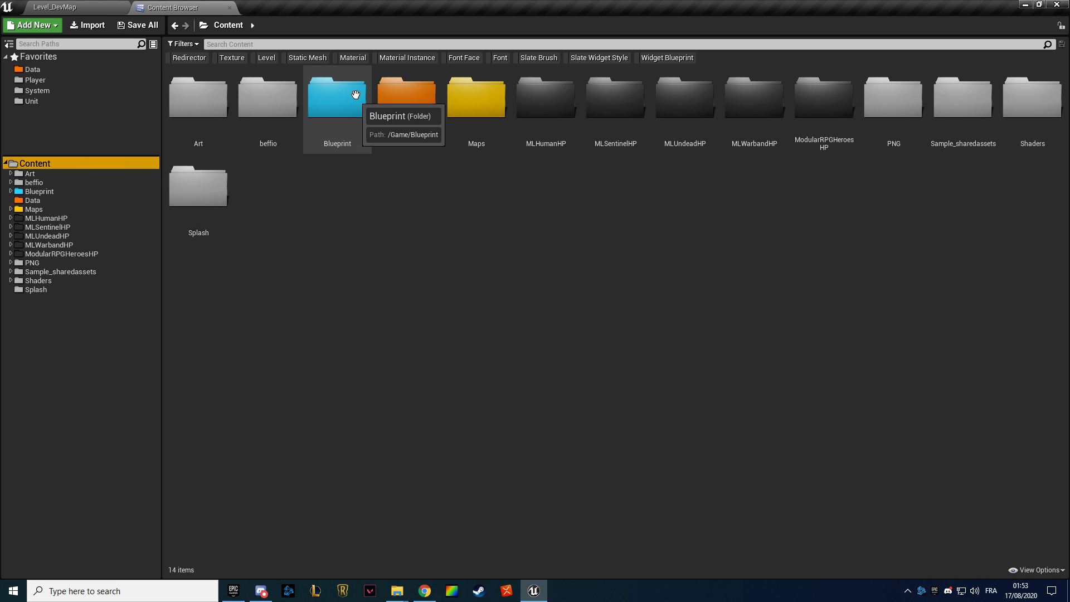
{"action": "left_click", "coordinate": [267, 58]}
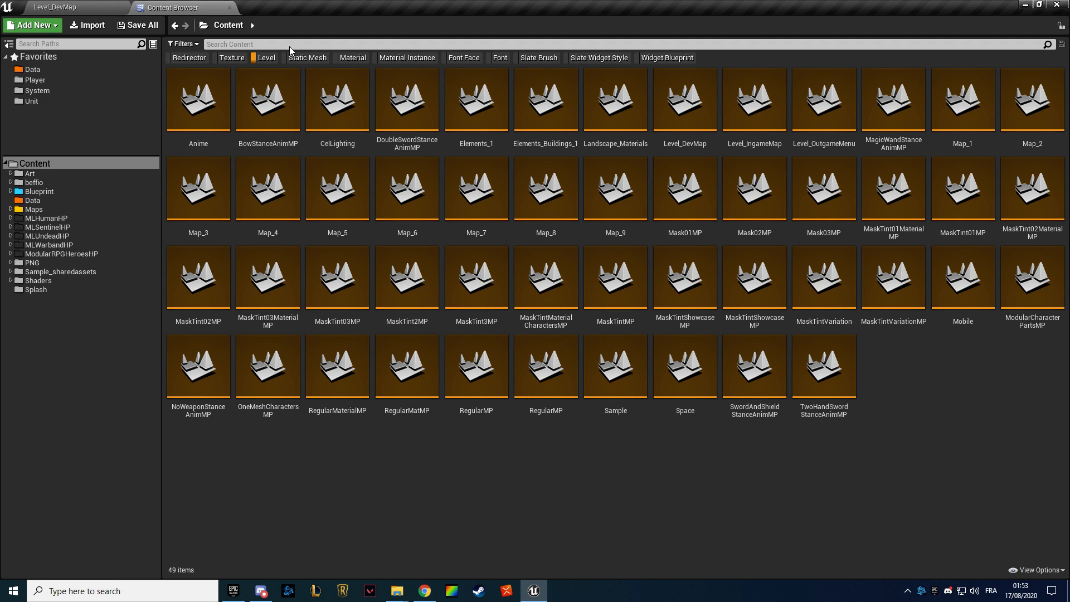
{"action": "left_click", "coordinate": [251, 96]}
{"action": "key", "text": "ctrl+a"}
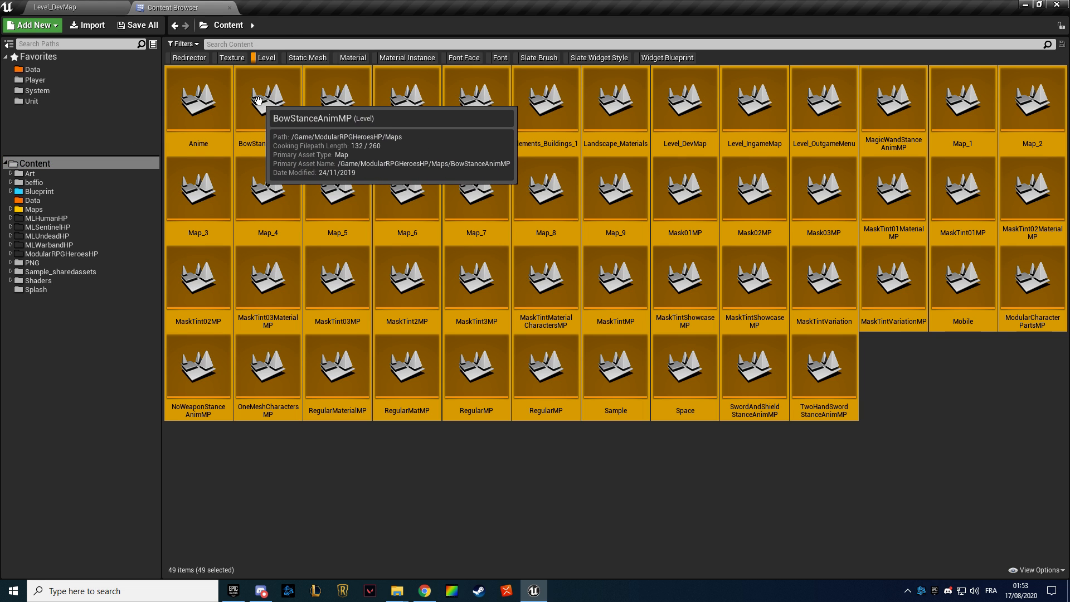
{"action": "key", "text": "Delete"}
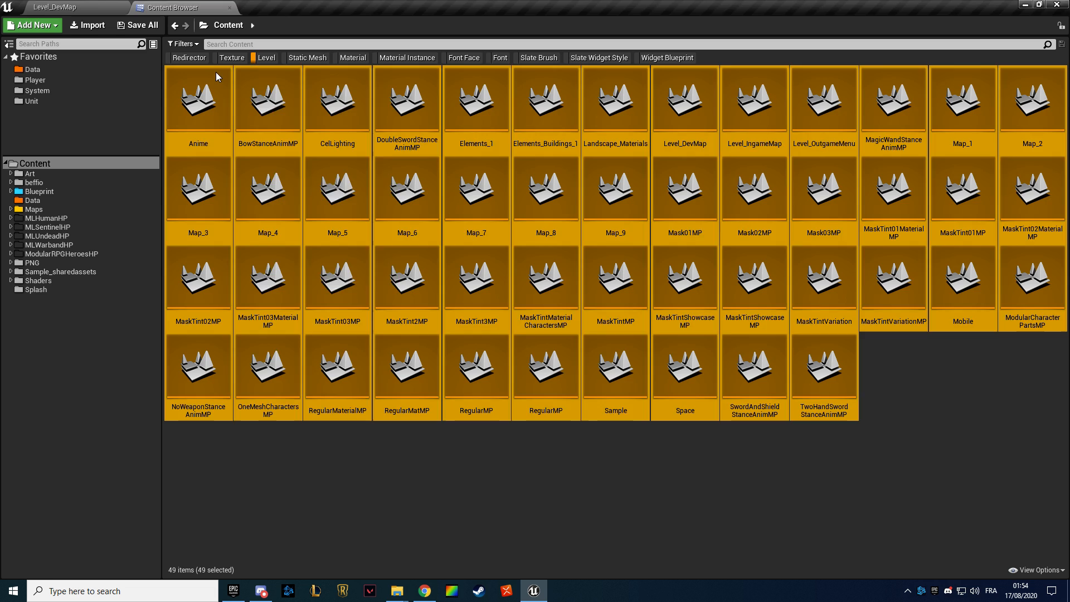
{"action": "right_click", "coordinate": [256, 105]}
{"action": "left_click", "coordinate": [266, 445]}
List and select all textures in the PNG folder with the Texture filter, then clear the filter to show its subfolders.
{"action": "left_click", "coordinate": [53, 263]}
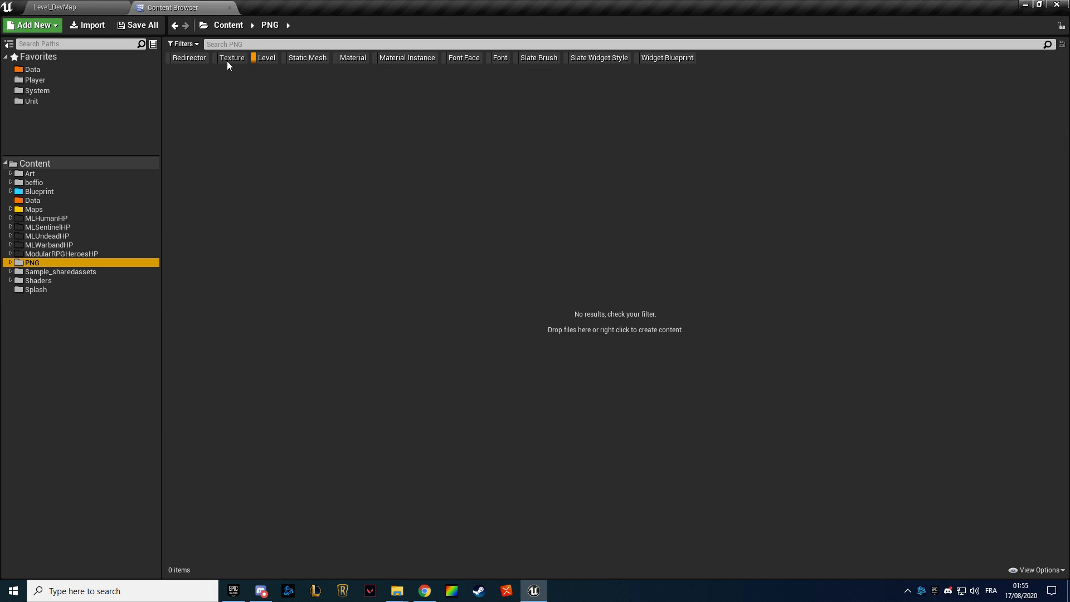
{"action": "left_click", "coordinate": [217, 58]}
{"action": "left_click", "coordinate": [249, 365]}
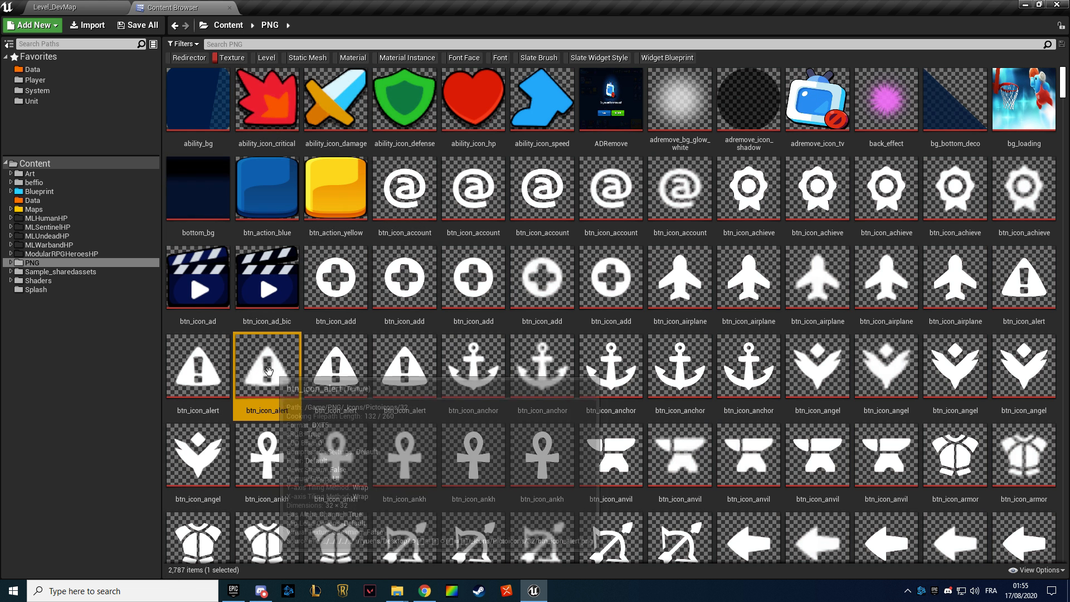
{"action": "key", "text": "ctrl+a"}
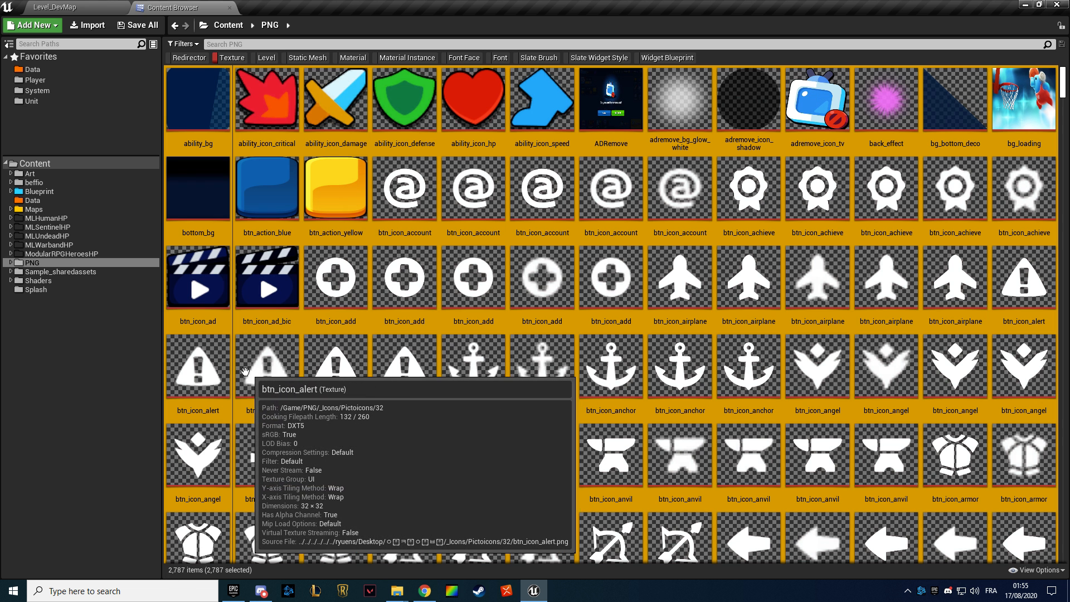
{"action": "left_click", "coordinate": [226, 58]}
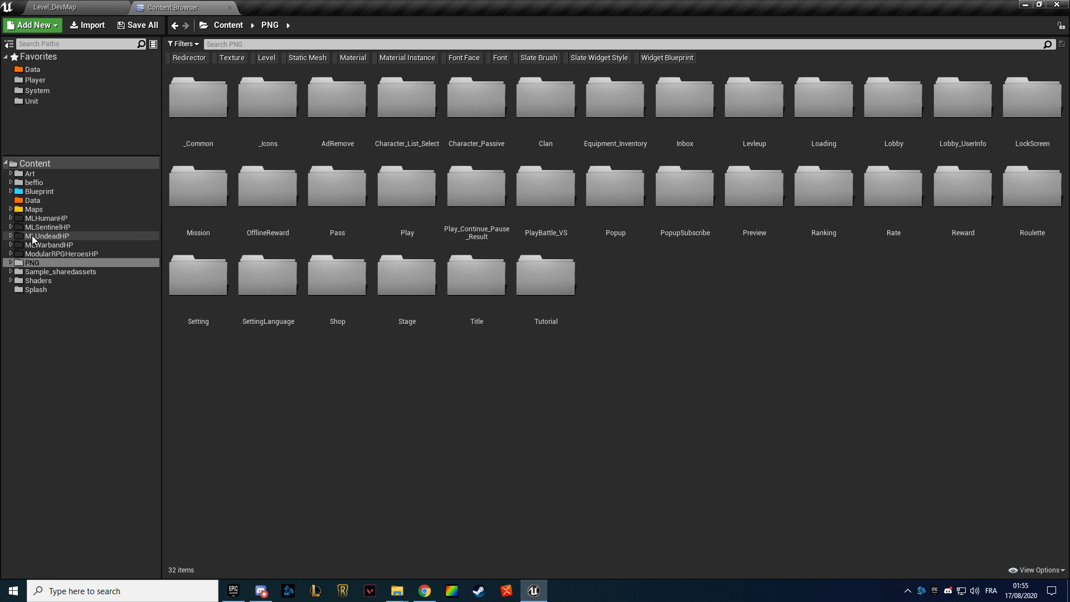
Look through the Maps folder and the Medieval_Kingdom folder inside beffio.
{"action": "left_click", "coordinate": [42, 218]}
{"action": "left_click", "coordinate": [33, 208]}
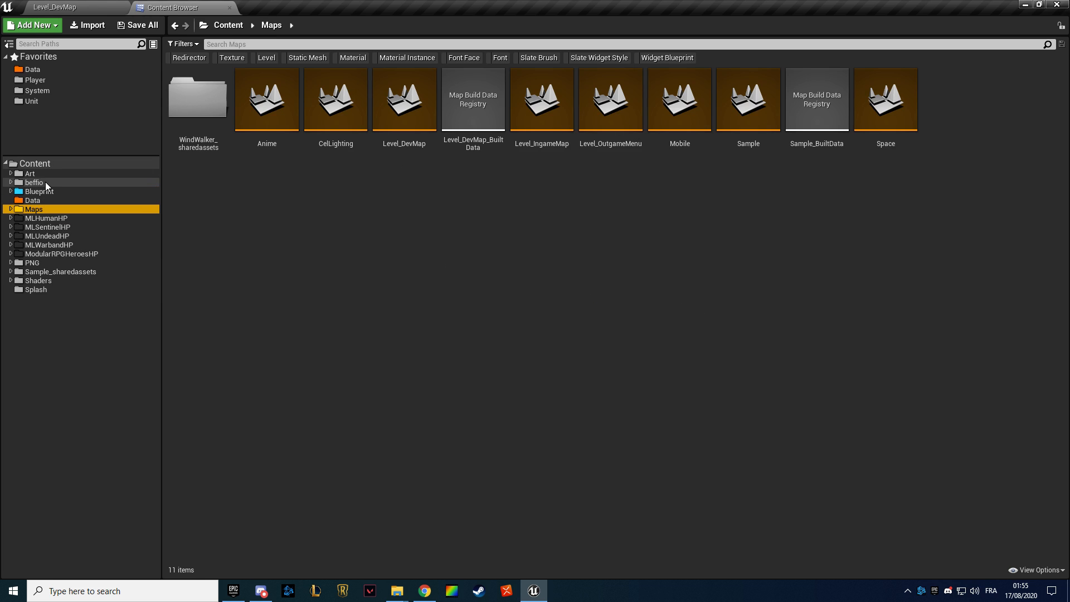
{"action": "left_click", "coordinate": [45, 181]}
{"action": "double_click", "coordinate": [197, 106]}
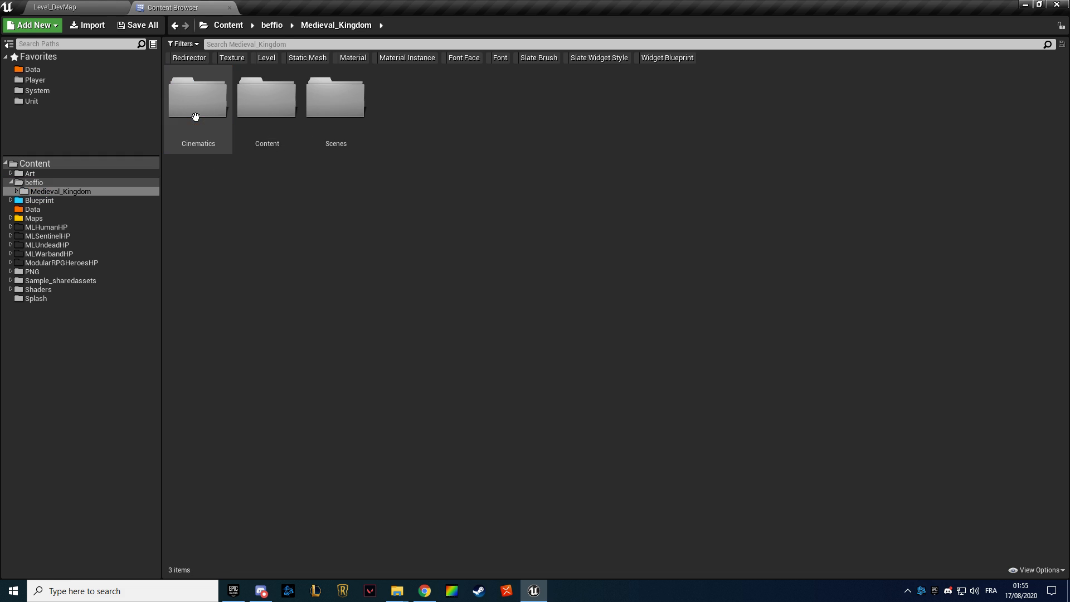
{"action": "left_click", "coordinate": [51, 182]}
{"action": "left_click", "coordinate": [56, 191]}
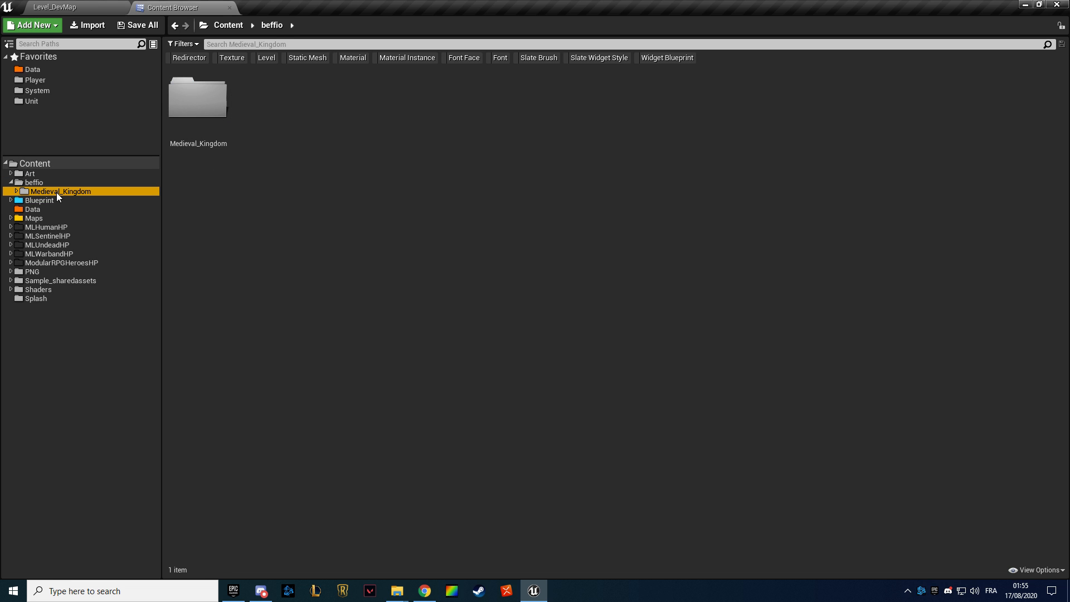
Examine the contents of the Sample_sharedassets and Shaders folders.
{"action": "left_click", "coordinate": [66, 281]}
{"action": "left_click", "coordinate": [49, 289]}
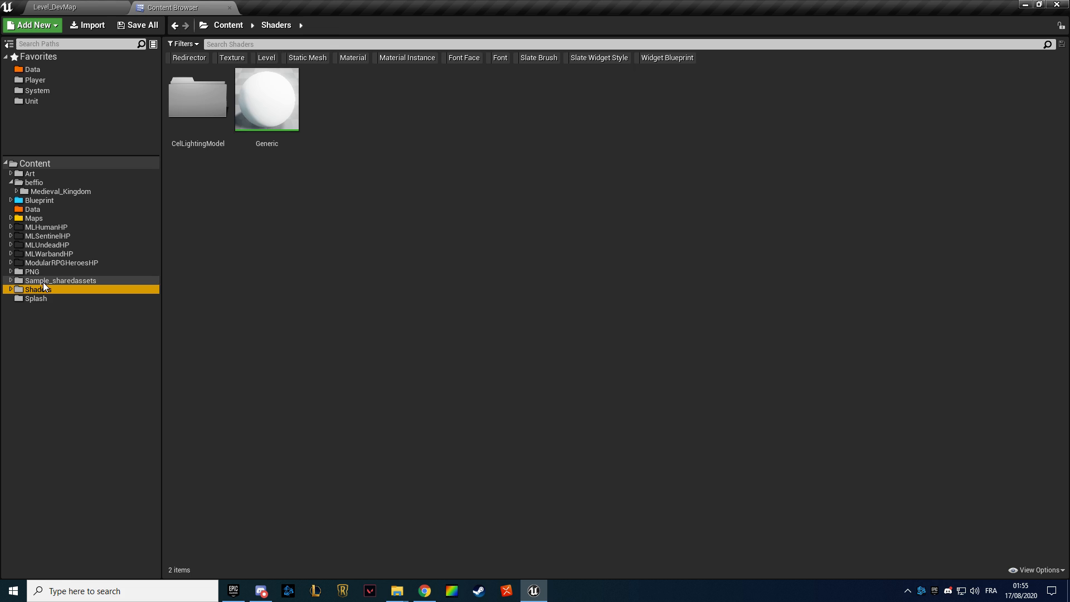
{"action": "left_click", "coordinate": [42, 282]}
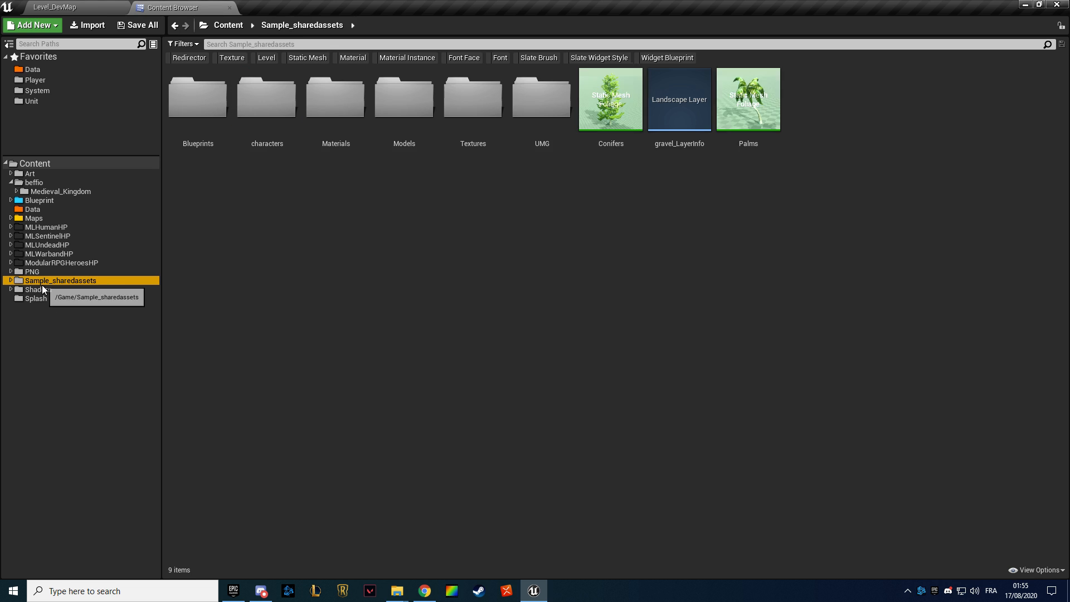
{"action": "left_click", "coordinate": [39, 291]}
{"action": "left_click", "coordinate": [43, 282]}
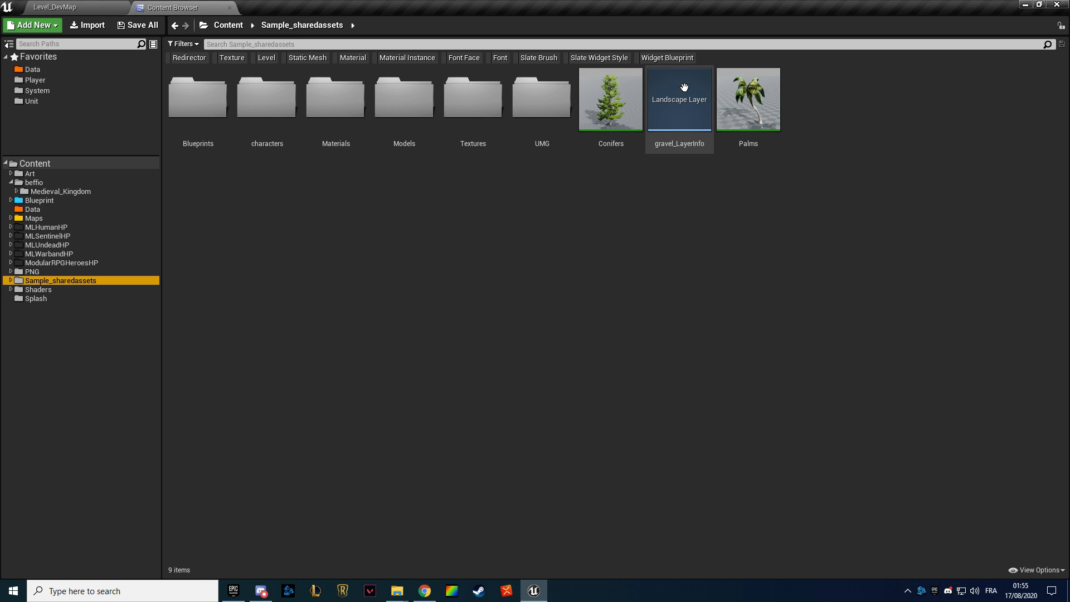
{"action": "left_click", "coordinate": [62, 288]}
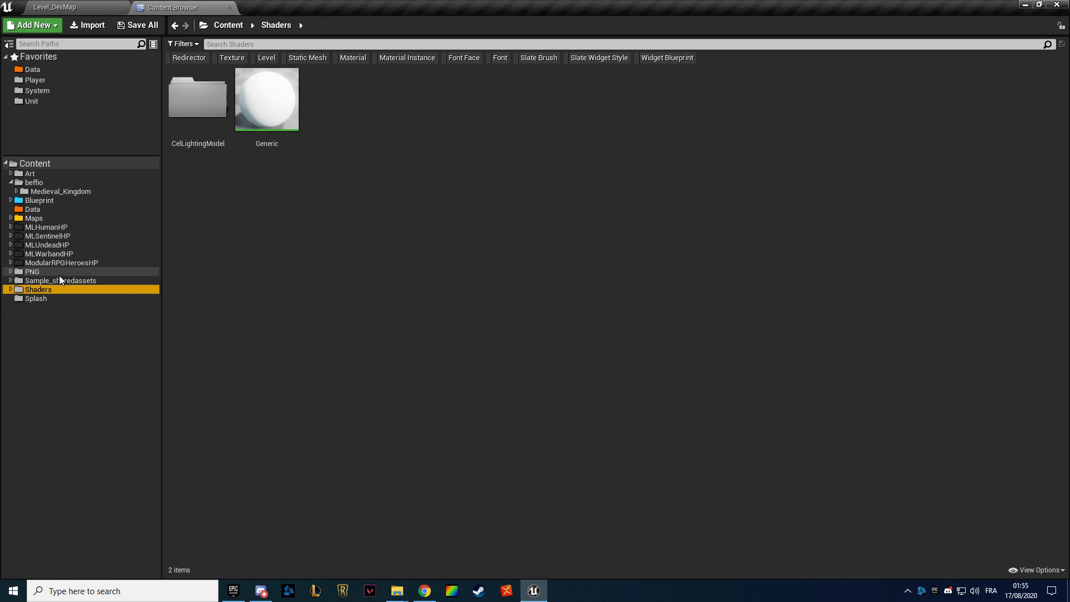
{"action": "left_click", "coordinate": [88, 280]}
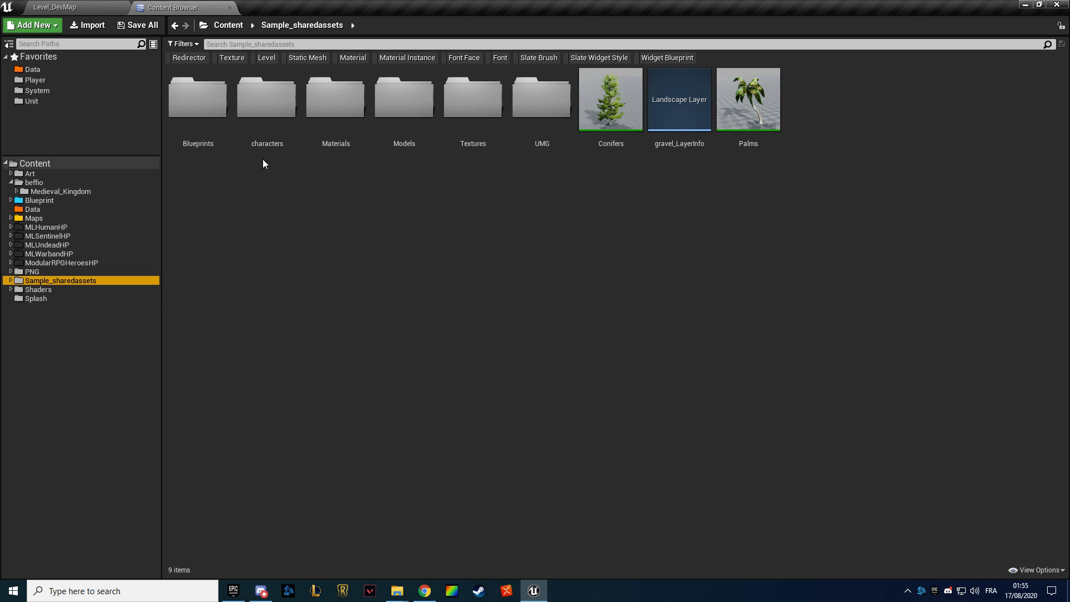
{"action": "left_click", "coordinate": [63, 7]}
{"action": "left_click", "coordinate": [170, 8]}
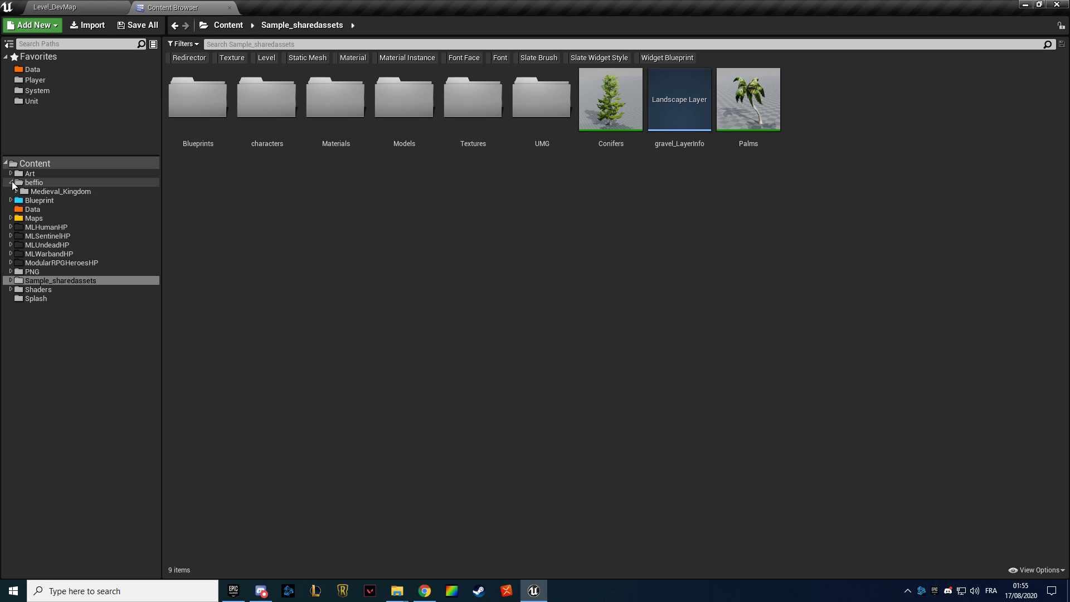
Collapse the beffio folder and create a new folder named Font inside the Art folder.
{"action": "left_click", "coordinate": [11, 182]}
{"action": "double_click", "coordinate": [29, 173]}
{"action": "right_click", "coordinate": [32, 174]}
{"action": "left_click", "coordinate": [102, 181]}
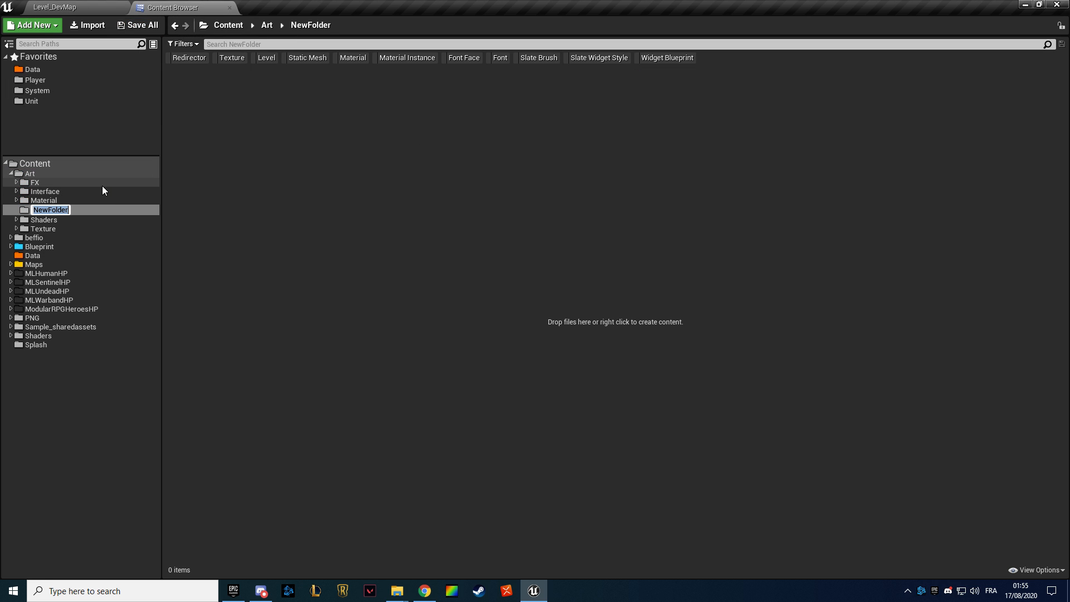
{"action": "type", "text": "Font"}
{"action": "key", "text": "Return"}
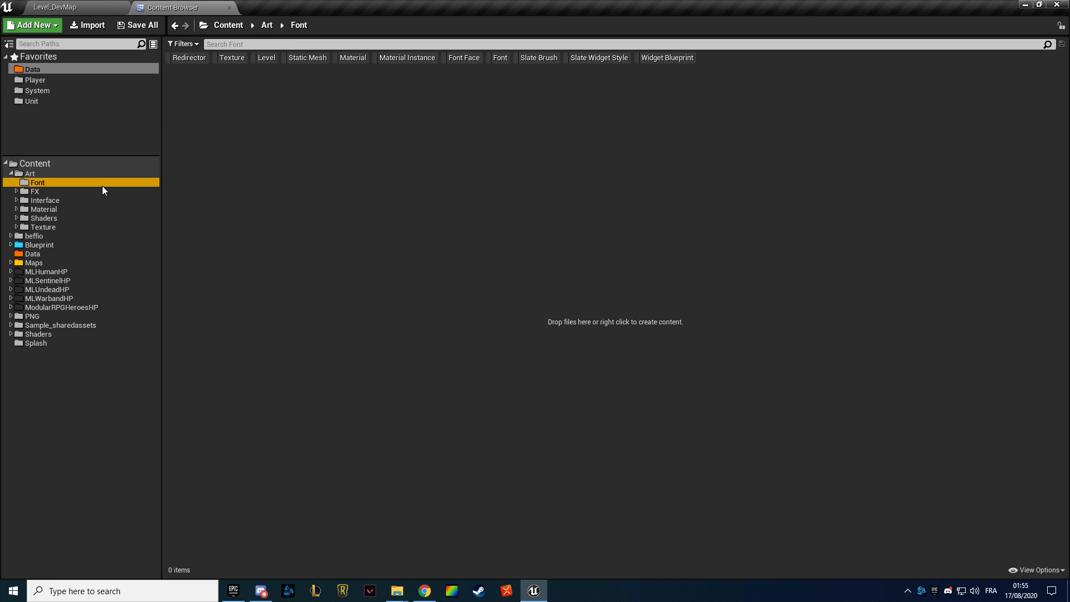
Import the CookieRun Black, Bold and Regular TTF files from the desktop's CookieRunFont_TTF folder into Font, declining the creation of Font assets.
{"action": "key", "text": "super+Down"}
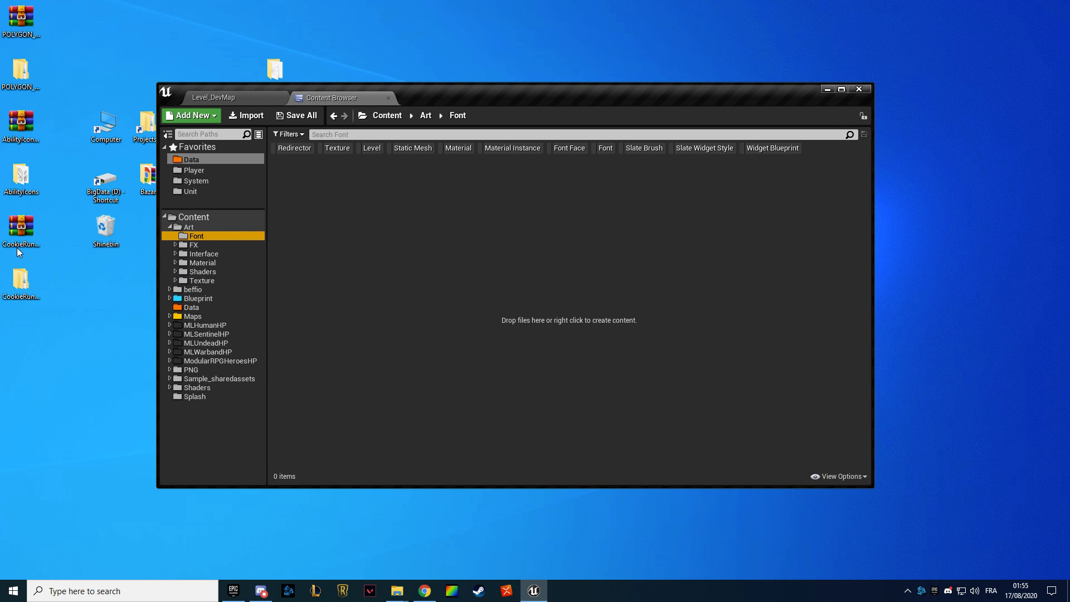
{"action": "double_click", "coordinate": [24, 293]}
{"action": "double_click", "coordinate": [222, 206]}
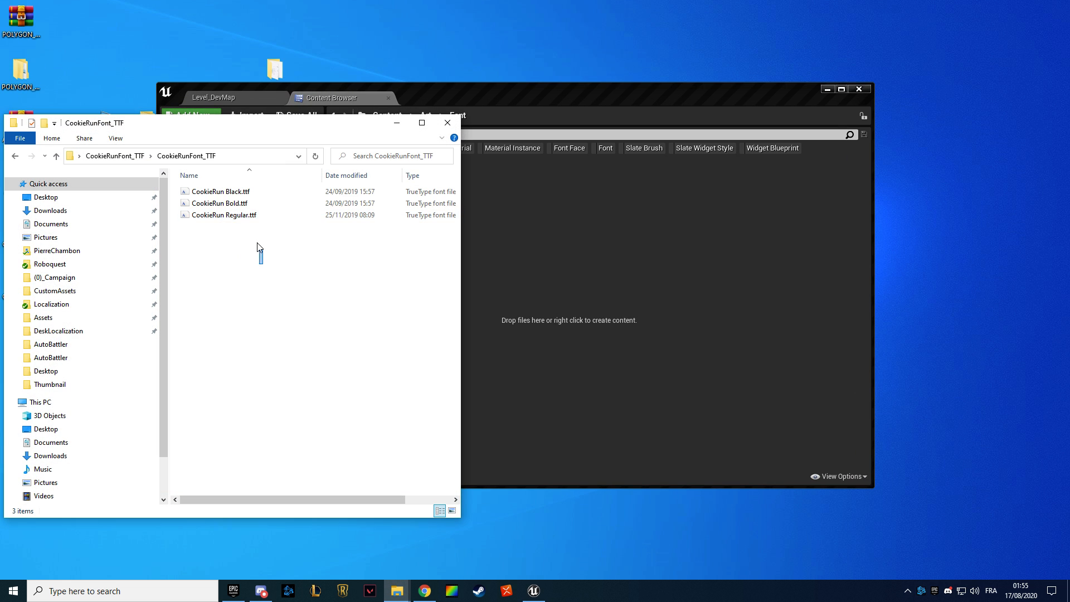
{"action": "left_click_drag", "start_coordinate": [257, 246], "coordinate": [564, 249]}
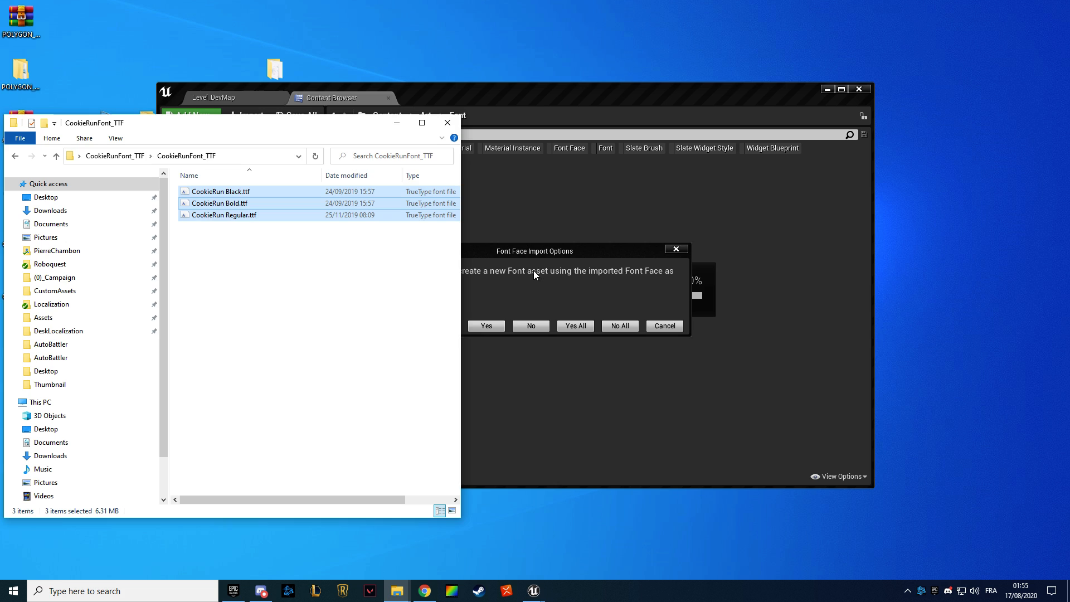
{"action": "left_click", "coordinate": [533, 327]}
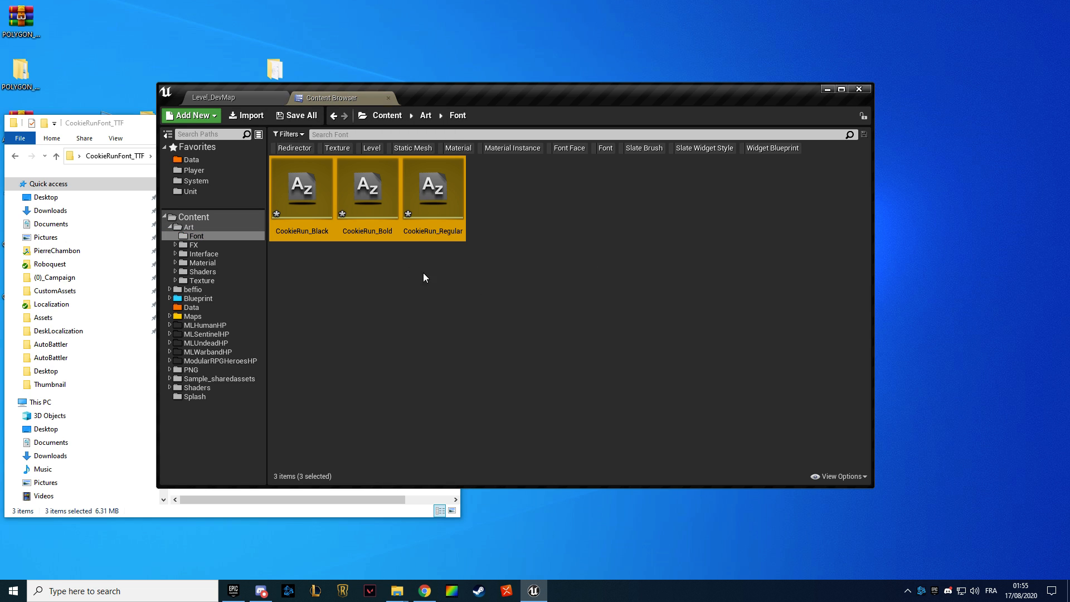
Create a Font asset with the default name in the Font folder and delete it again.
{"action": "right_click", "coordinate": [494, 263]}
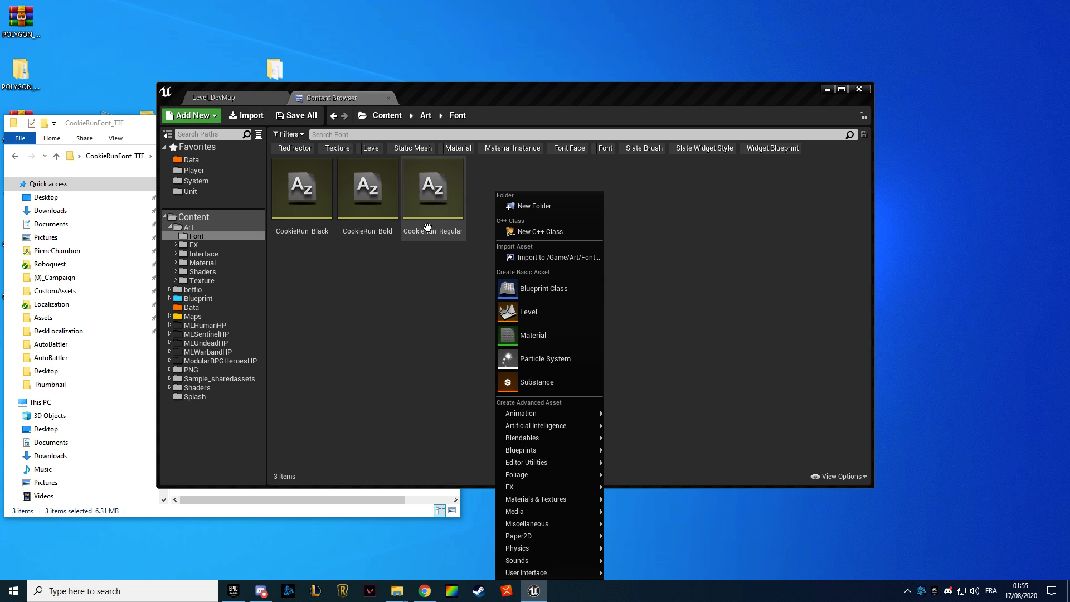
{"action": "mouse_move", "coordinate": [549, 449]}
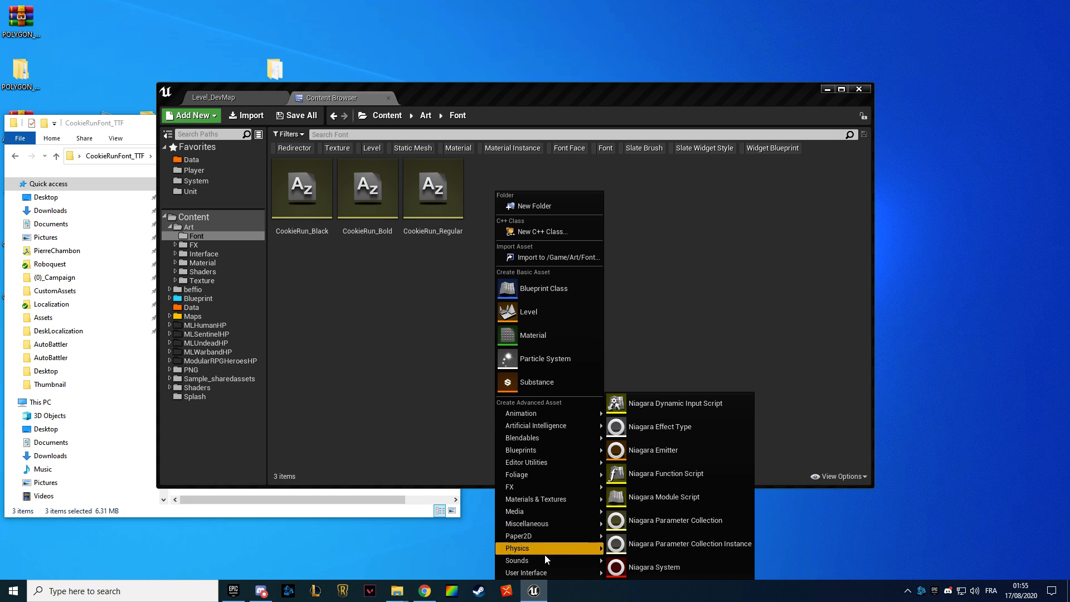
{"action": "mouse_move", "coordinate": [590, 569]}
{"action": "left_click", "coordinate": [647, 500]}
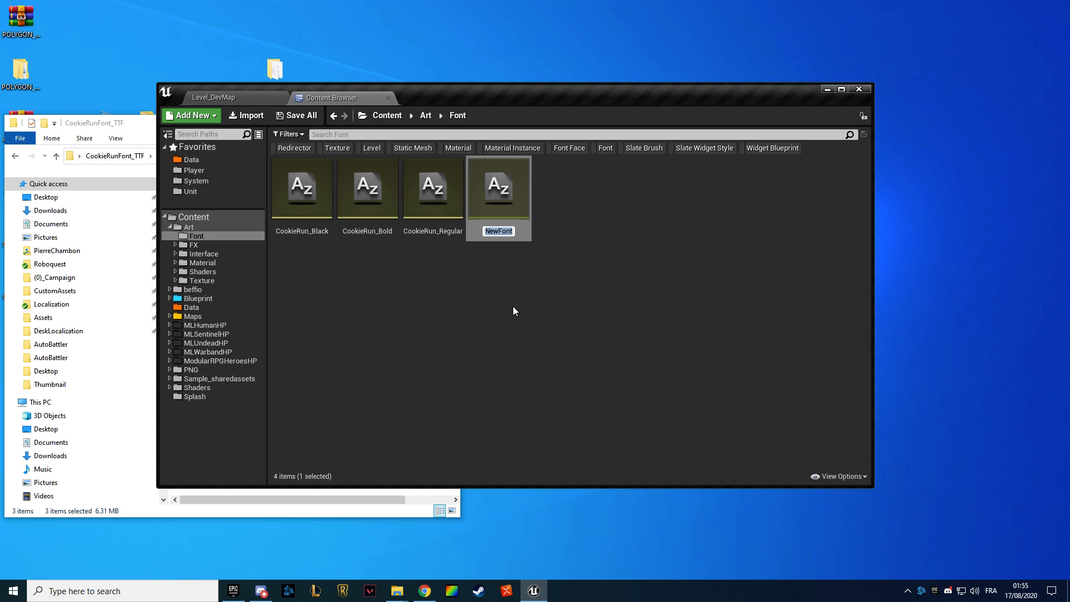
{"action": "key", "text": "Return"}
{"action": "key", "text": "Delete"}
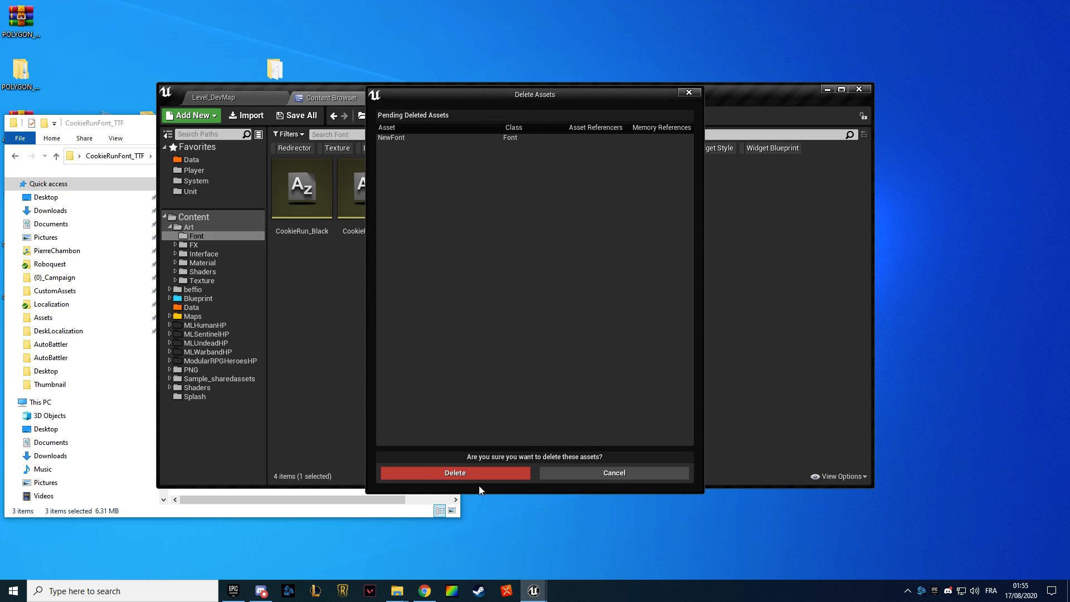
{"action": "left_click", "coordinate": [477, 473]}
Maximize the Content Browser and take a brief look at the CookieRun_Regular and CookieRun_Black font faces.
{"action": "left_click", "coordinate": [840, 90]}
{"action": "left_click", "coordinate": [319, 129]}
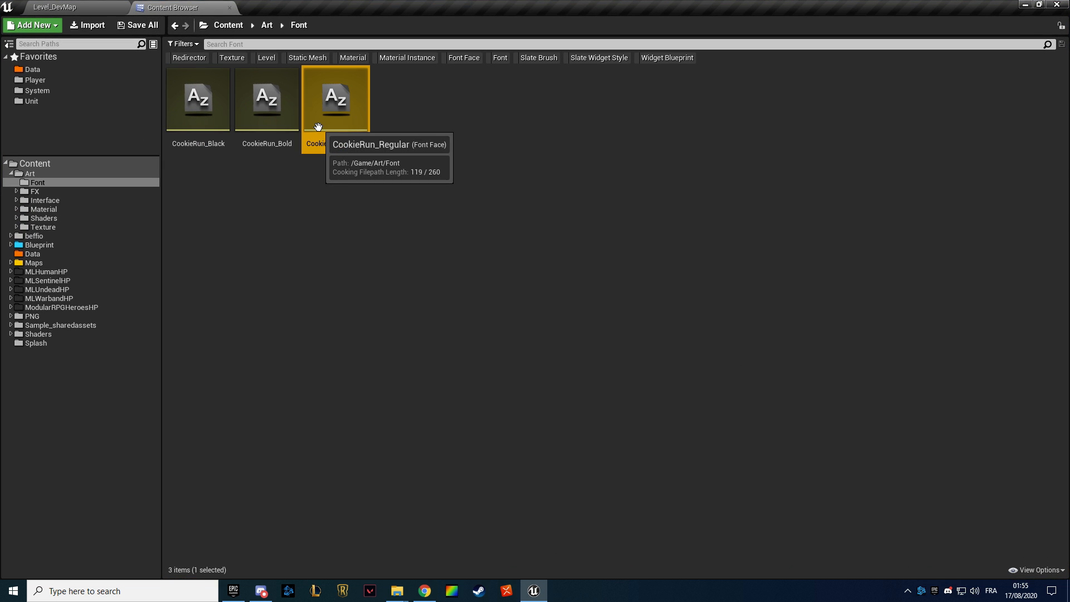
{"action": "right_click", "coordinate": [318, 129]}
{"action": "right_click", "coordinate": [229, 190]}
{"action": "double_click", "coordinate": [177, 141]}
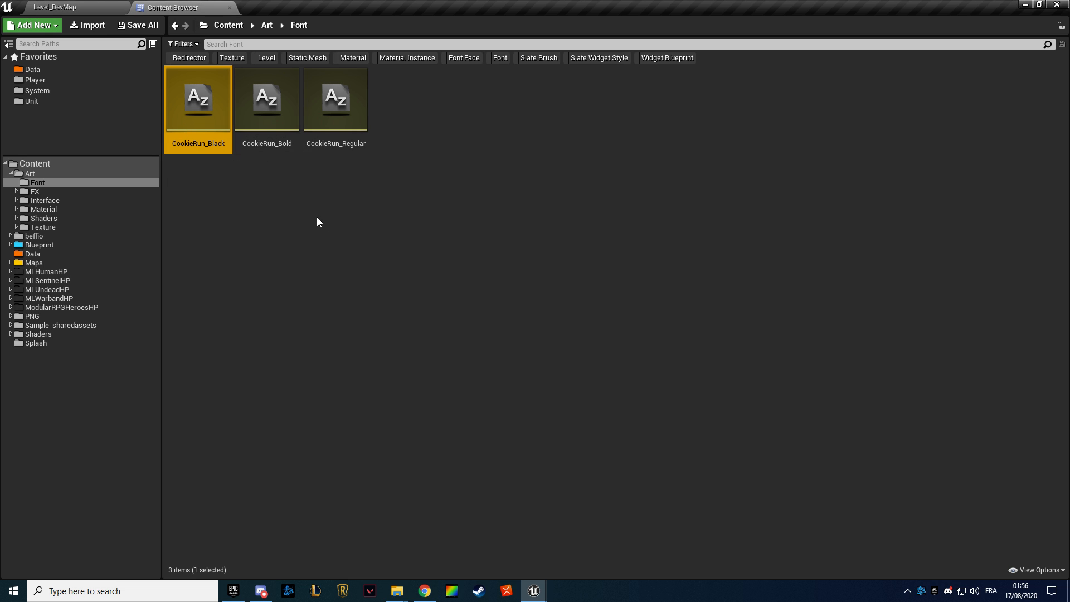
{"action": "left_click", "coordinate": [195, 8]}
Examine the asset types that can be created in the Font folder, category by category from Animation to User Interface.
{"action": "right_click", "coordinate": [290, 239]}
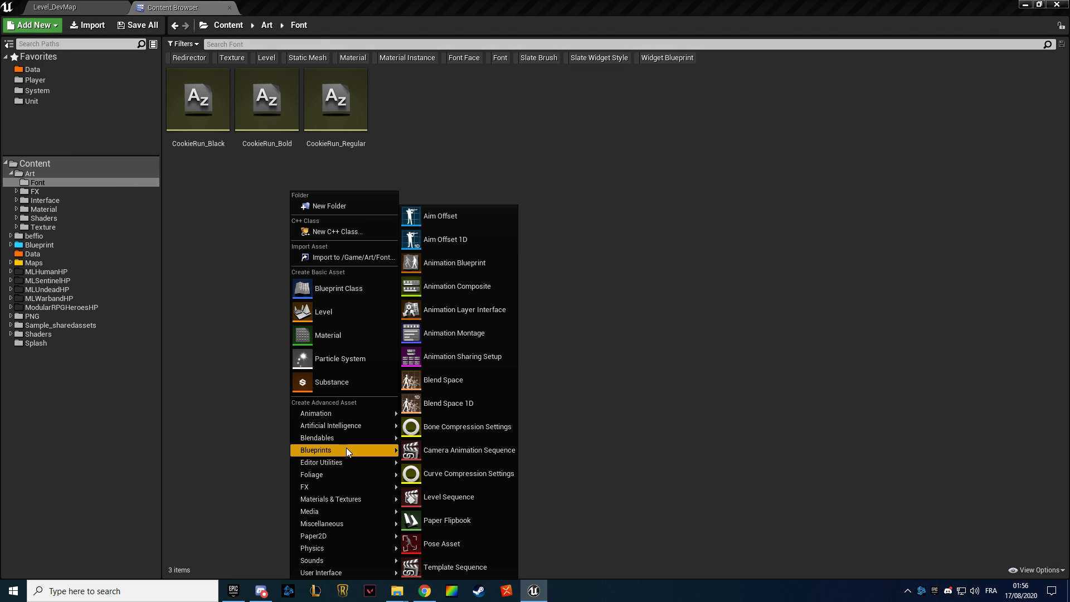
{"action": "mouse_move", "coordinate": [354, 452]}
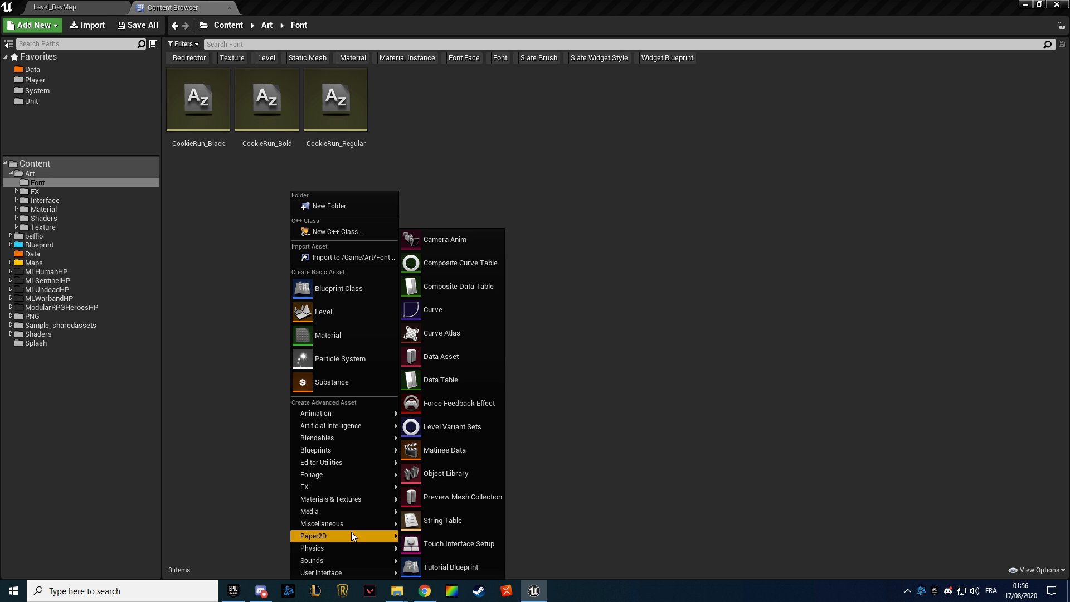
{"action": "mouse_move", "coordinate": [347, 571]}
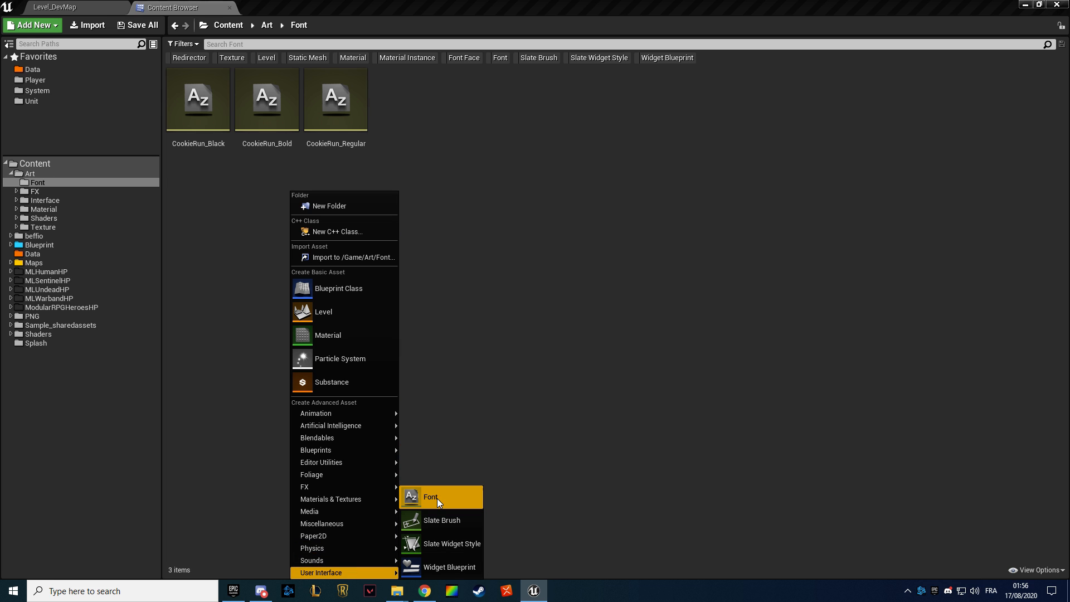
{"action": "mouse_move", "coordinate": [320, 490]}
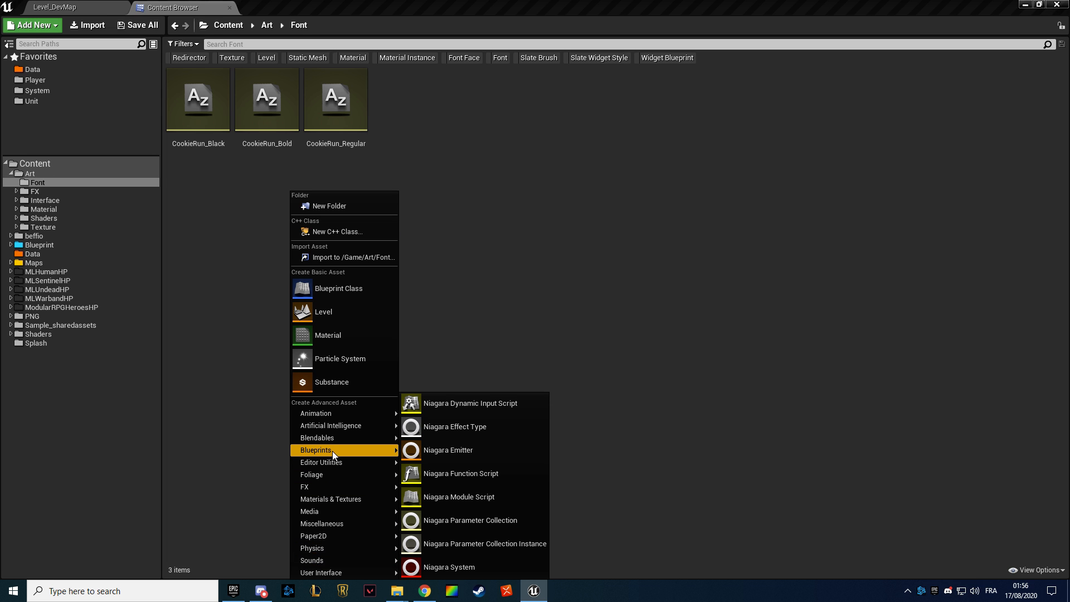
{"action": "mouse_move", "coordinate": [337, 413]}
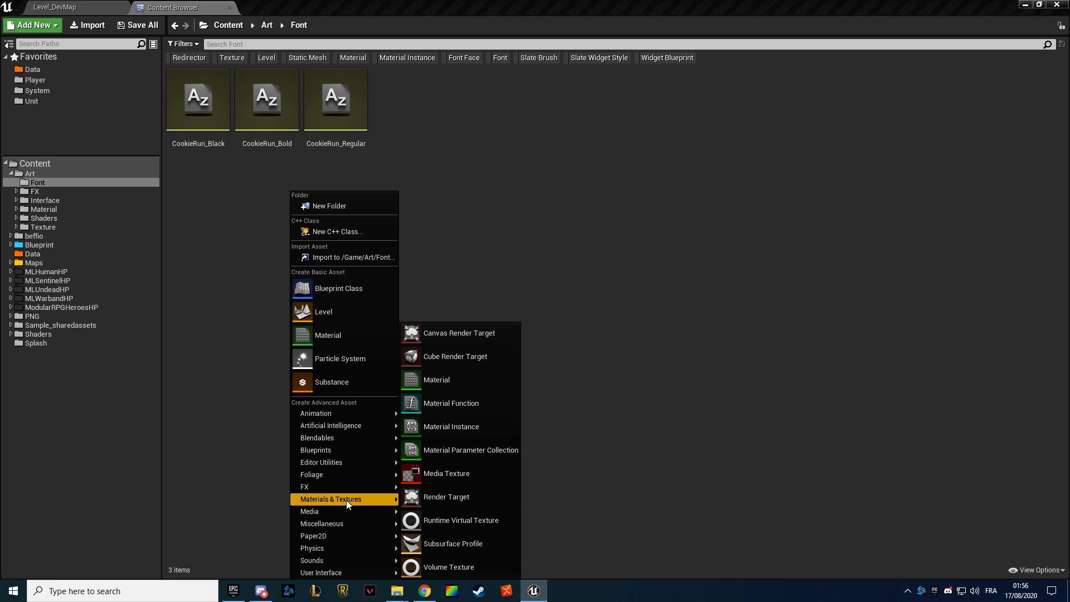
{"action": "mouse_move", "coordinate": [357, 514]}
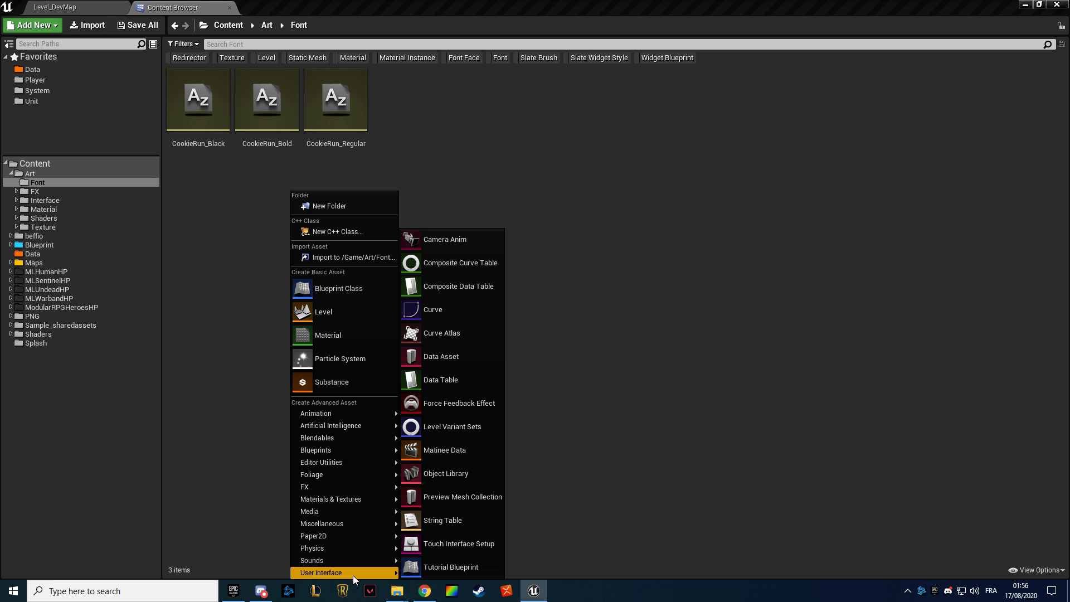
{"action": "left_click", "coordinate": [480, 149]}
{"action": "right_click", "coordinate": [482, 155]}
{"action": "mouse_move", "coordinate": [511, 531]}
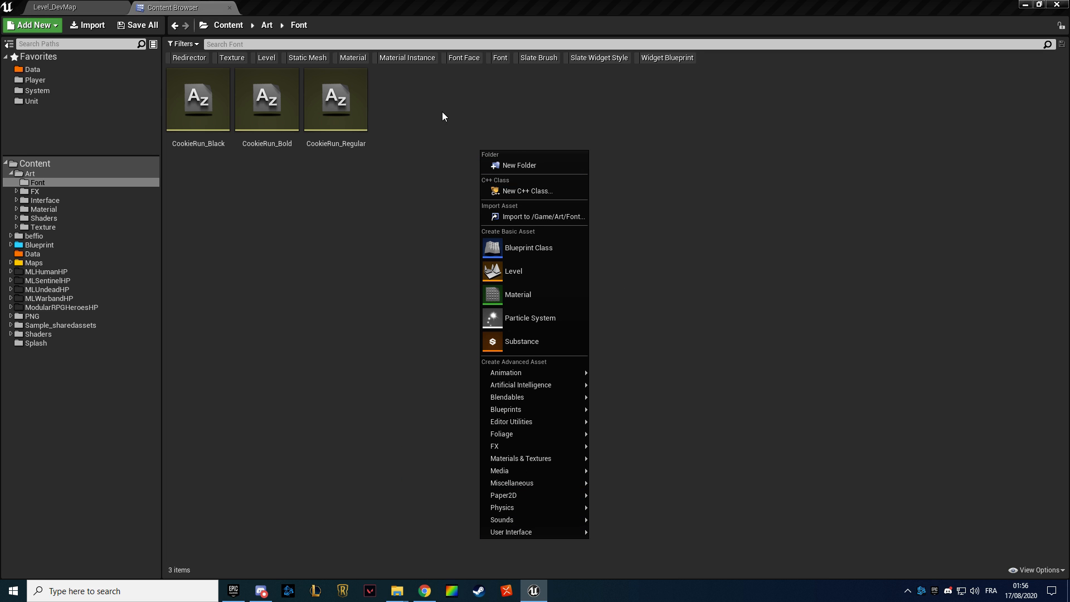
{"action": "left_click", "coordinate": [416, 72]}
{"action": "right_click", "coordinate": [415, 72]}
{"action": "left_click", "coordinate": [496, 466]}
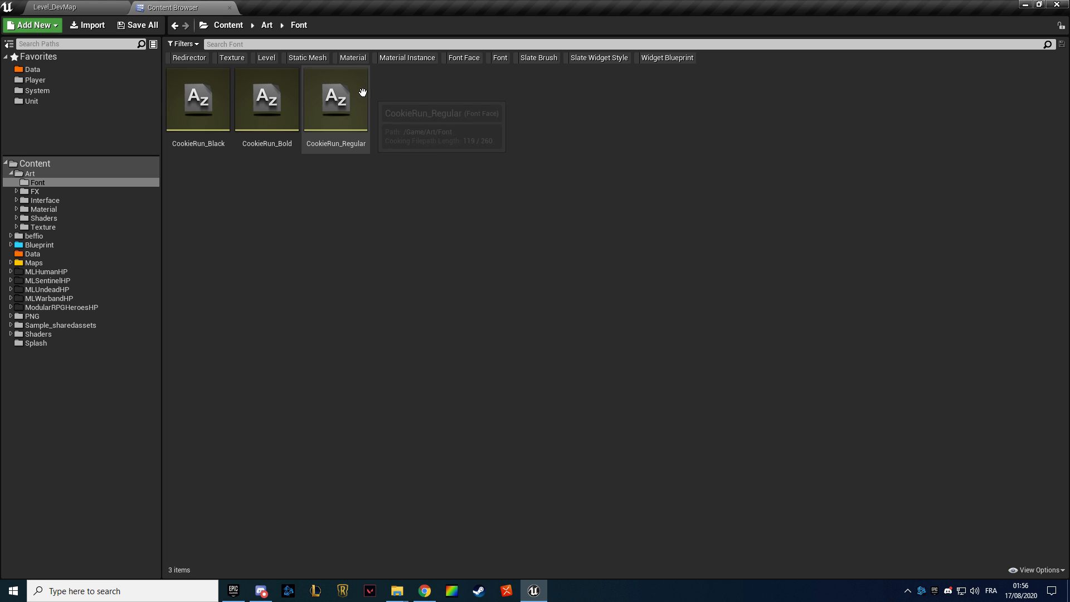
{"action": "right_click", "coordinate": [386, 75]}
{"action": "mouse_move", "coordinate": [462, 460]}
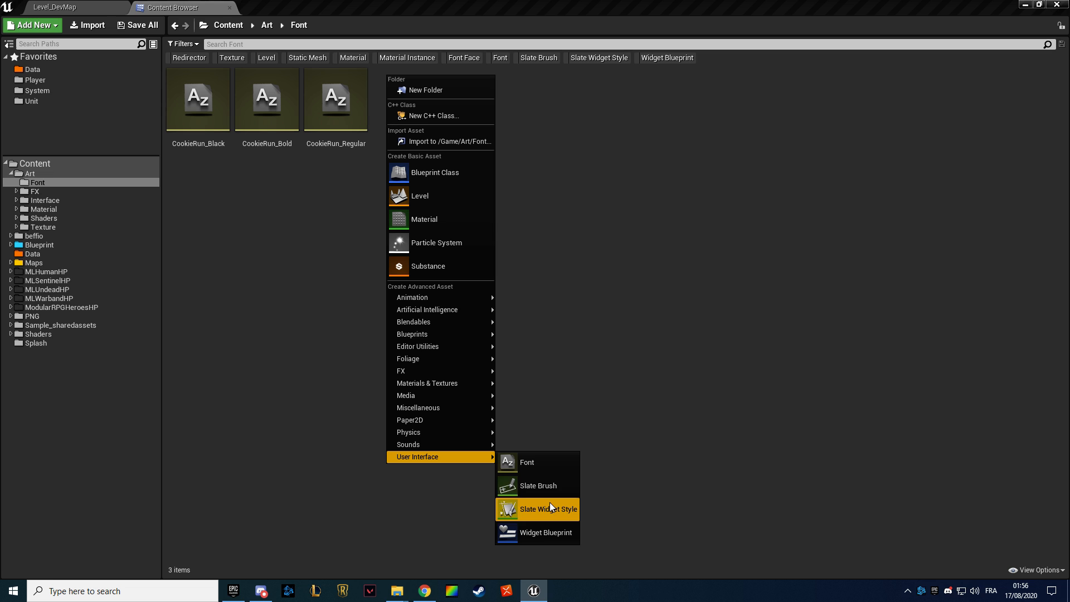
{"action": "mouse_move", "coordinate": [419, 444]}
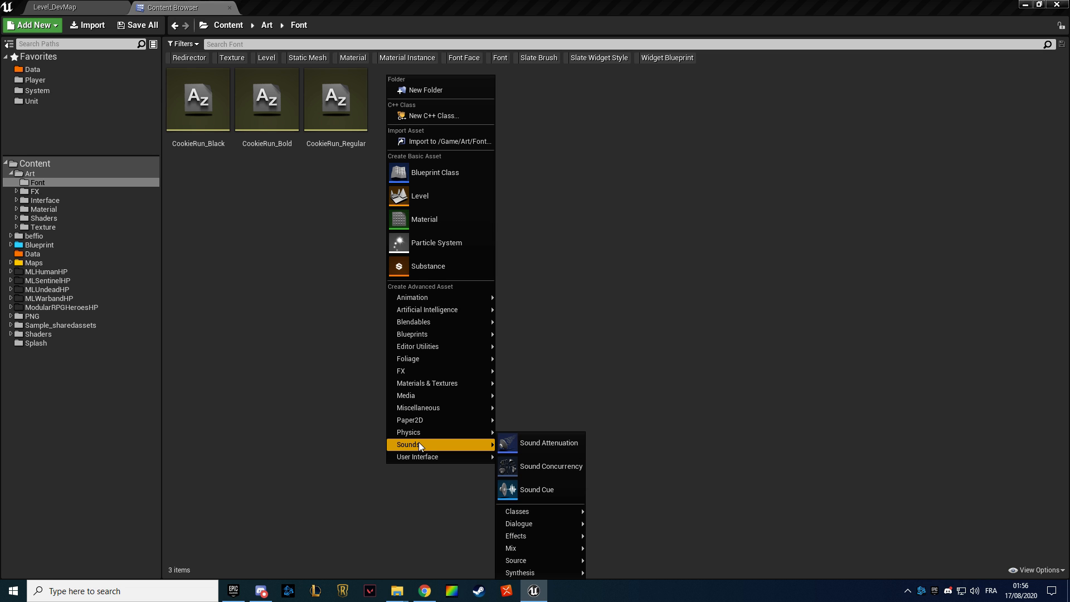
{"action": "left_click", "coordinate": [211, 202]}
{"action": "left_click", "coordinate": [37, 29]}
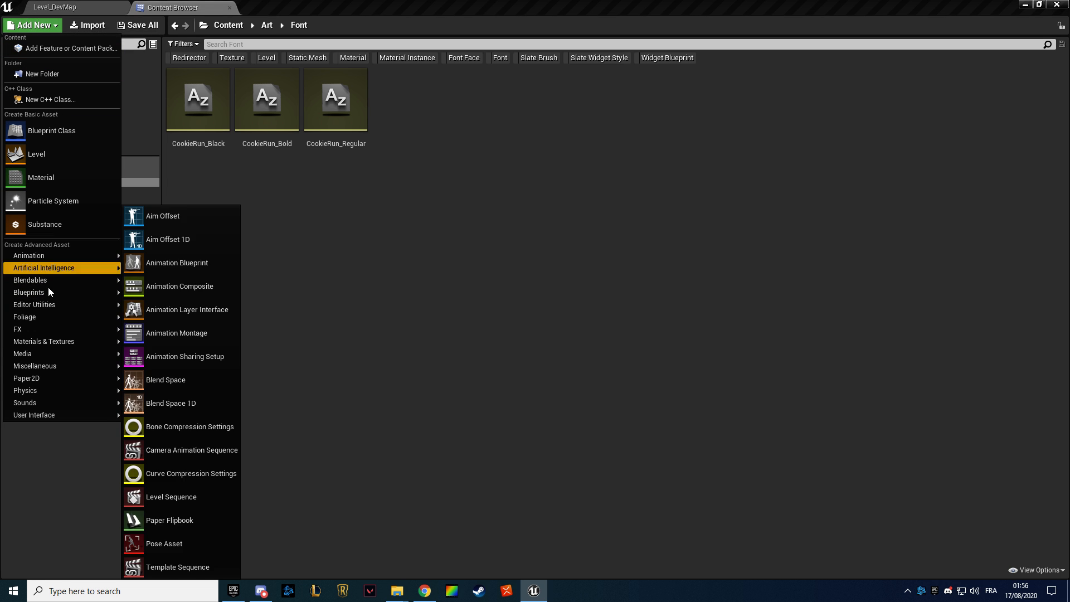
{"action": "mouse_move", "coordinate": [45, 416]}
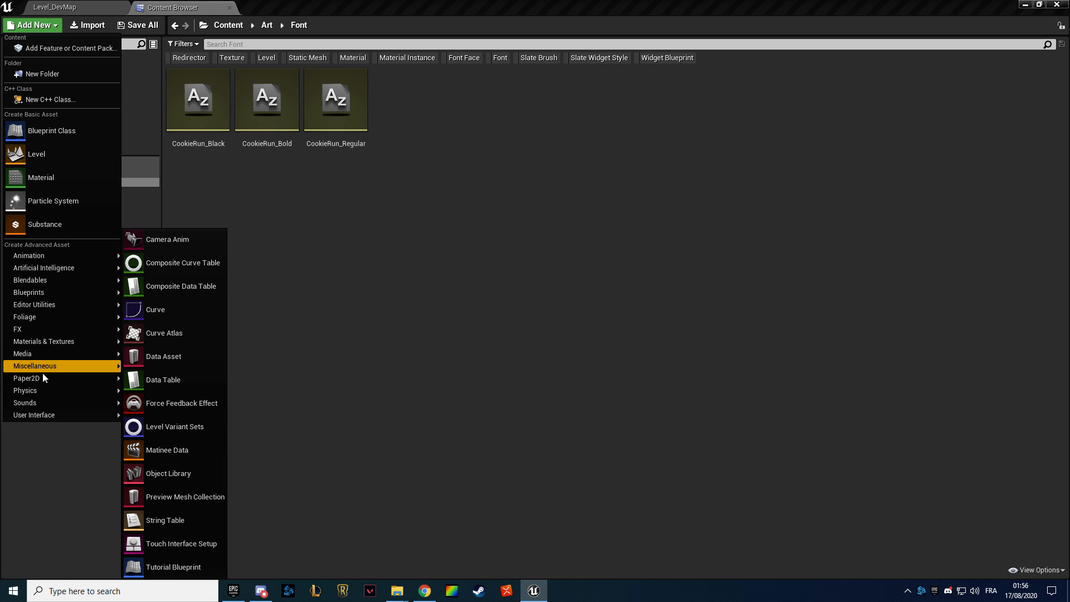
{"action": "mouse_move", "coordinate": [44, 380]}
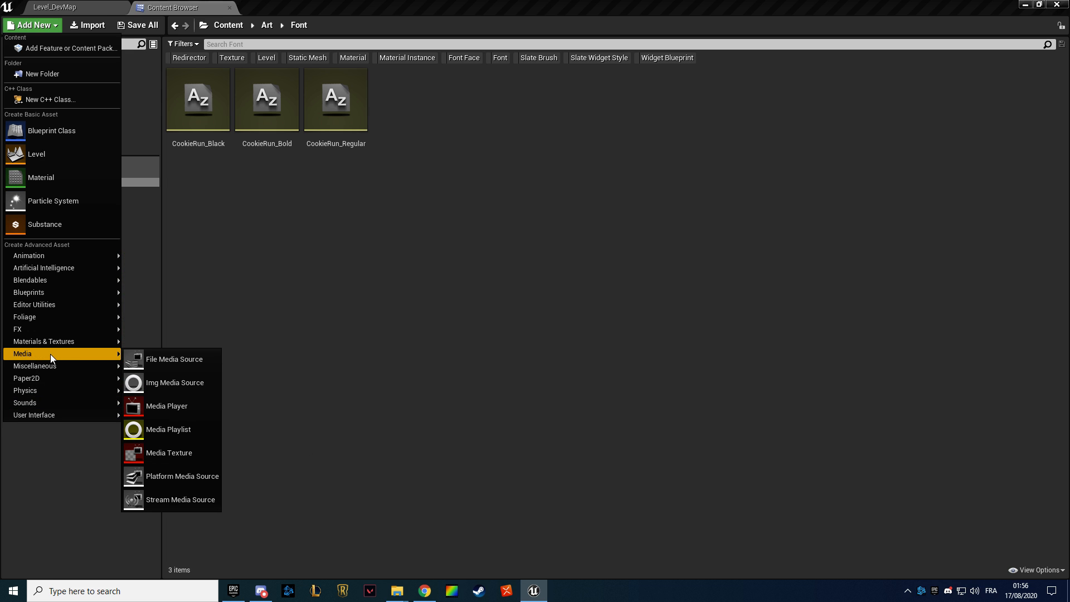
{"action": "mouse_move", "coordinate": [37, 332]}
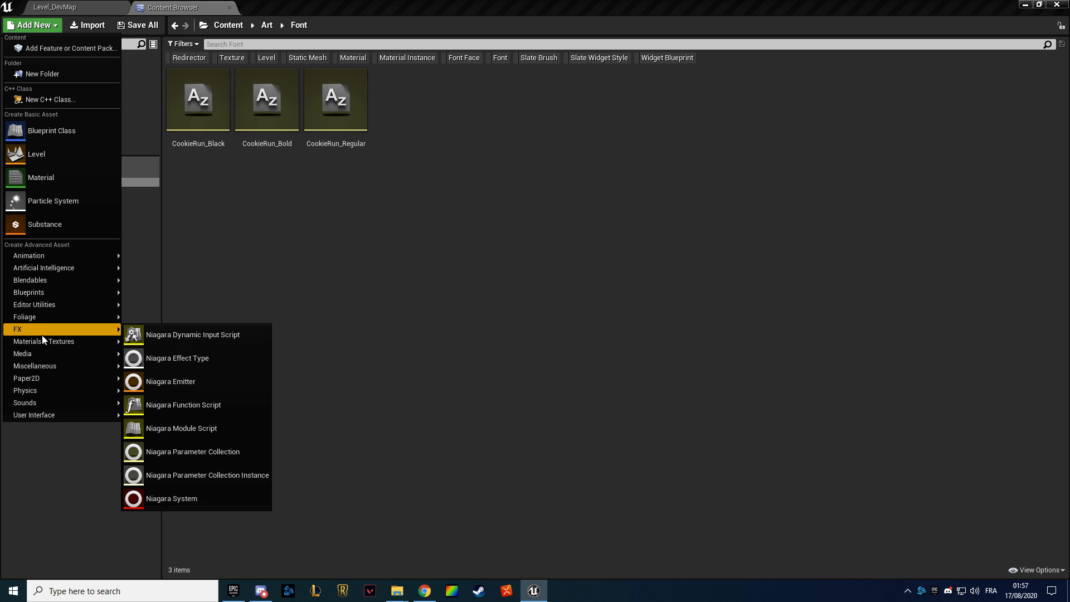
{"action": "mouse_move", "coordinate": [44, 290]}
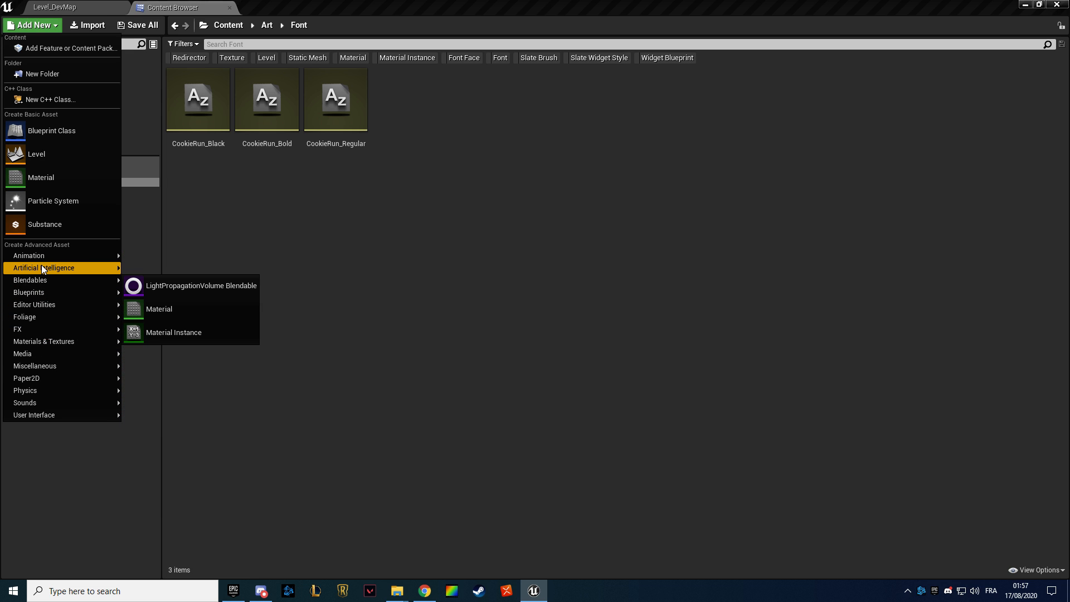
{"action": "mouse_move", "coordinate": [42, 256]}
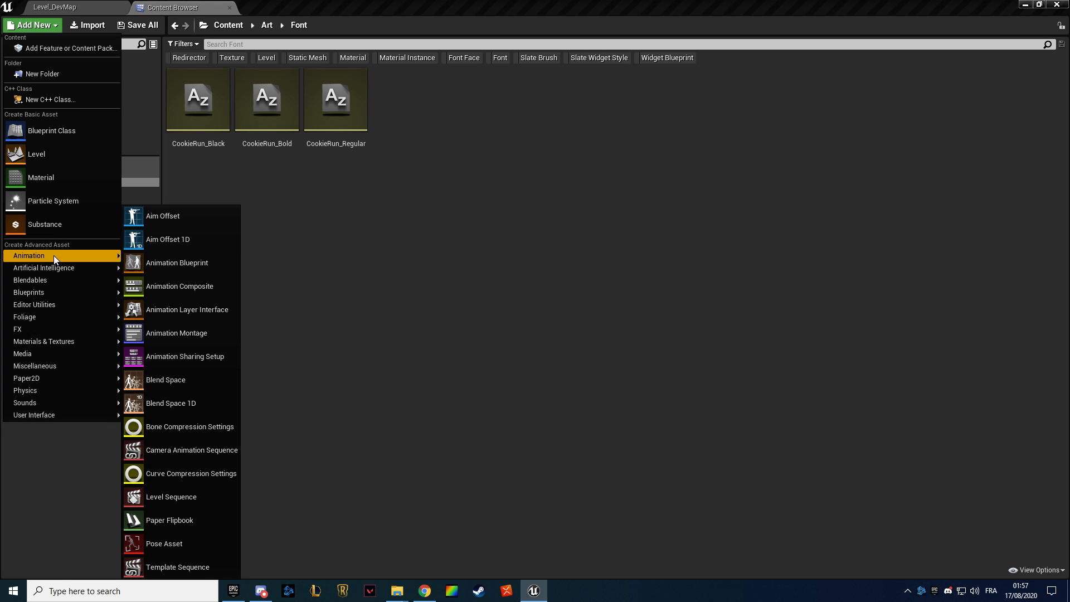
Look at the actions available for the CookieRun_Regular font face.
{"action": "left_click", "coordinate": [334, 100]}
{"action": "right_click", "coordinate": [333, 99]}
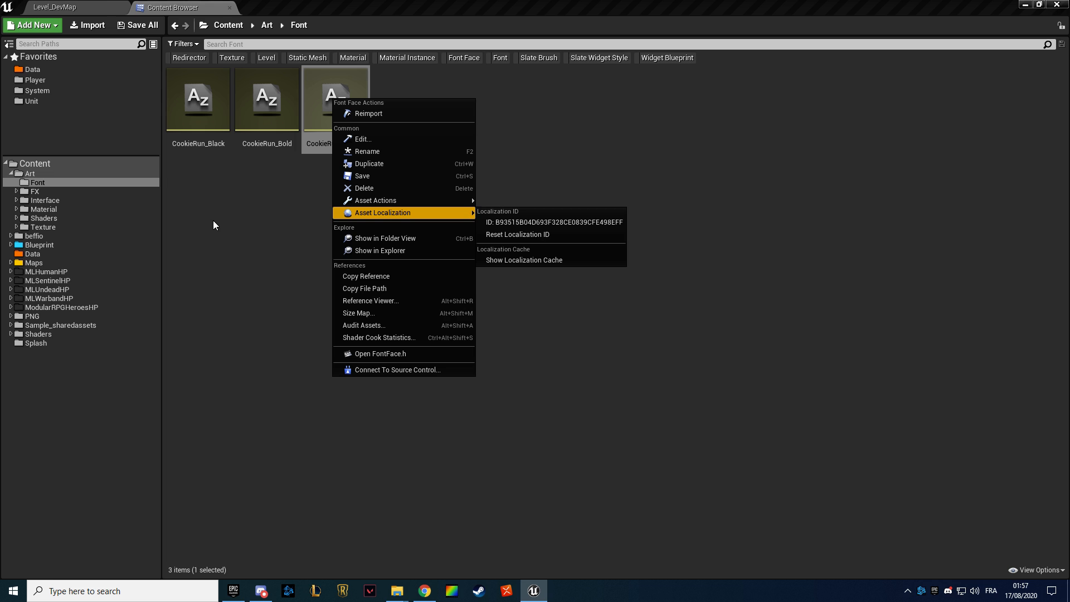
{"action": "left_click", "coordinate": [254, 289]}
Create a new Font asset in the Art/Font folder, keeping the default name, and briefly open it.
{"action": "left_click", "coordinate": [45, 191]}
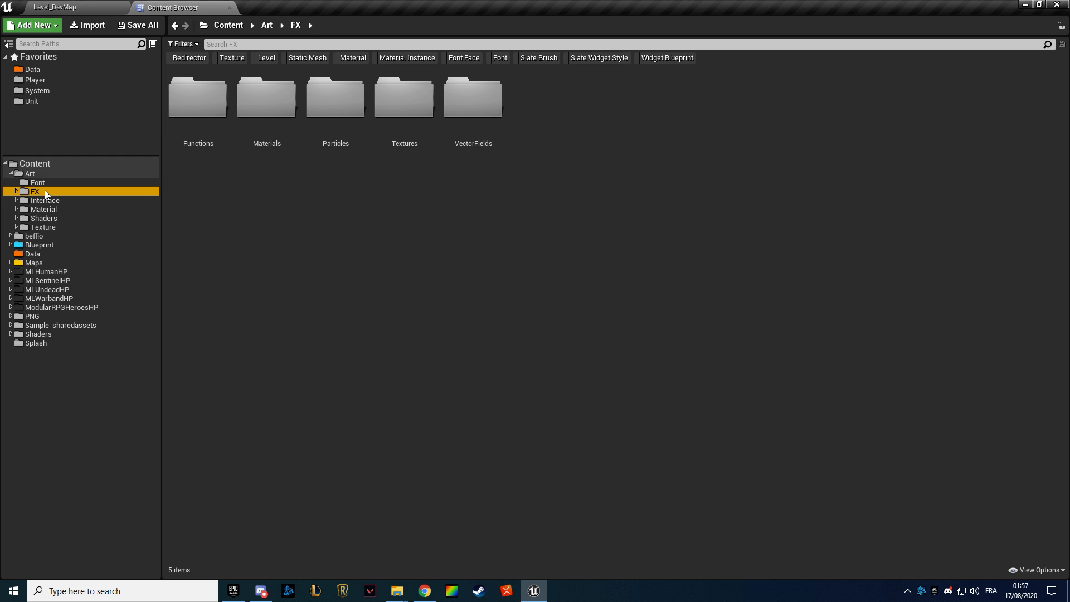
{"action": "left_click", "coordinate": [45, 183]}
{"action": "right_click", "coordinate": [256, 172]}
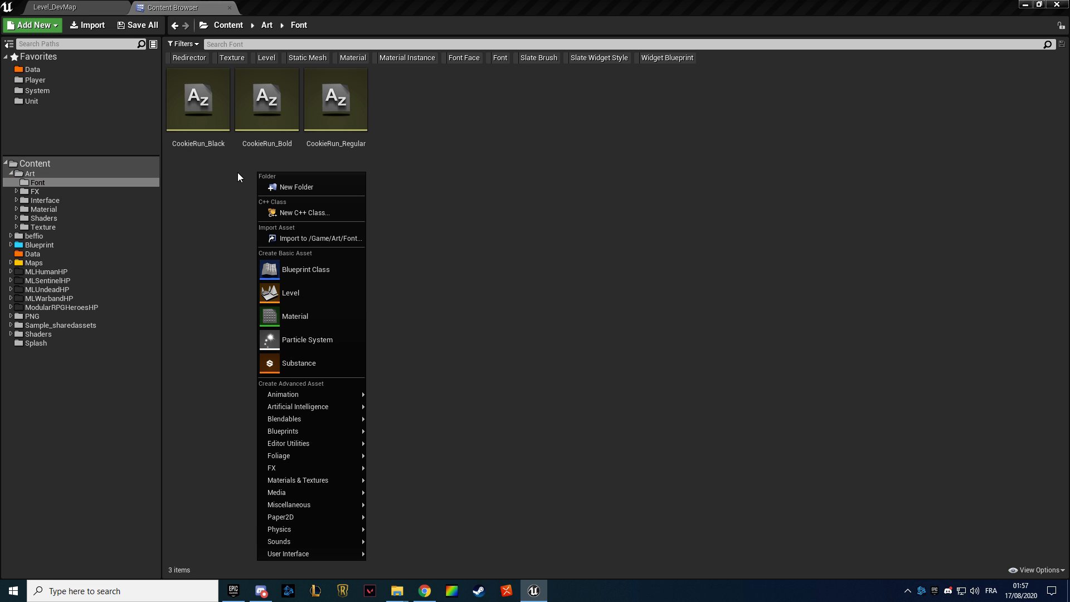
{"action": "mouse_move", "coordinate": [313, 395]}
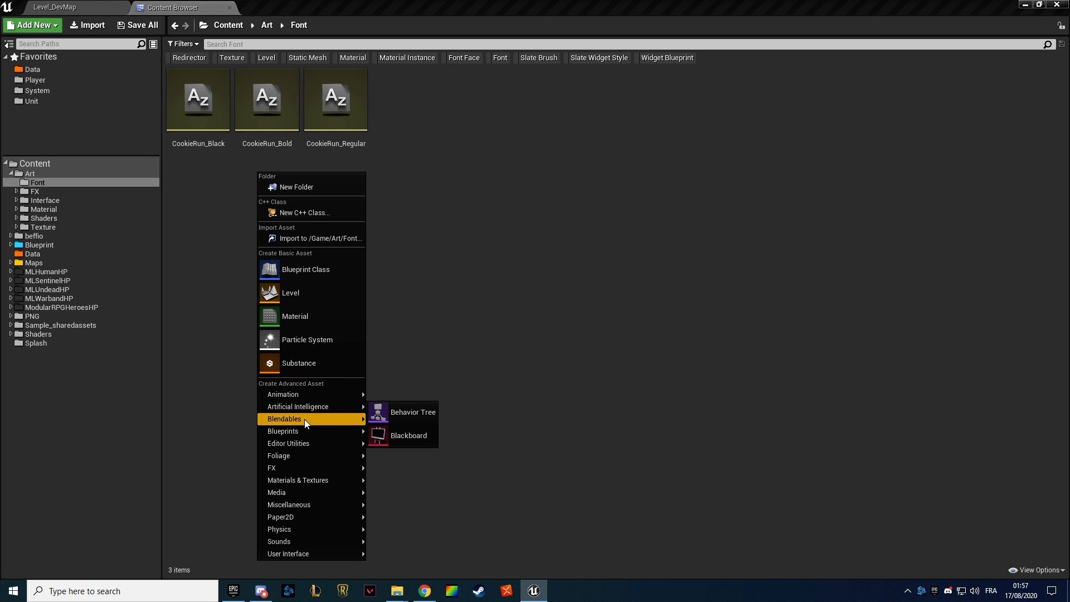
{"action": "mouse_move", "coordinate": [352, 551]}
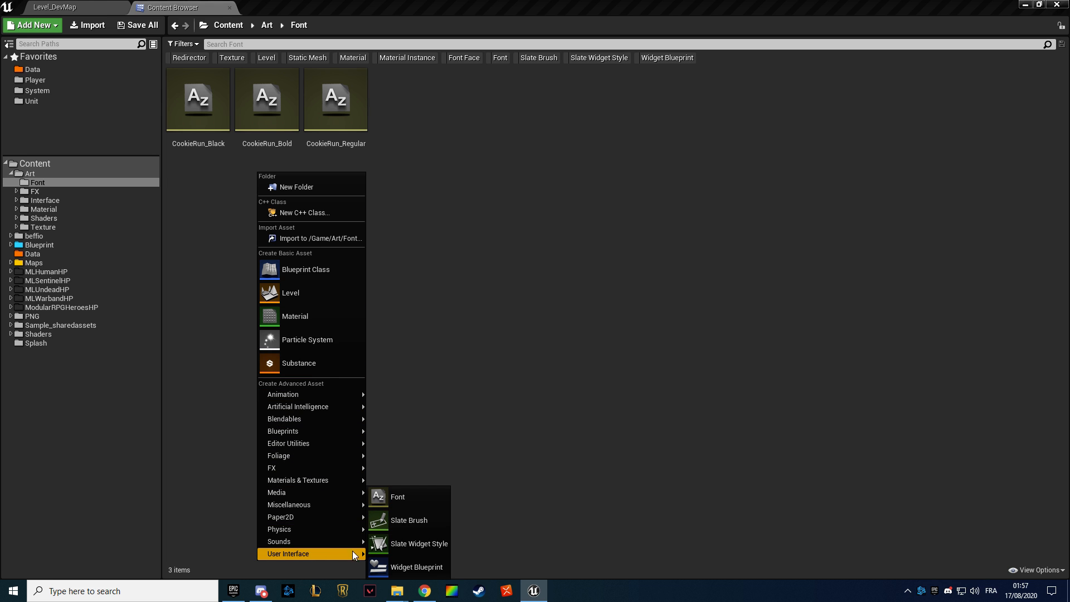
{"action": "left_click", "coordinate": [409, 497]}
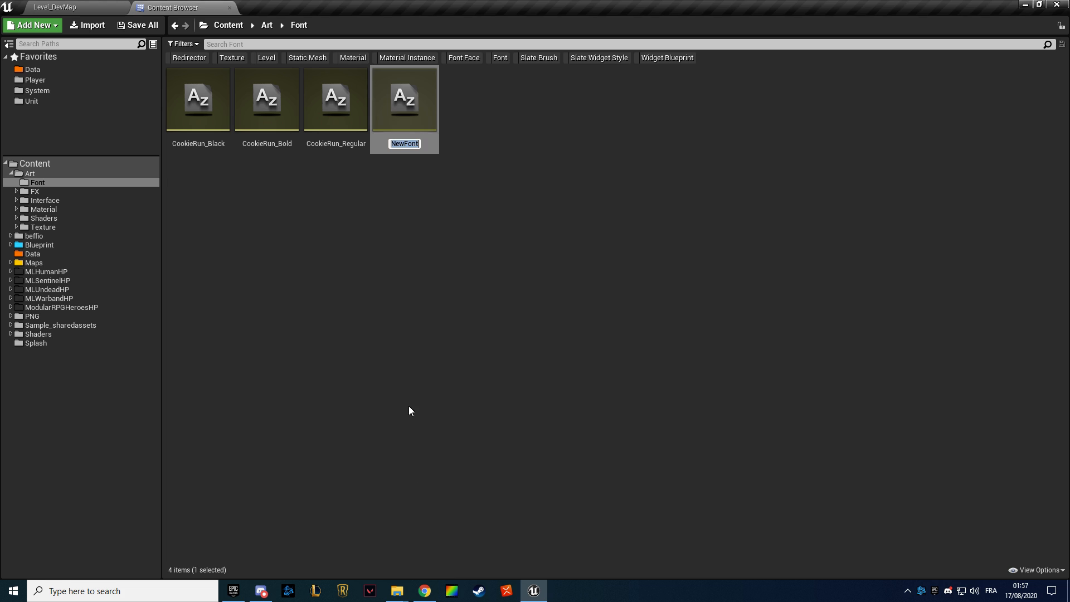
{"action": "double_click", "coordinate": [402, 100]}
{"action": "middle_click", "coordinate": [50, 4]}
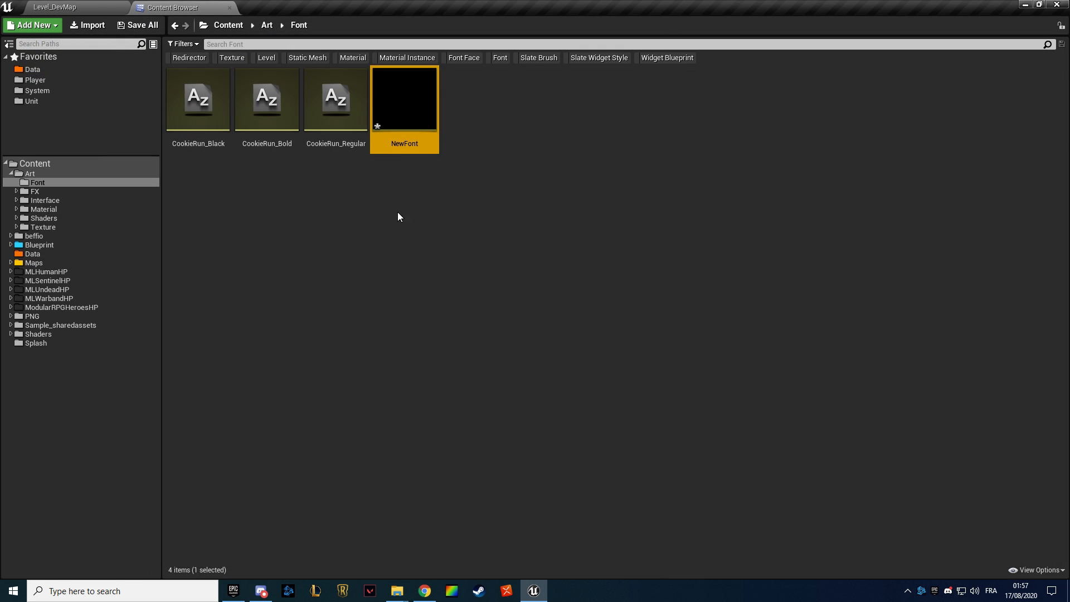
Rename the new Font asset F_MainText.
{"action": "left_click", "coordinate": [397, 212]}
{"action": "left_click", "coordinate": [402, 139]}
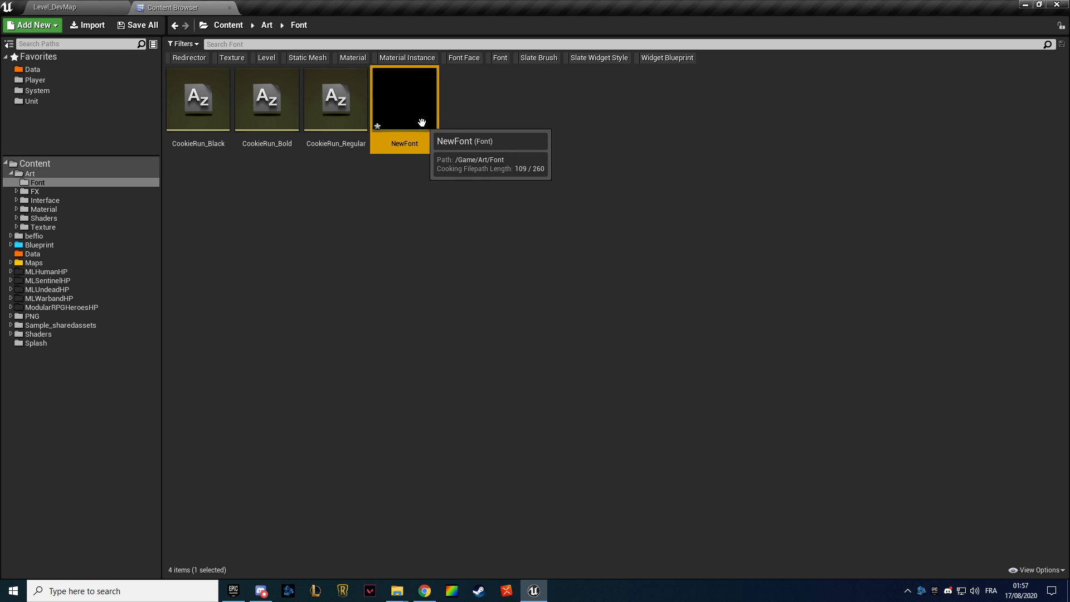
{"action": "key", "text": "F2"}
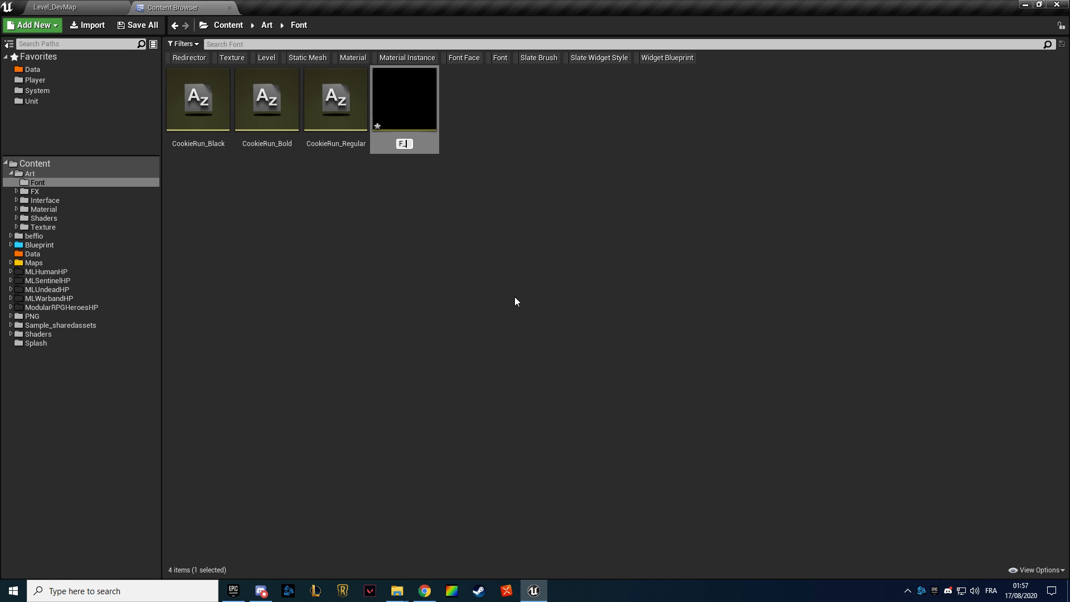
{"action": "type", "text": "F_MainText"}
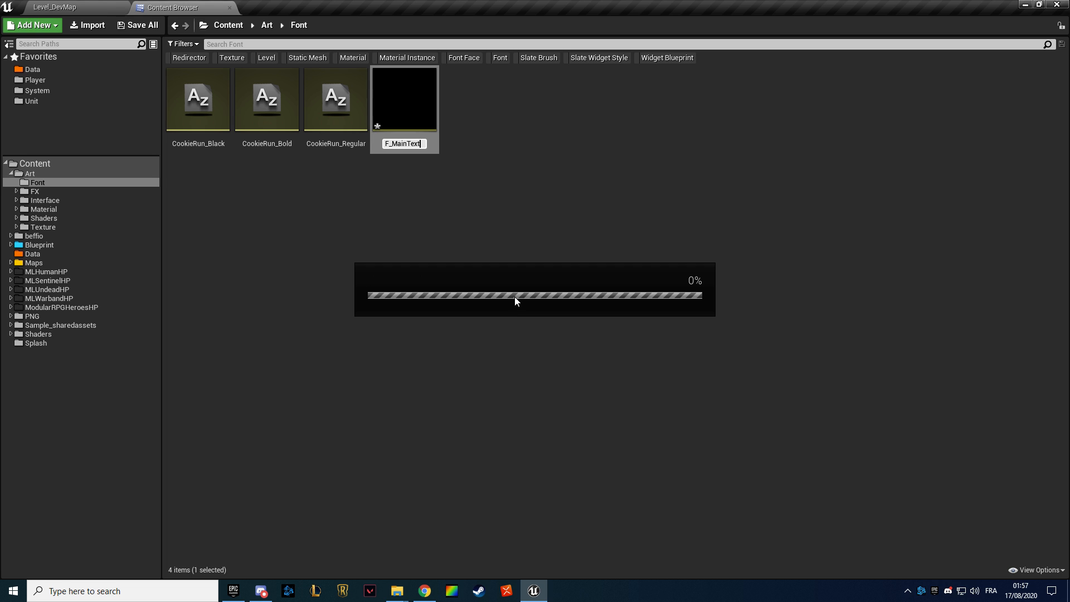
Open the F_MainText font asset and add a font entry named Default to its default font family.
{"action": "double_click", "coordinate": [403, 116]}
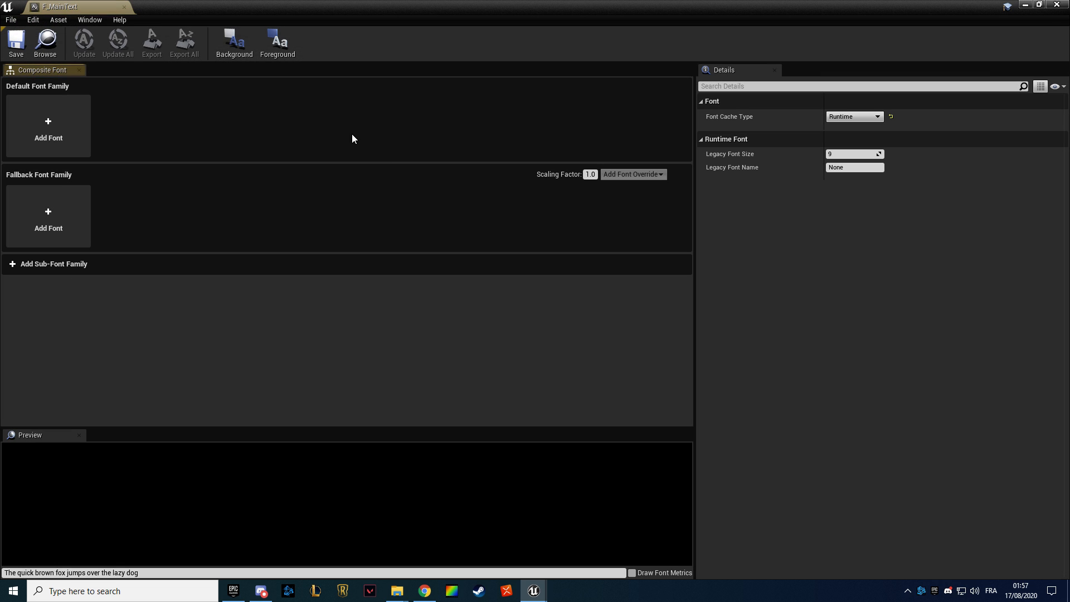
{"action": "left_click", "coordinate": [67, 136]}
{"action": "left_click", "coordinate": [51, 115]}
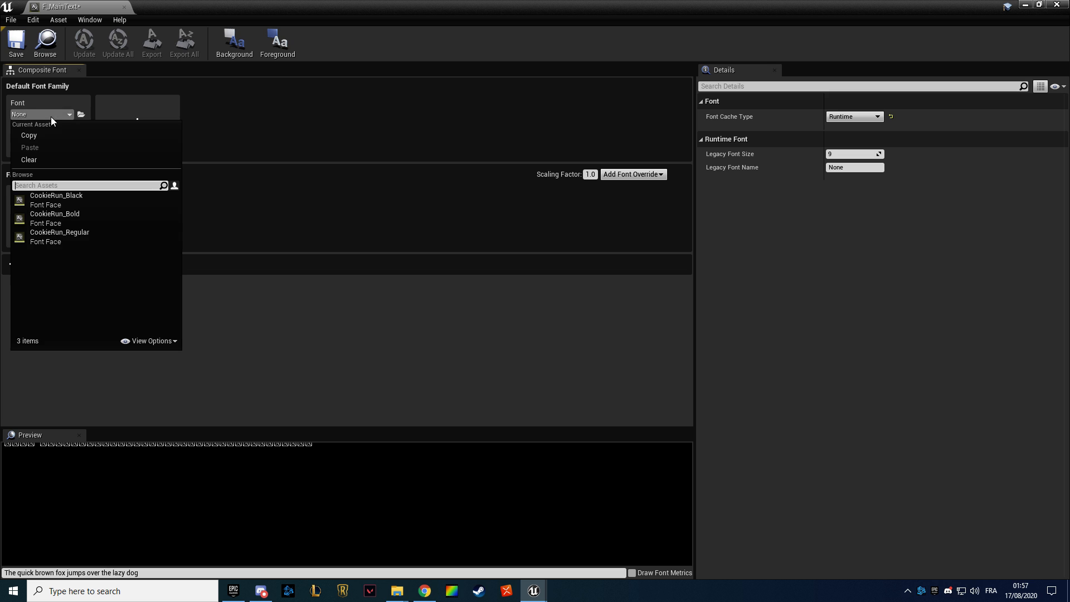
{"action": "left_click", "coordinate": [41, 100]}
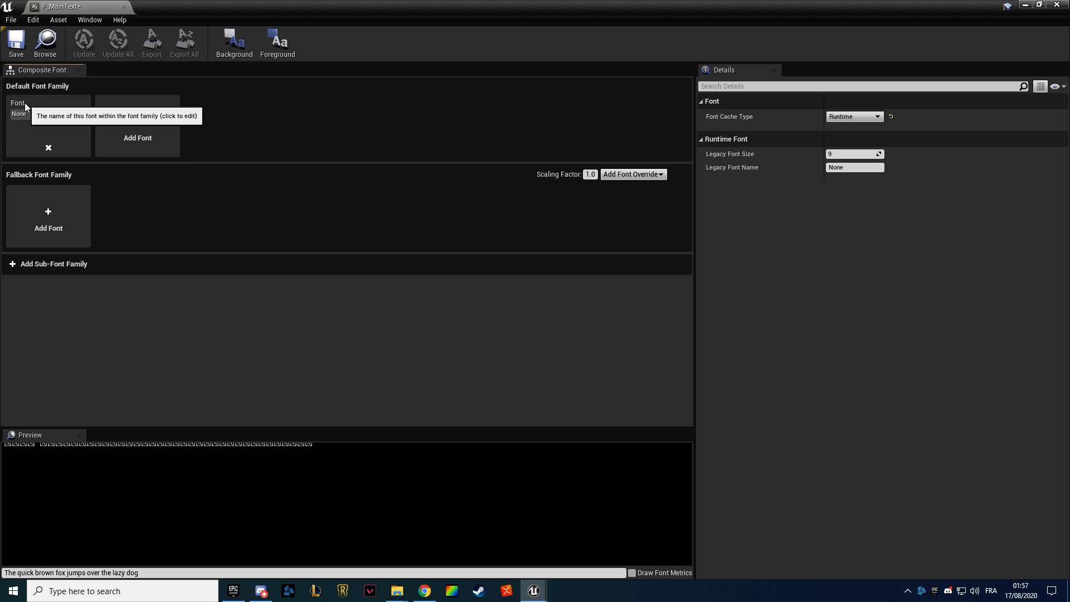
{"action": "left_click", "coordinate": [16, 103]}
{"action": "type", "text": "Defau"}
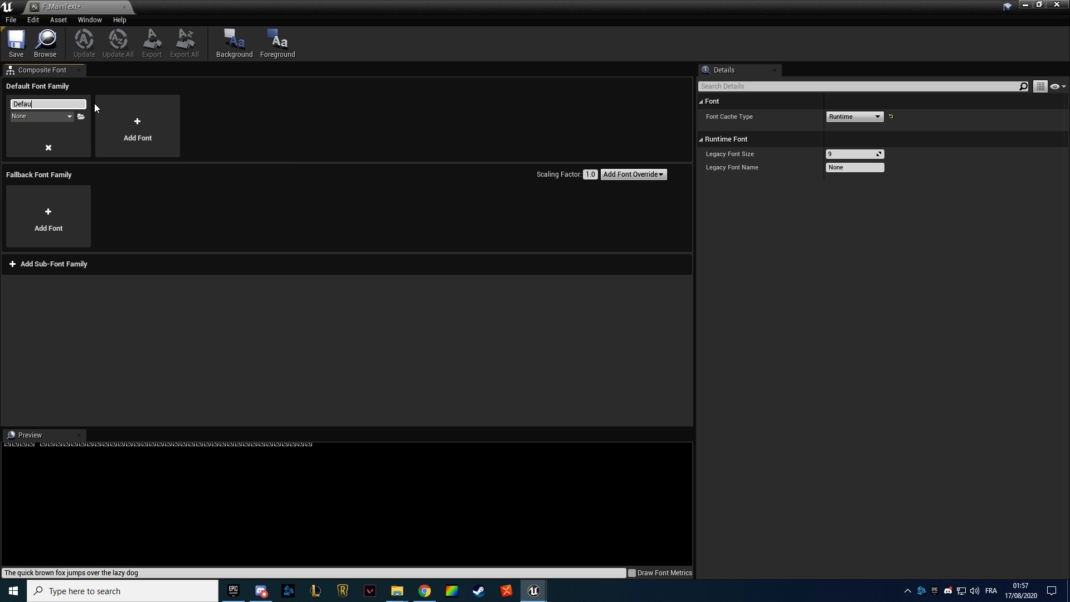
{"action": "type", "text": "lt"}
{"action": "key", "text": "Return"}
Add two more font entries named Bold and Black to the default font family.
{"action": "type", "text": "Bold"}
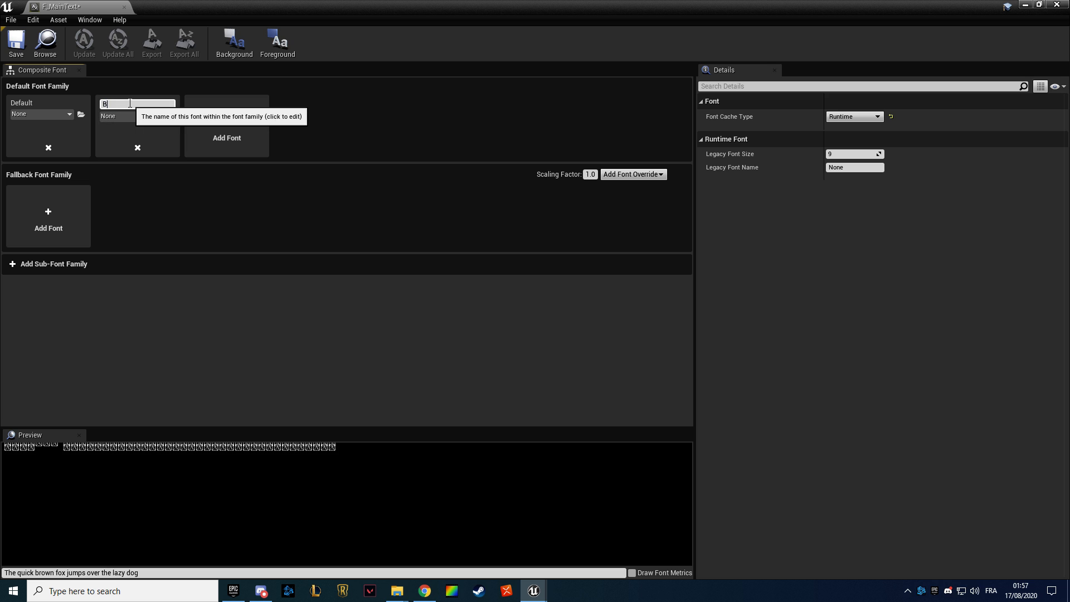
{"action": "key", "text": "Return"}
{"action": "left_click", "coordinate": [126, 114]}
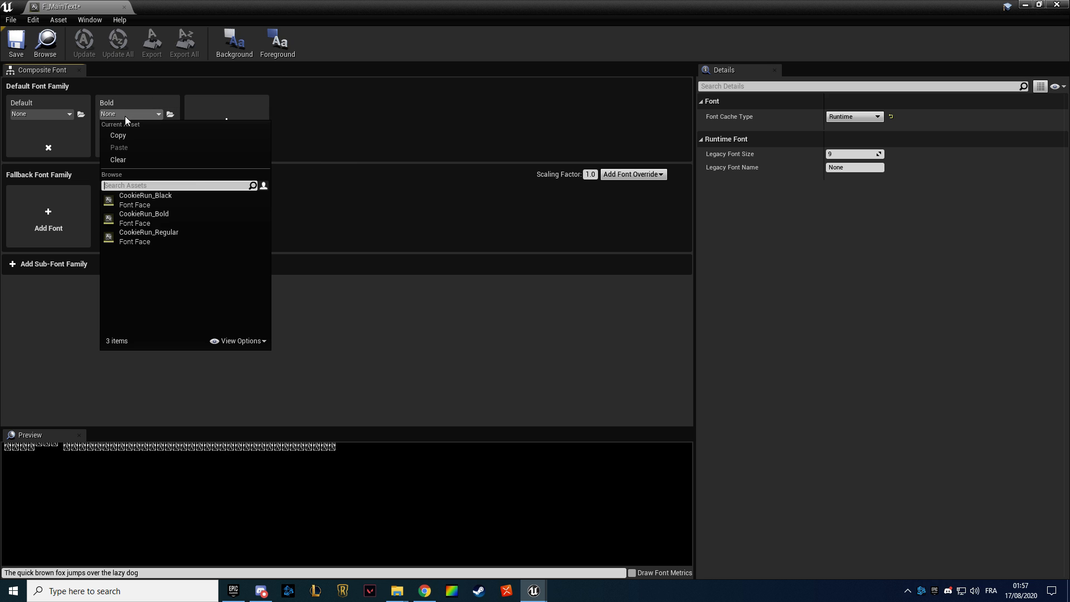
{"action": "left_click", "coordinate": [239, 109]}
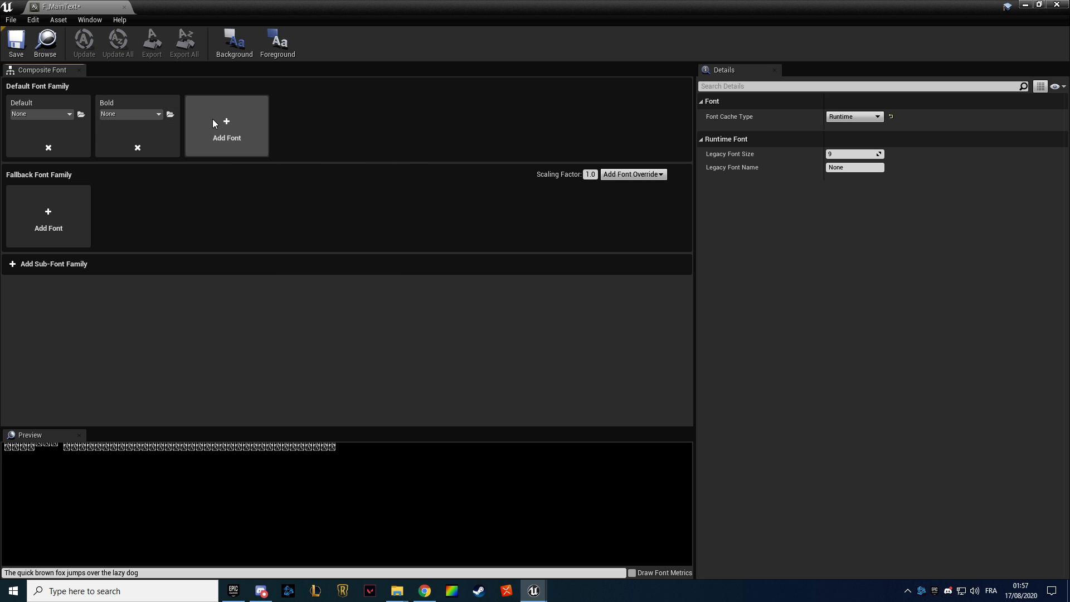
{"action": "left_click", "coordinate": [248, 101]}
{"action": "type", "text": "Blac"}
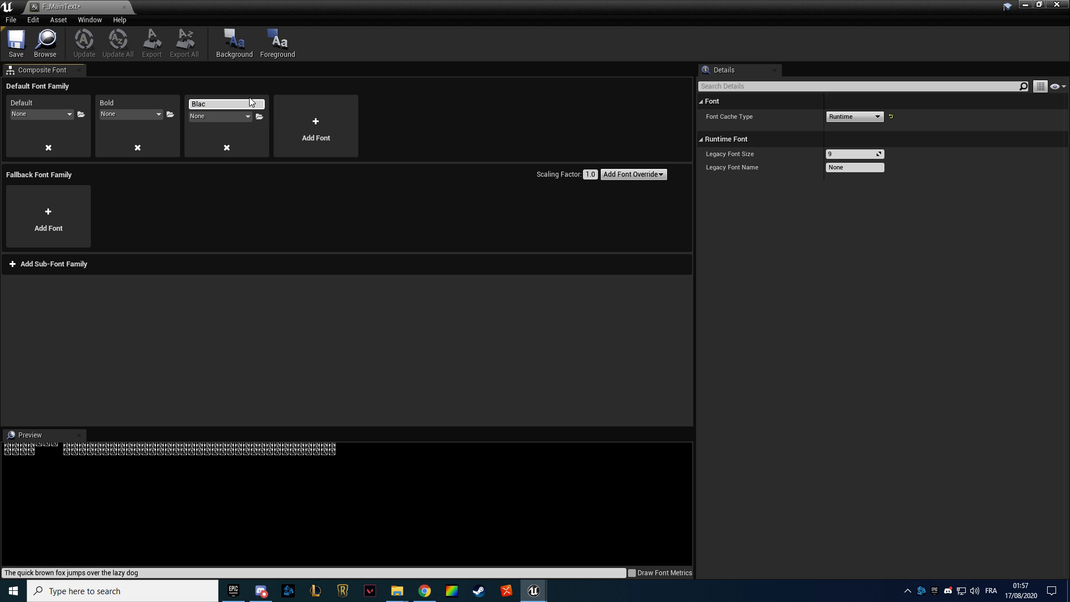
{"action": "type", "text": "k"}
{"action": "key", "text": "Return"}
Assign CookieRun_Black to the Black entry, CookieRun_Bold to Bold and CookieRun_Regular to Default.
{"action": "left_click", "coordinate": [220, 116]}
{"action": "left_click", "coordinate": [228, 198]}
{"action": "left_click", "coordinate": [131, 114]}
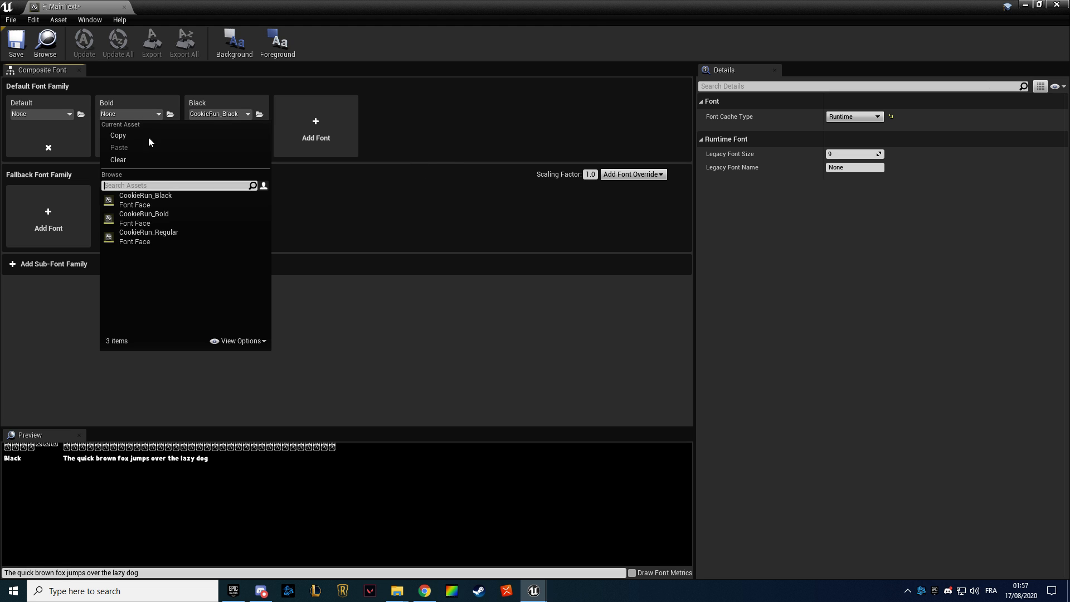
{"action": "left_click", "coordinate": [139, 218]}
{"action": "left_click", "coordinate": [40, 114]}
{"action": "left_click", "coordinate": [73, 237]}
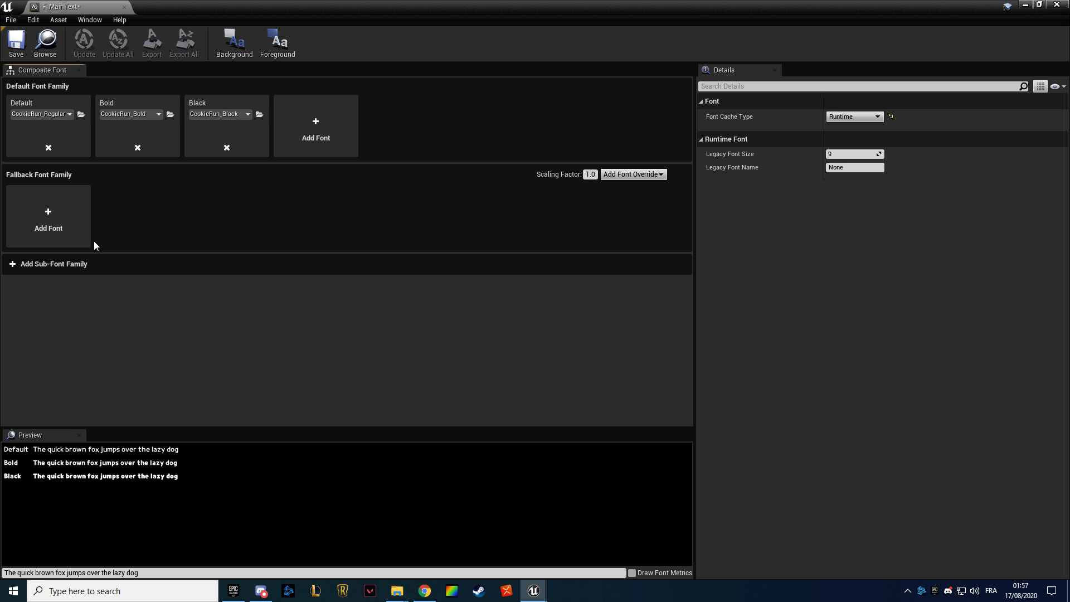
Set the legacy font size to 16, save F_MainText and return to the Art/Font folder.
{"action": "left_click_drag", "start_coordinate": [878, 153], "coordinate": [875, 155]}
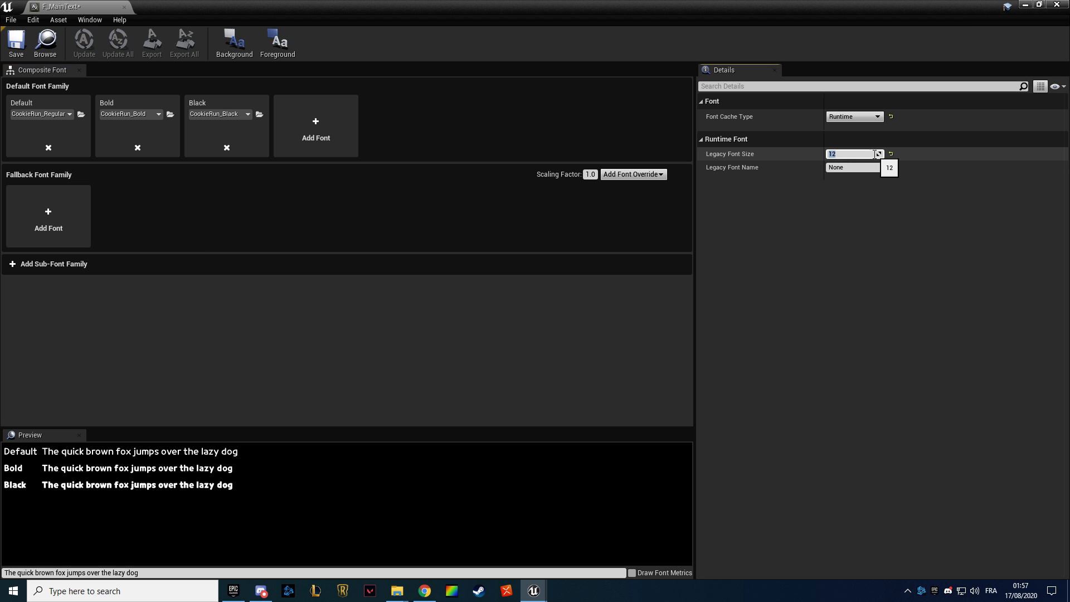
{"action": "type", "text": "16"}
{"action": "key", "text": "Return"}
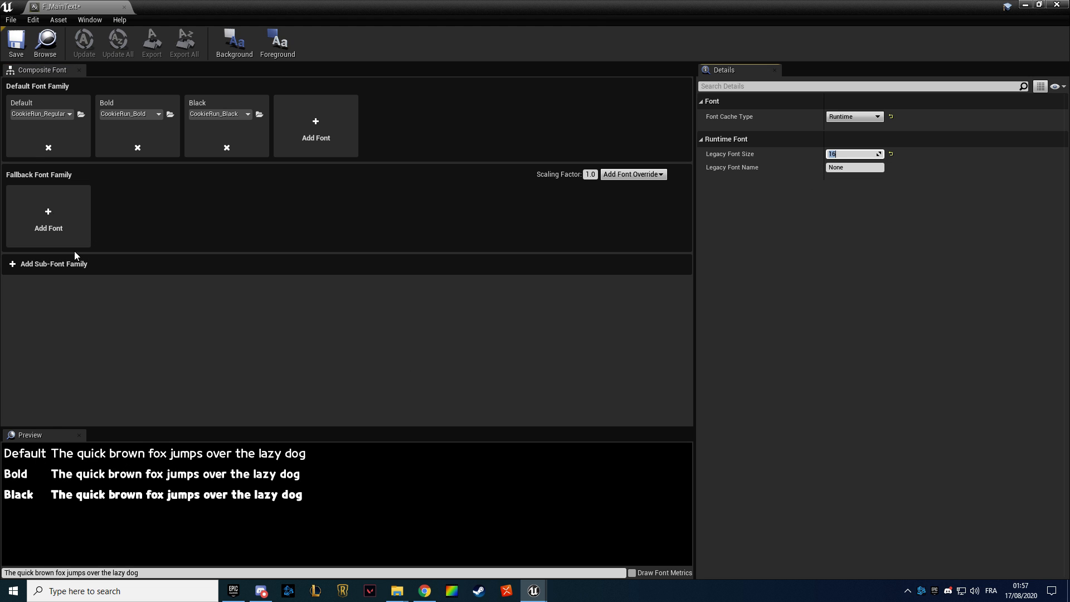
{"action": "left_click", "coordinate": [17, 43]}
{"action": "left_click_drag", "start_coordinate": [67, 7], "coordinate": [239, 22]}
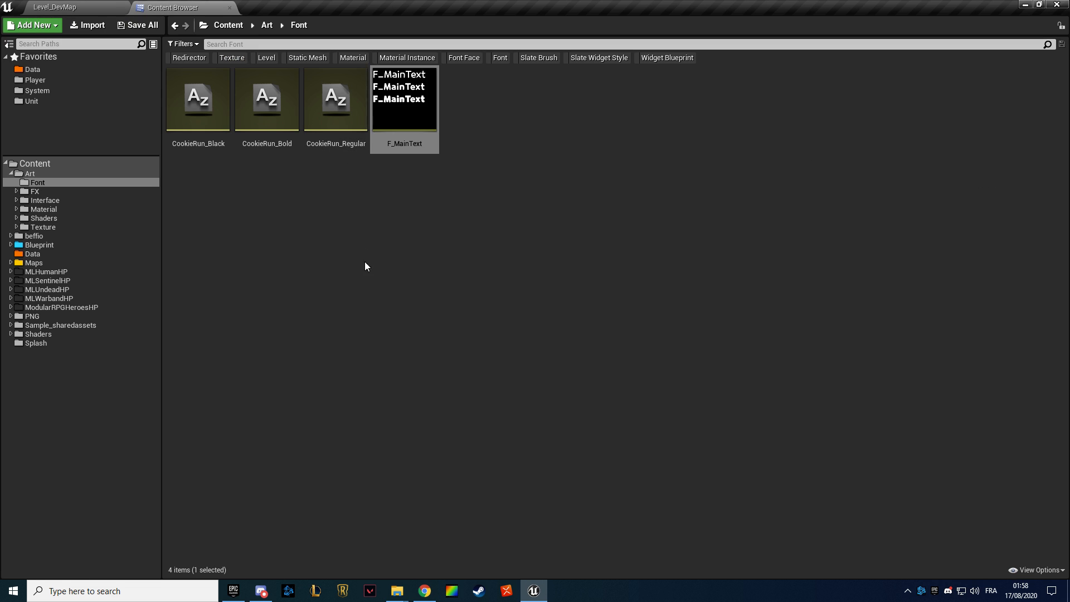
{"action": "left_click", "coordinate": [334, 7]}
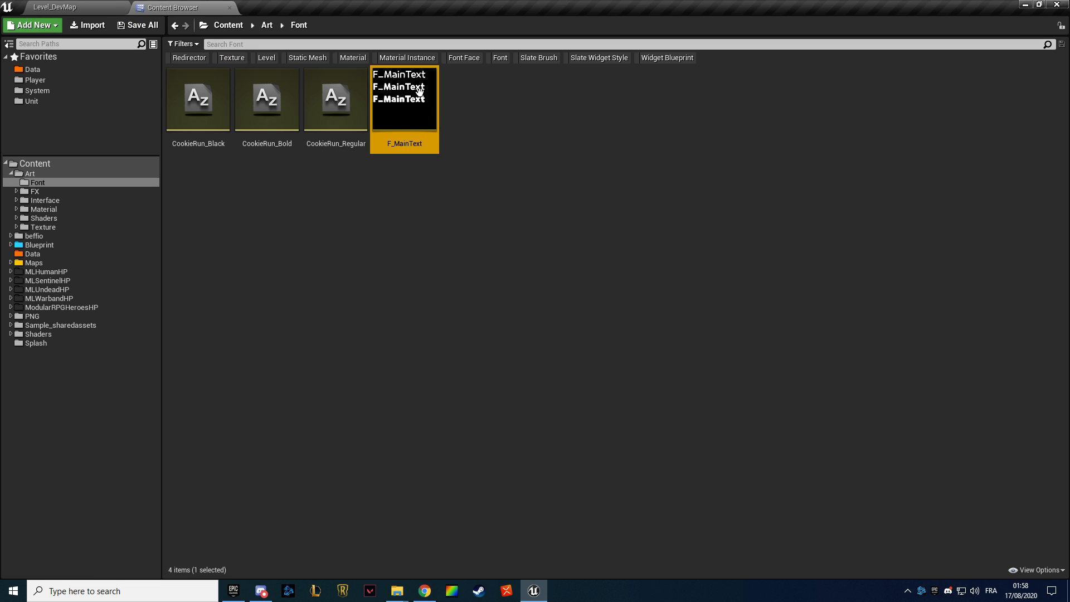
{"action": "left_click", "coordinate": [461, 209]}
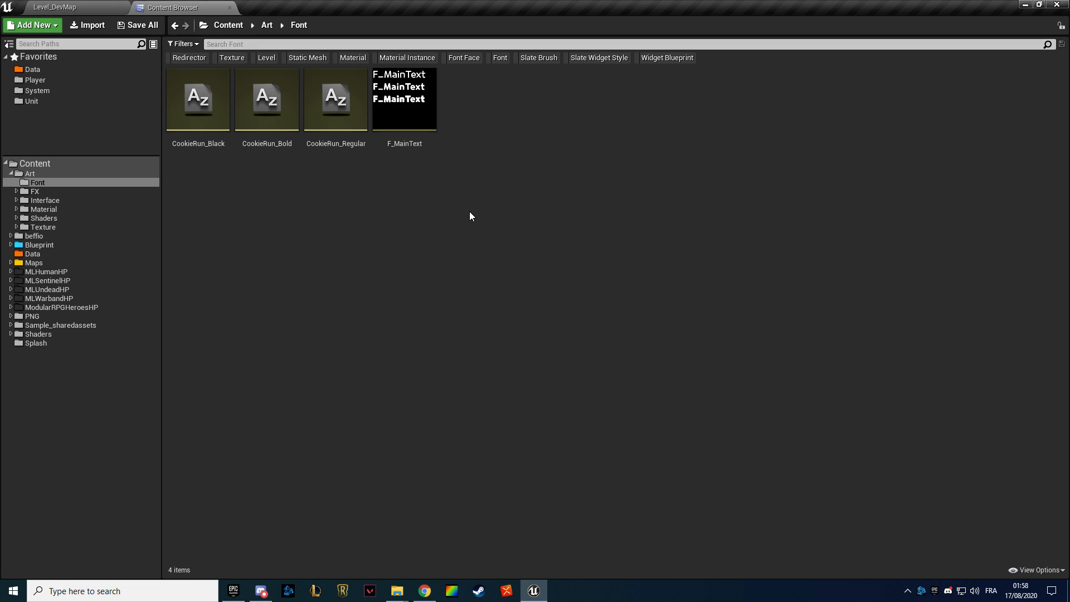
Switch to the Level_DevMap level and look over its dark floor areas from several angles.
{"action": "left_click", "coordinate": [76, 6]}
{"action": "left_click", "coordinate": [173, 8]}
{"action": "left_click", "coordinate": [58, 7]}
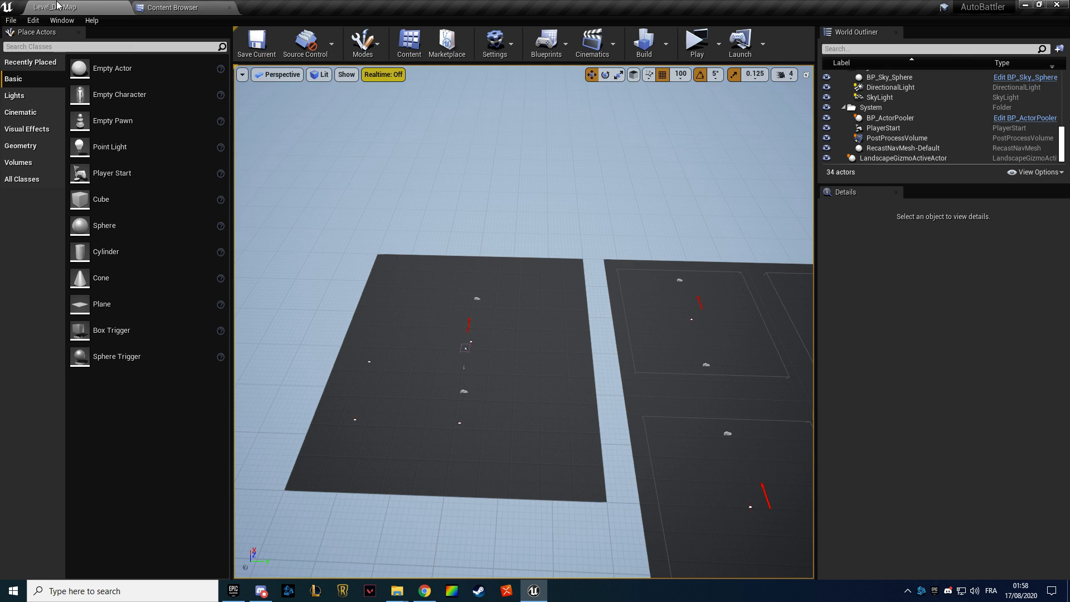
{"action": "scroll", "coordinate": [463, 212], "scroll_direction": "up", "scroll_amount": 10}
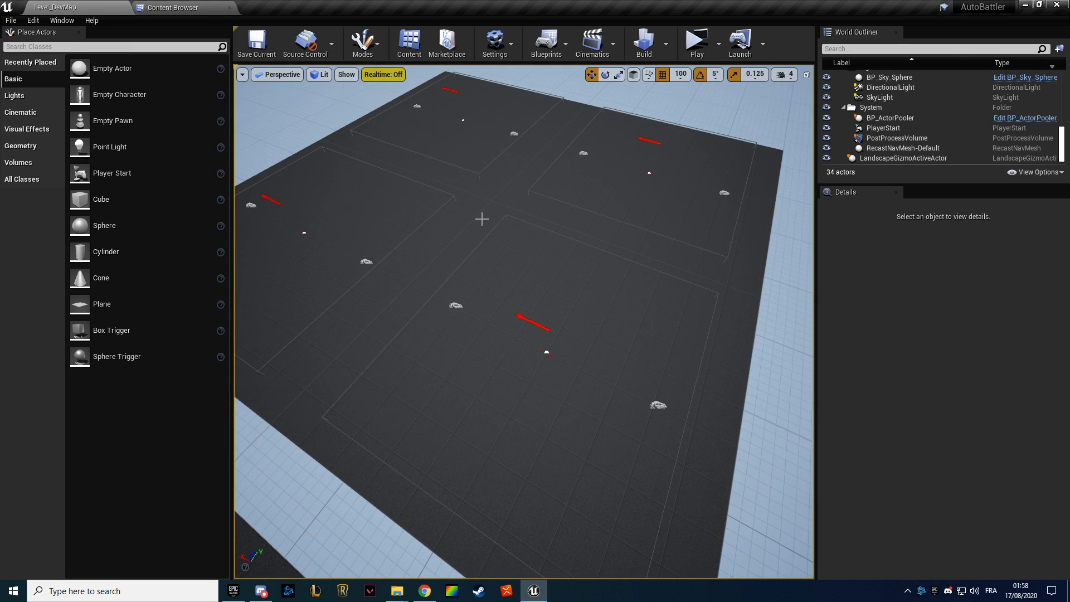
{"action": "right_click_drag", "start_coordinate": [472, 197], "coordinate": [413, 162]}
{"action": "mouse_move", "coordinate": [542, 220]}
{"action": "right_mouse_down"}
{"action": "mouse_move", "coordinate": [474, 267]}
{"action": "mouse_move", "coordinate": [541, 206]}
{"action": "right_mouse_up"}
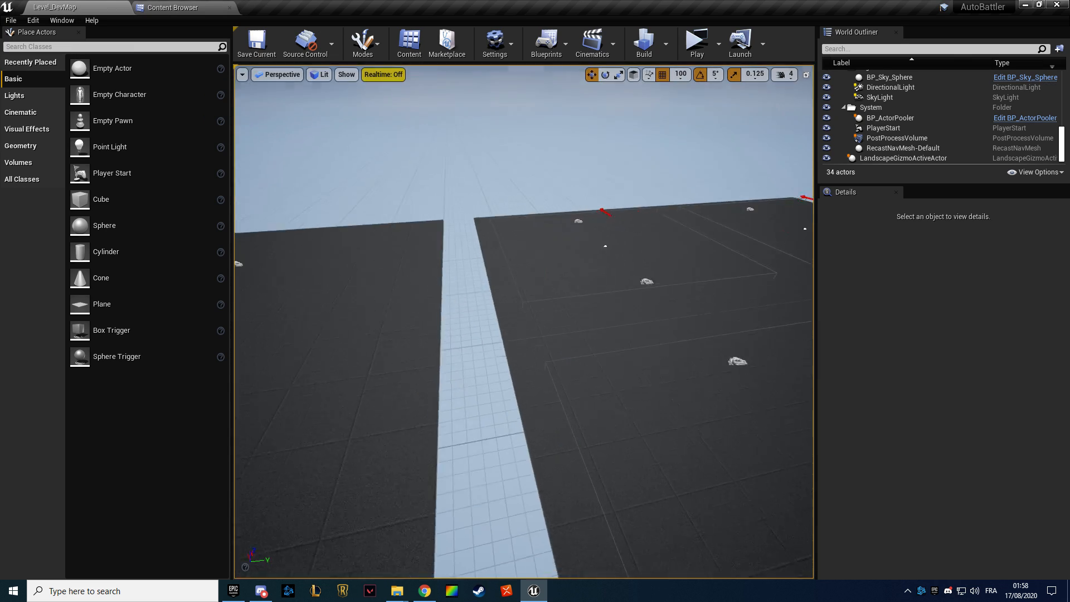
{"action": "scroll", "coordinate": [412, 194], "scroll_direction": "down", "scroll_amount": 5}
{"action": "scroll", "coordinate": [412, 194], "scroll_direction": "down", "scroll_amount": 1}
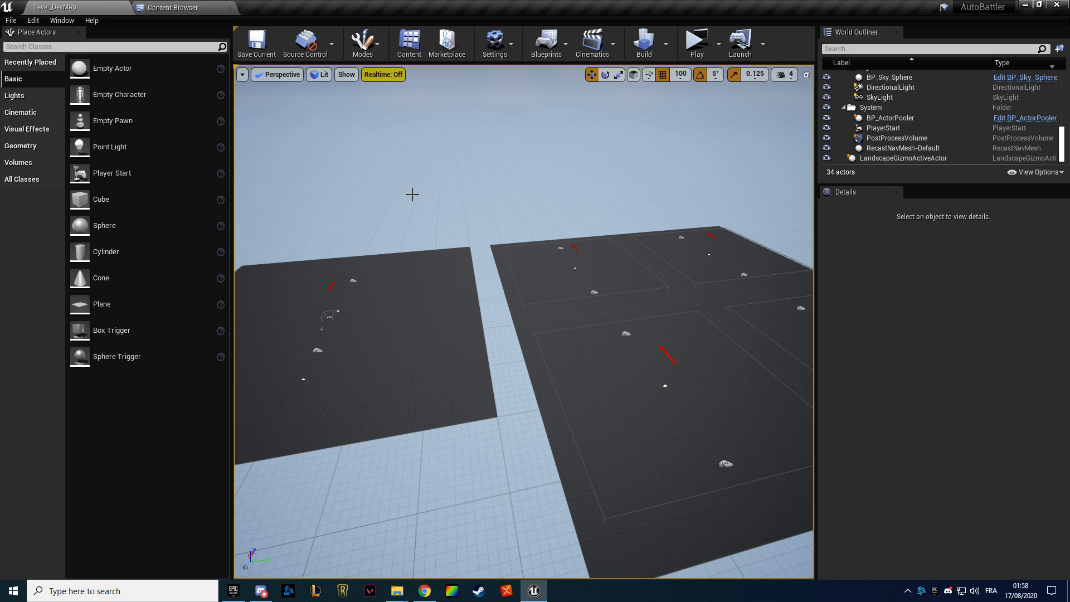